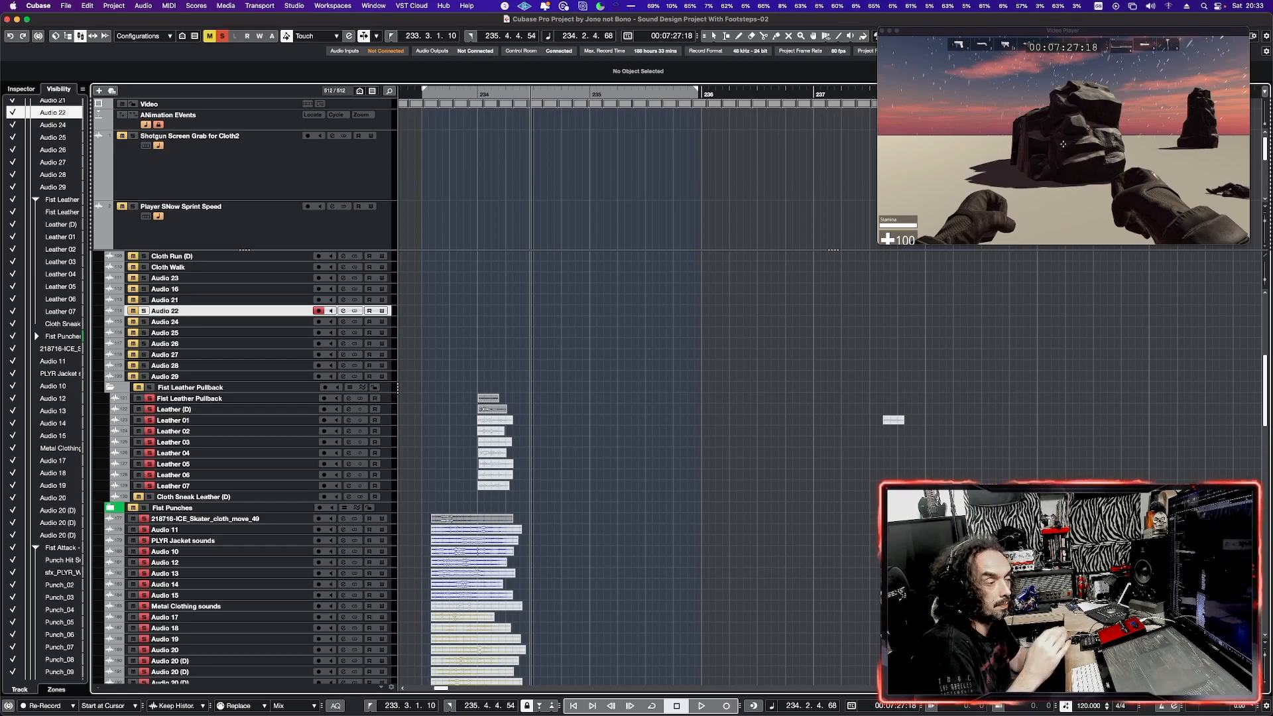
- Enlarge the floating Video Player, reposition it over the timeline, and cue the video to the extended punch at 00:07:29:33
{"action": "left_click", "coordinate": [597, 283]}
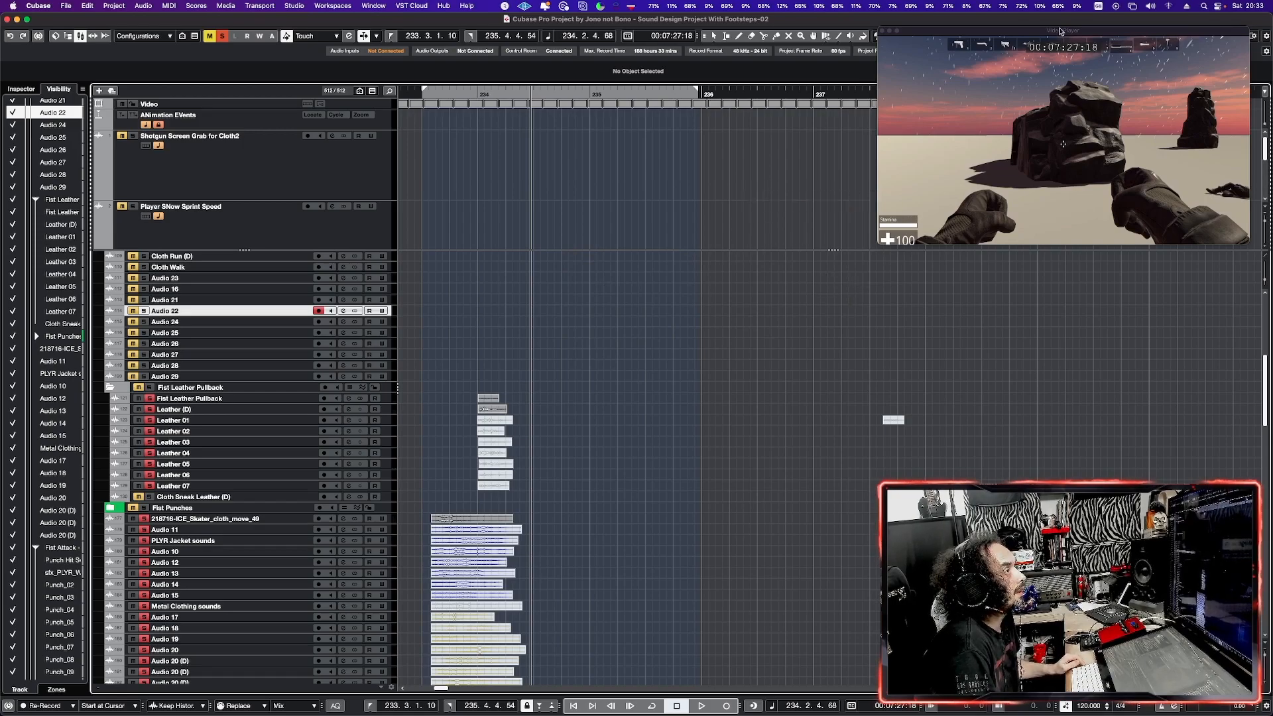
{"action": "left_click_drag", "start_coordinate": [1059, 31], "coordinate": [1005, 37]}
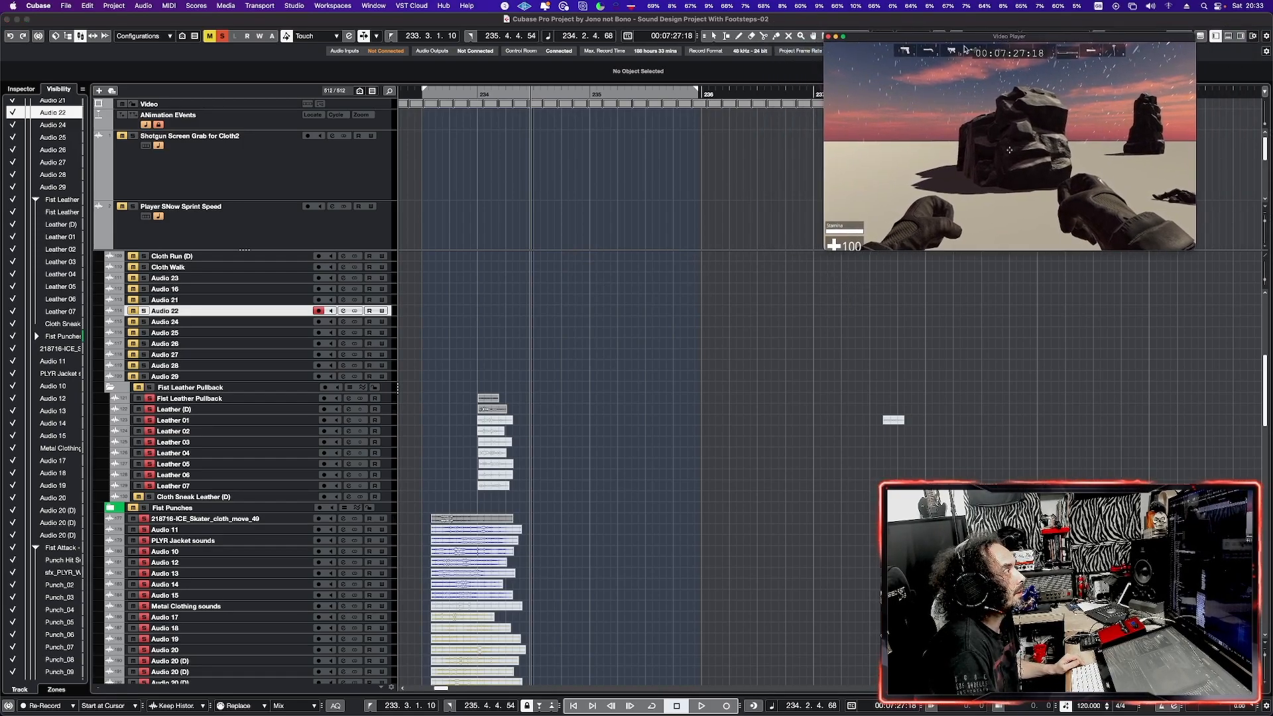
{"action": "left_click", "coordinate": [583, 93]}
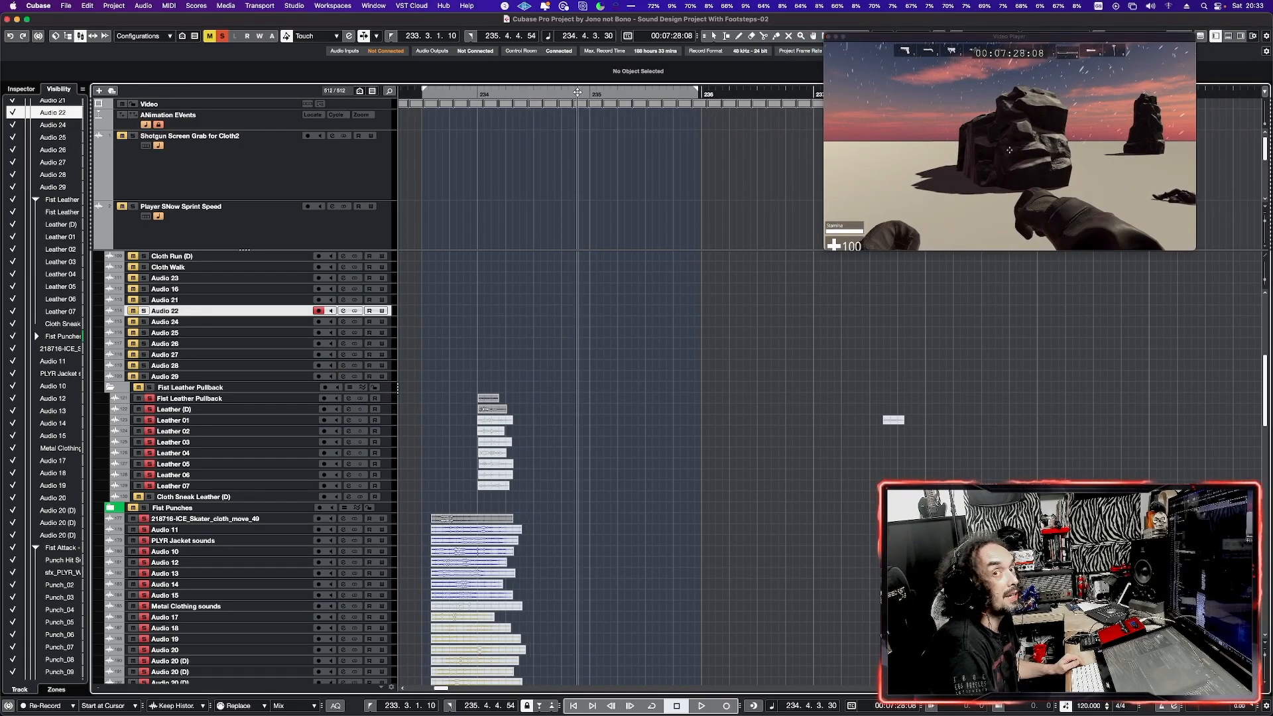
{"action": "left_click", "coordinate": [570, 95]}
{"action": "left_click_drag", "start_coordinate": [570, 95], "coordinate": [655, 108]}
{"action": "left_click_drag", "start_coordinate": [887, 32], "coordinate": [823, 22]}
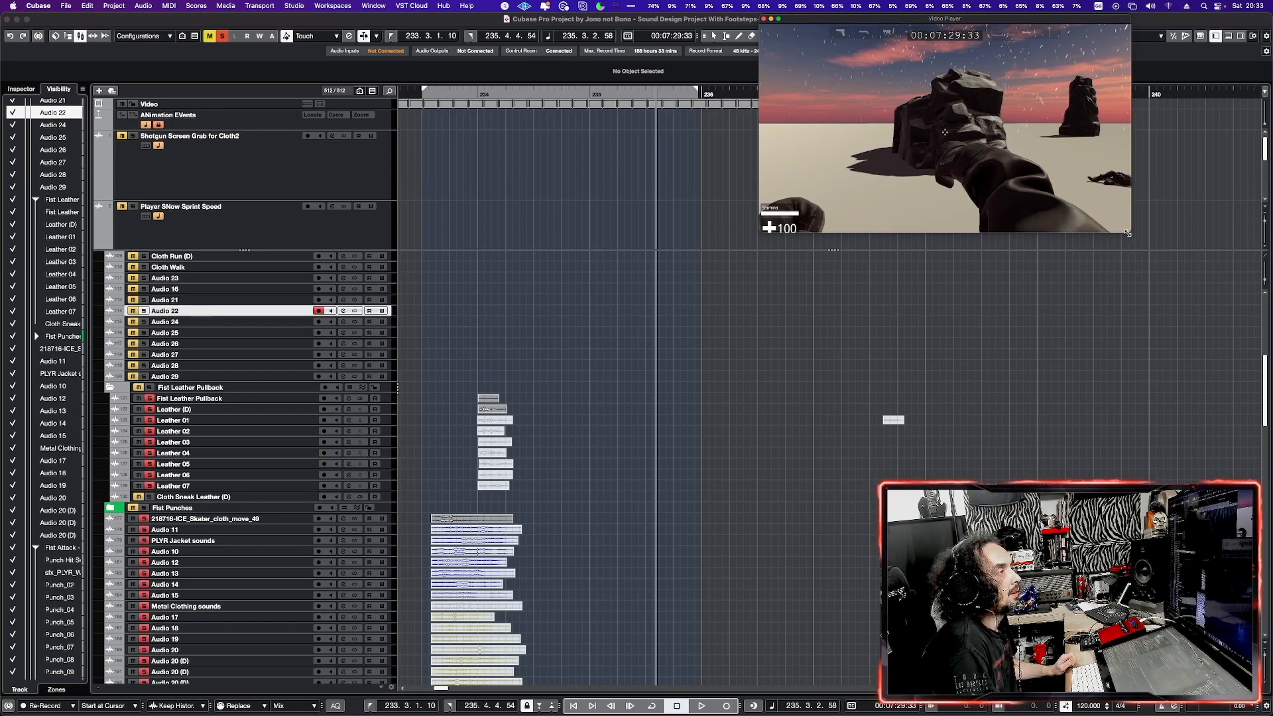
{"action": "left_click_drag", "start_coordinate": [1127, 233], "coordinate": [1264, 306]}
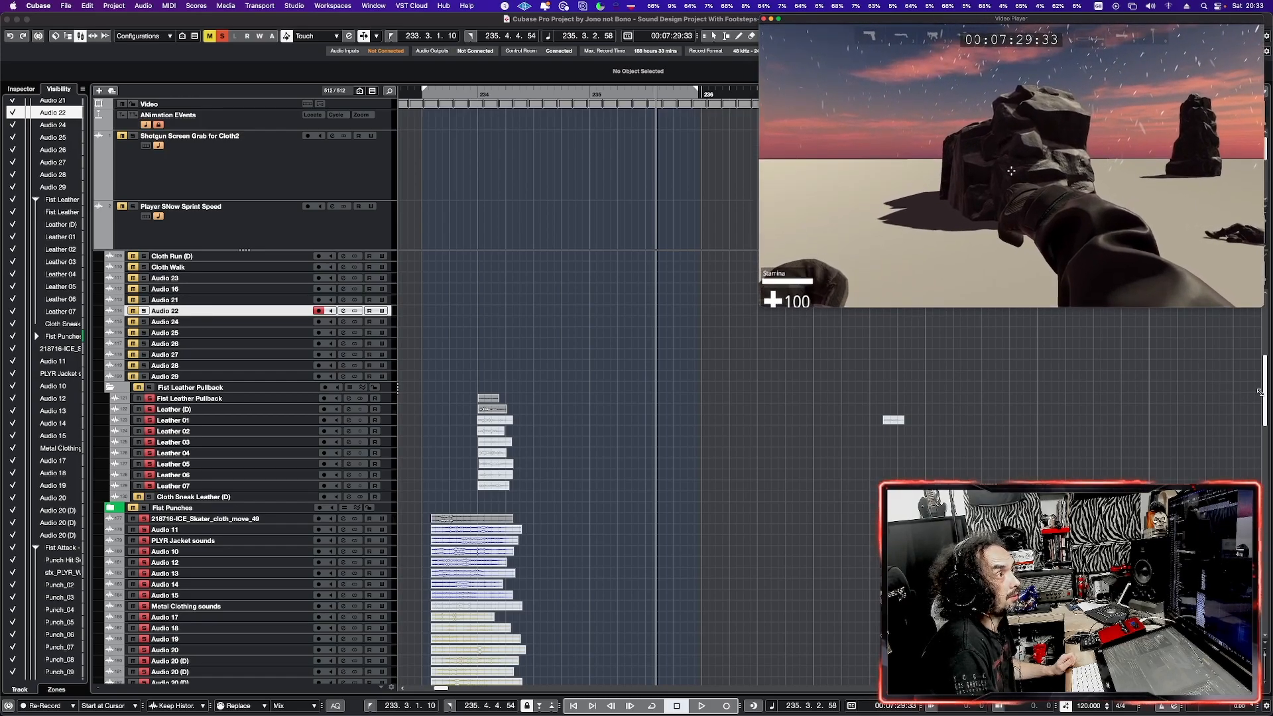
{"action": "left_click_drag", "start_coordinate": [1035, 25], "coordinate": [994, 30]}
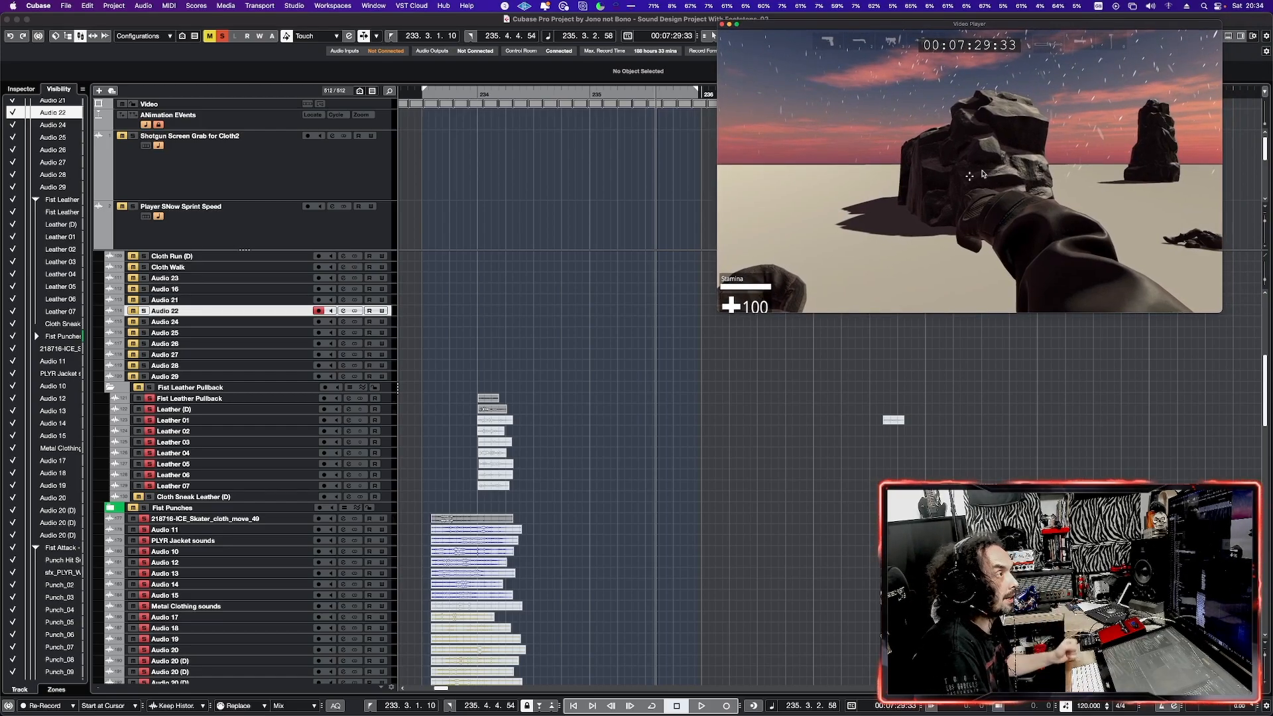
- Survey the clips along the timeline at a wider zoom and return to the fist animation around bar 235
{"action": "left_click", "coordinate": [614, 94]}
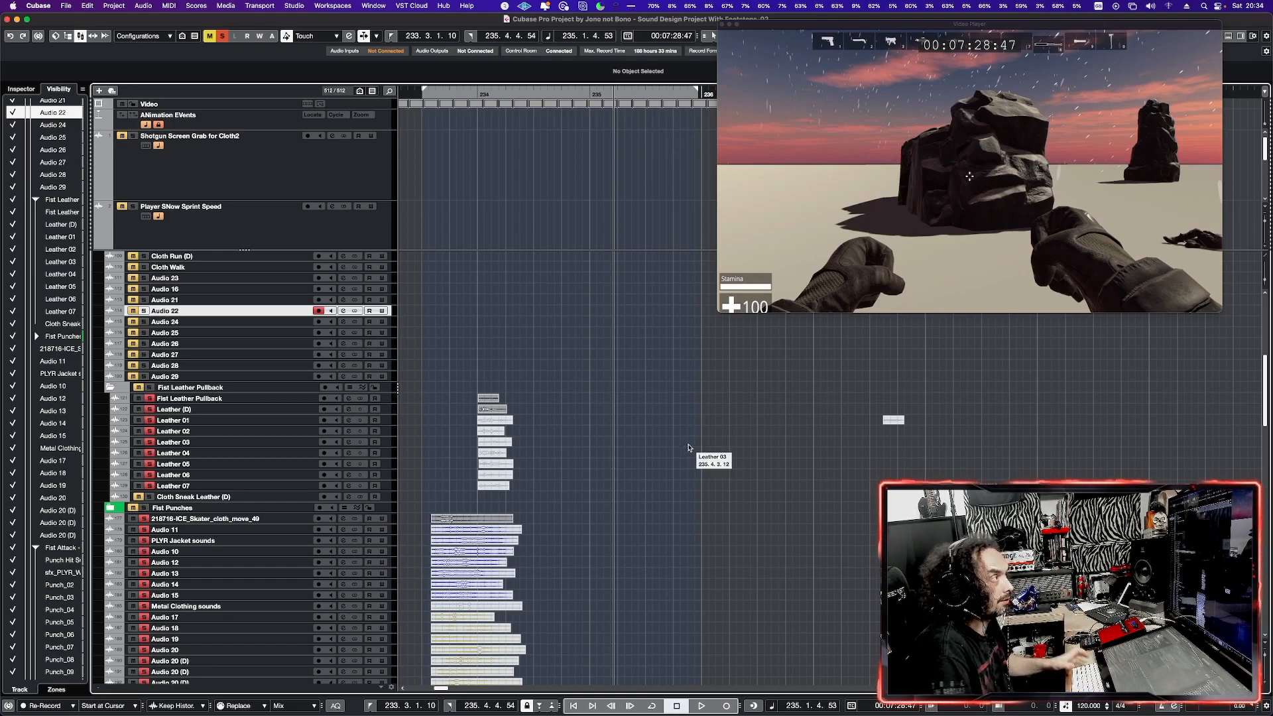
{"action": "key", "text": "b"}
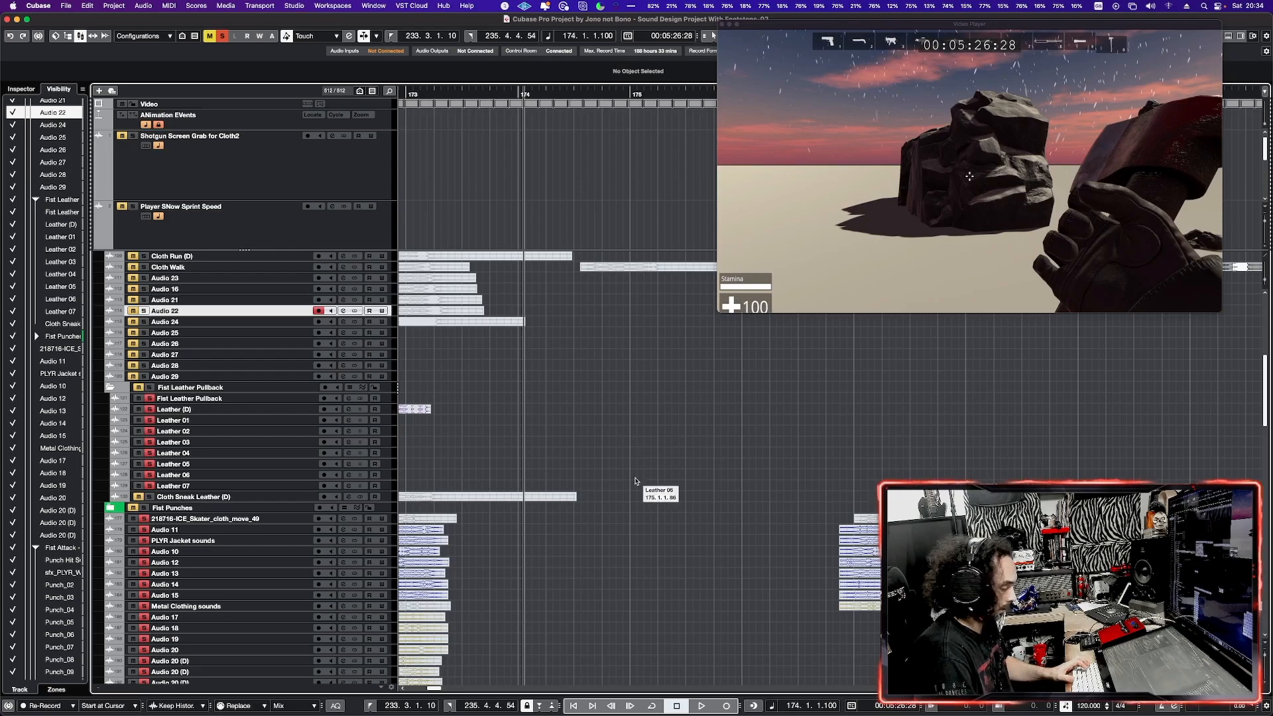
{"action": "key", "text": "g"}
{"action": "key", "text": "g"}
{"action": "key", "text": "g"}
{"action": "key", "text": "g"}
{"action": "key", "text": "g"}
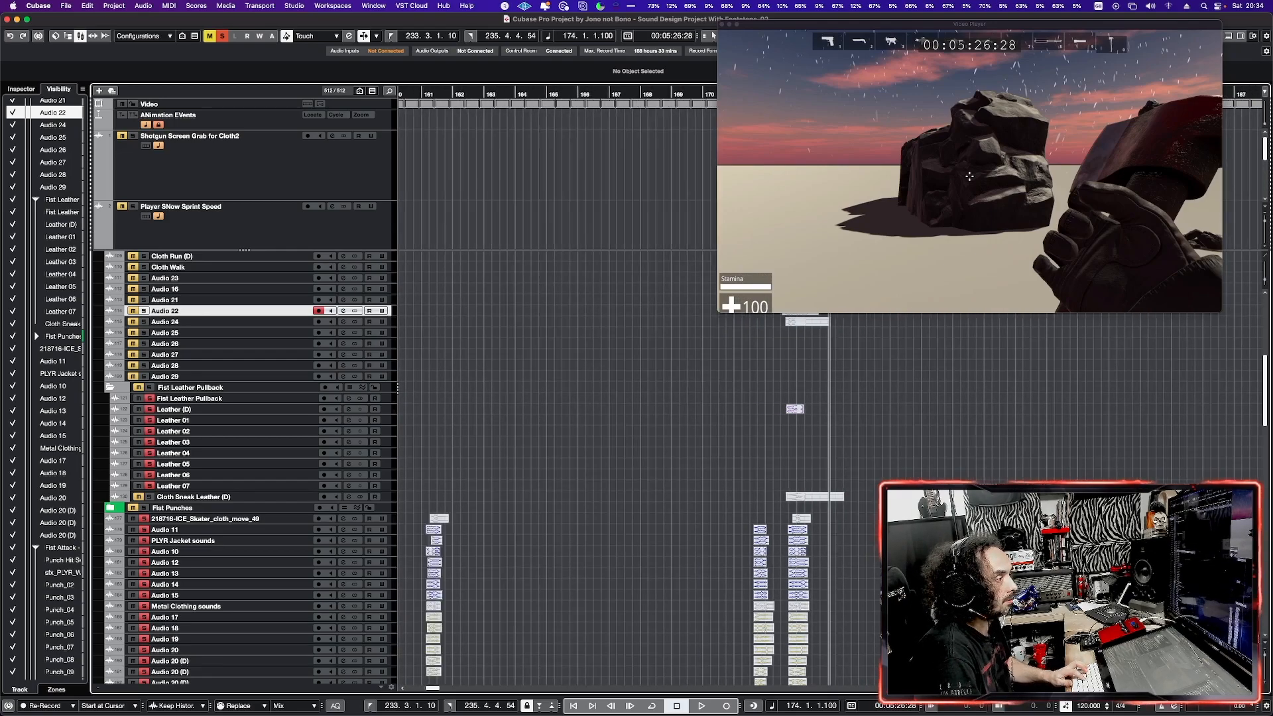
{"action": "key", "text": "g"}
{"action": "key", "text": "g"}
{"action": "key", "text": "g"}
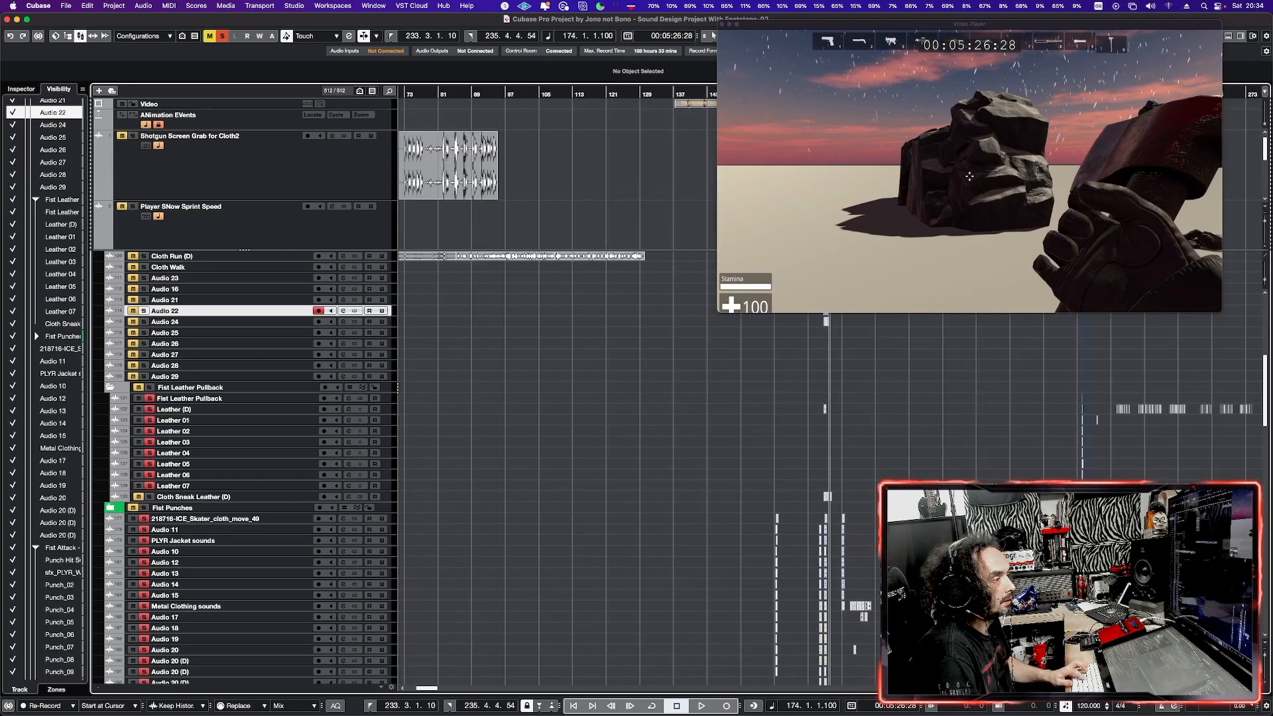
{"action": "key", "text": "n"}
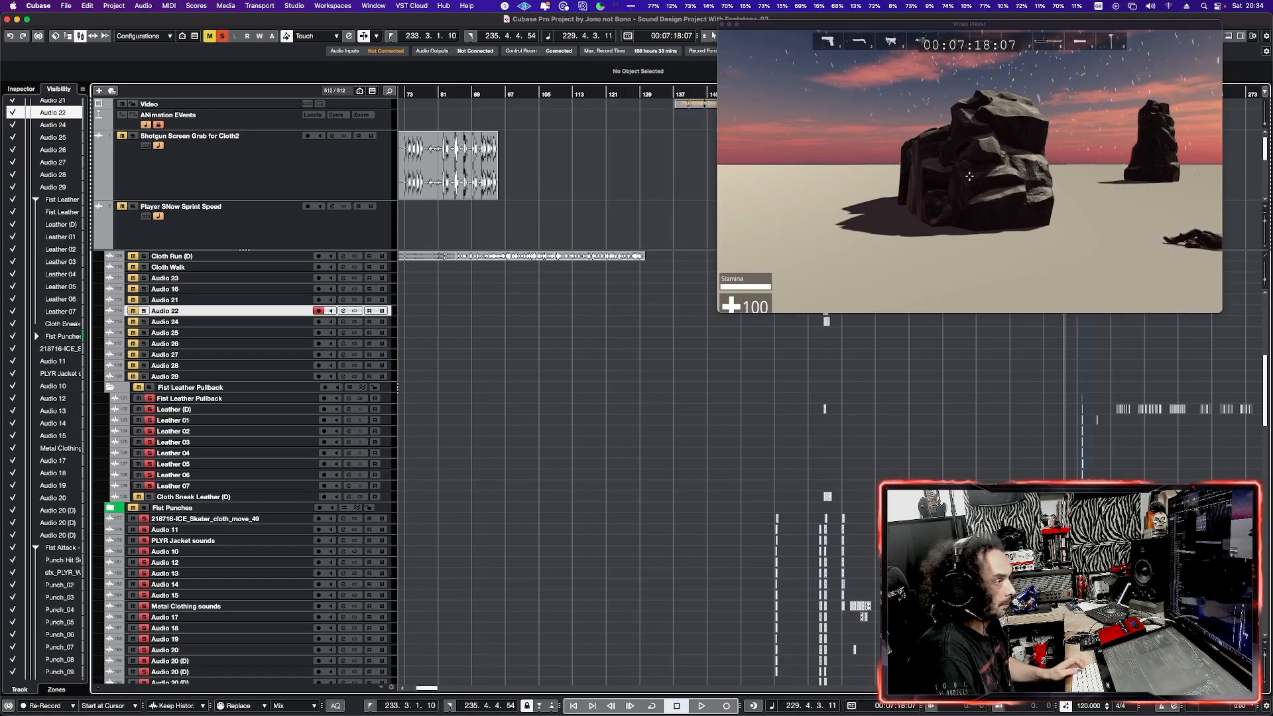
{"action": "key", "text": "n"}
{"action": "key", "text": "h"}
{"action": "key", "text": "h"}
{"action": "key", "text": "h"}
{"action": "key", "text": "h"}
{"action": "key", "text": "h"}
{"action": "key", "text": "h"}
{"action": "key", "text": "h"}
{"action": "key", "text": "h"}
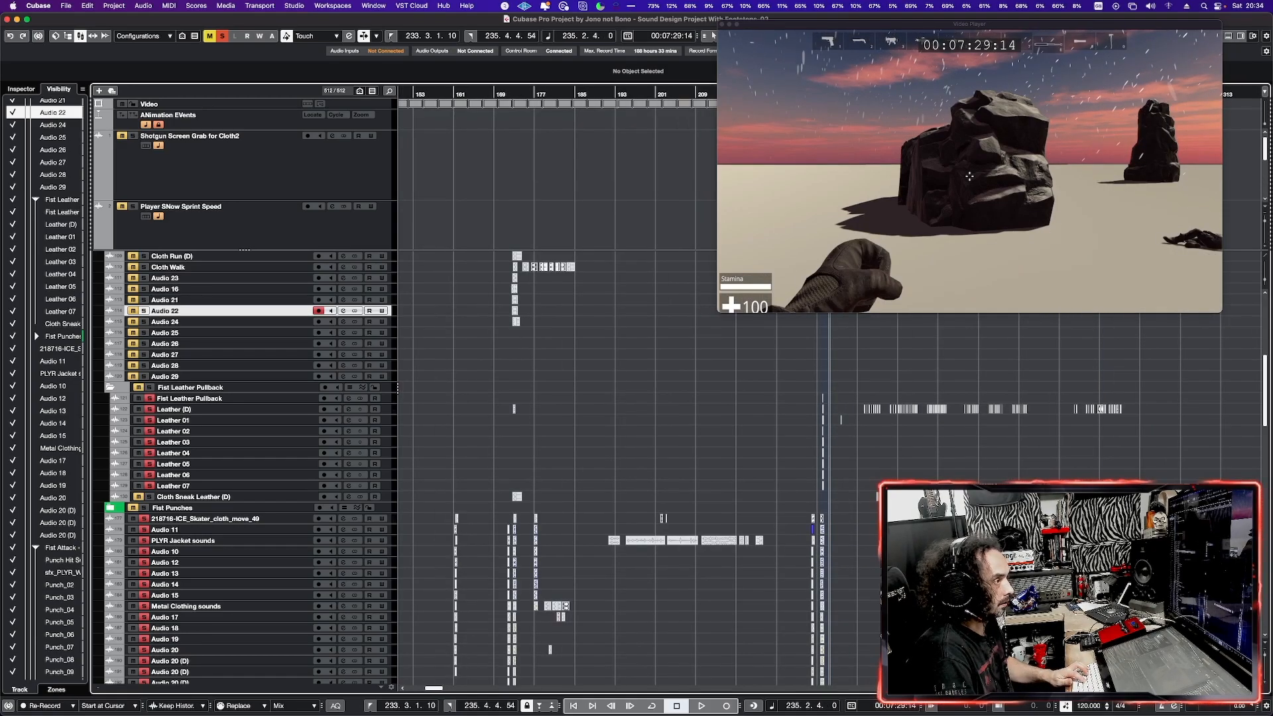
{"action": "key", "text": "h"}
- Play the fist animation in several short passes between bars 235 and 237 to examine the hand movement
{"action": "key", "text": "space"}
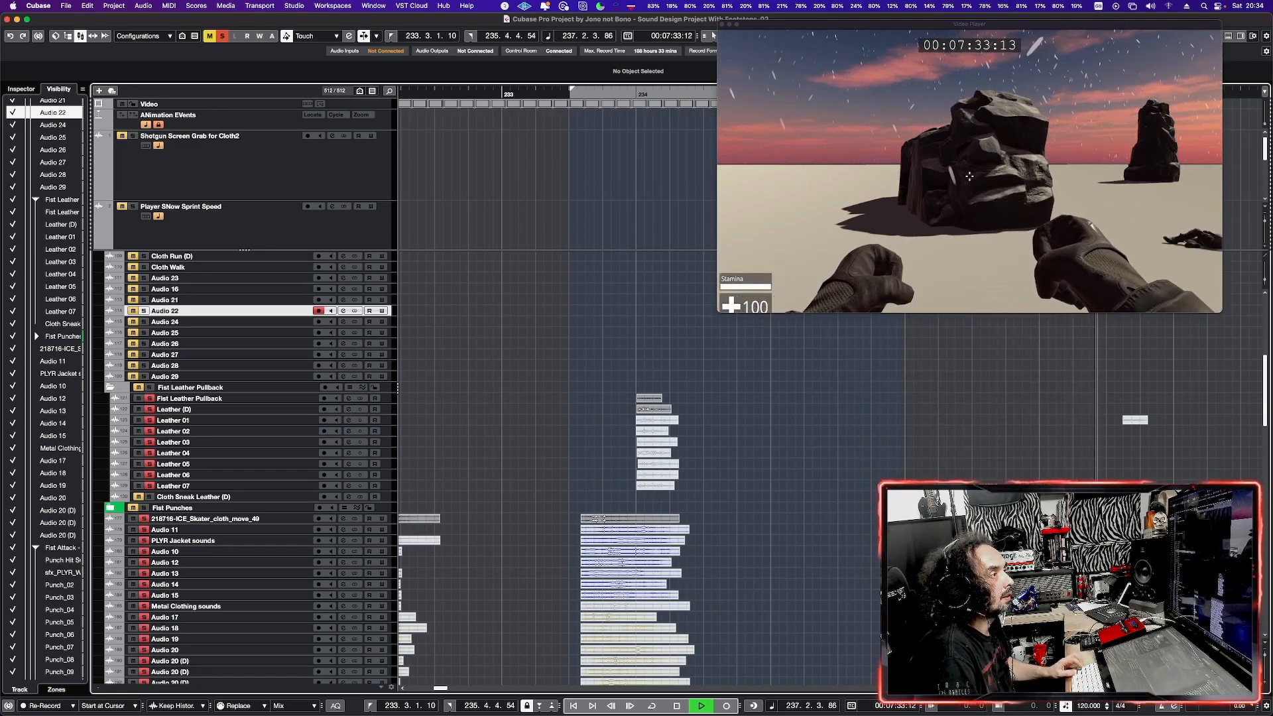
{"action": "key", "text": "space"}
{"action": "key", "text": "KP_0"}
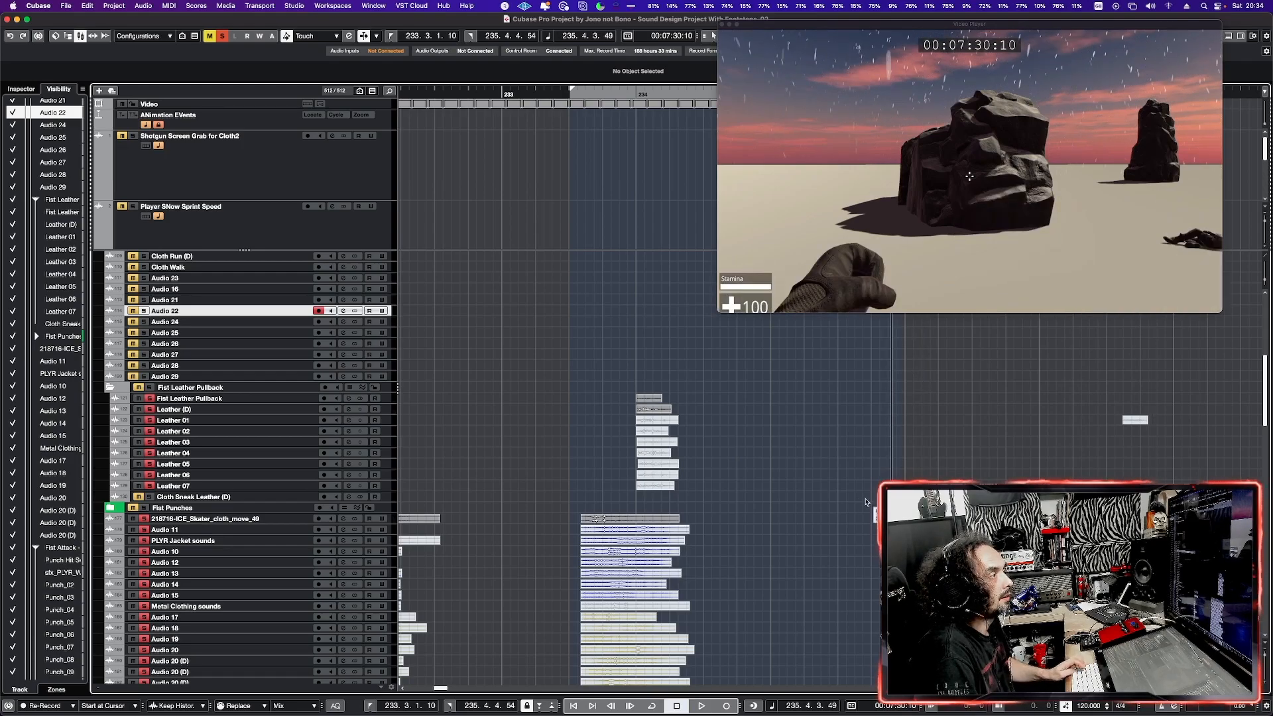
{"action": "key", "text": "KP_Subtract"}
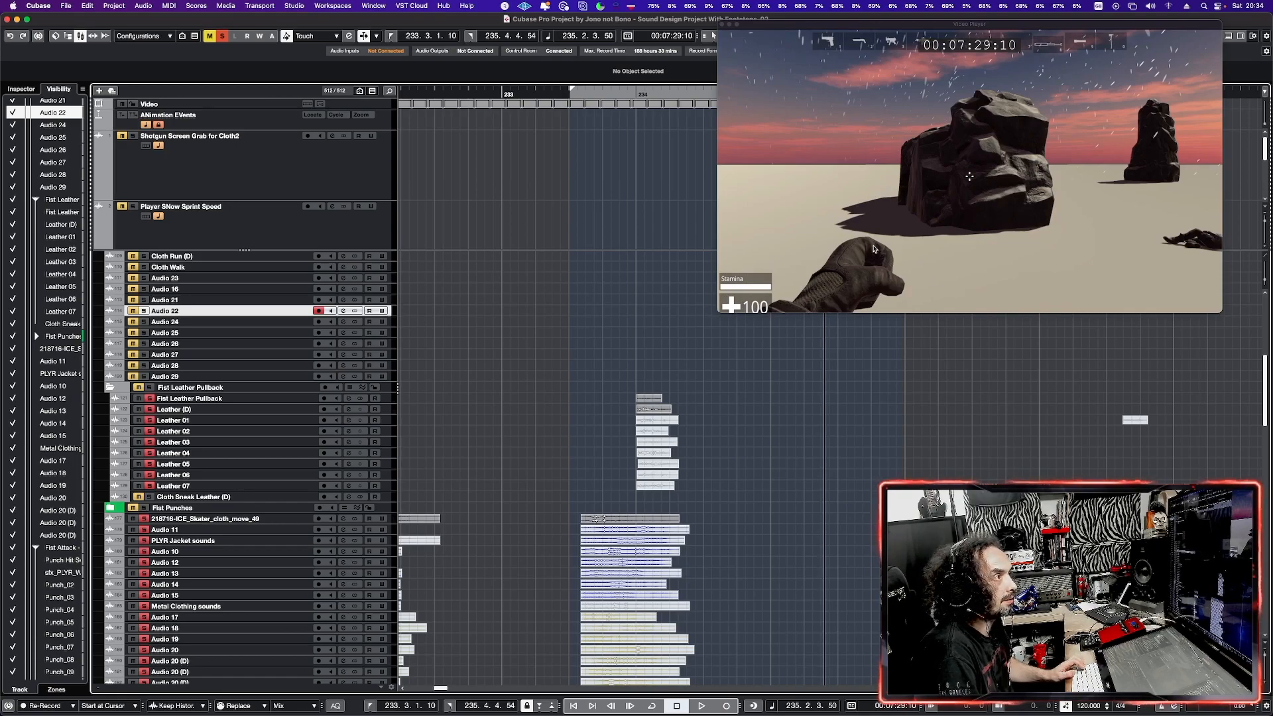
{"action": "key", "text": "space"}
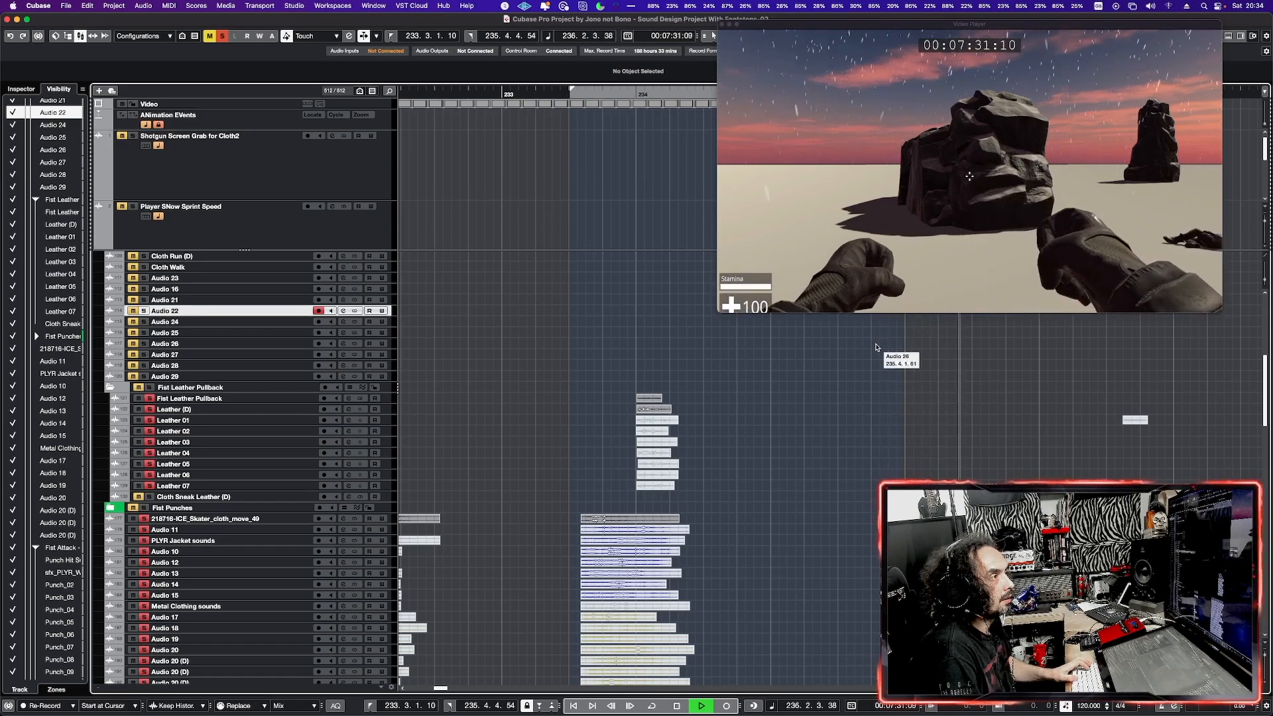
{"action": "key", "text": "space"}
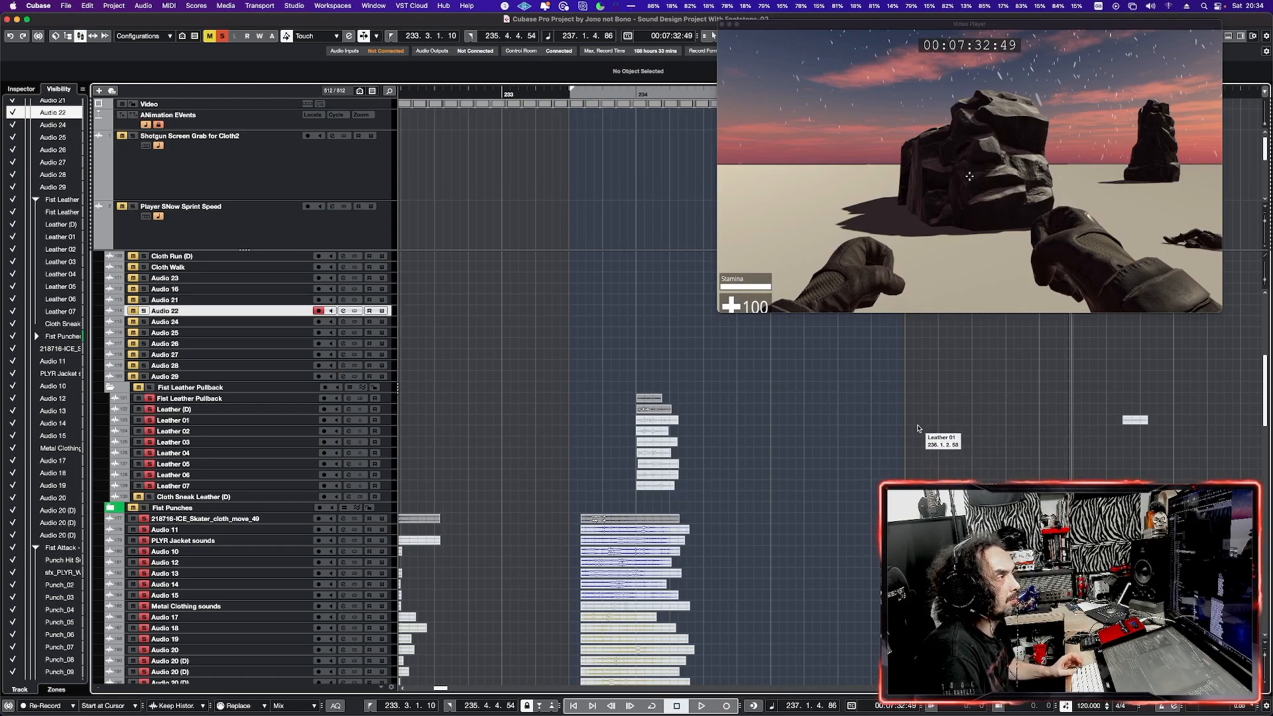
{"action": "key", "text": "space"}
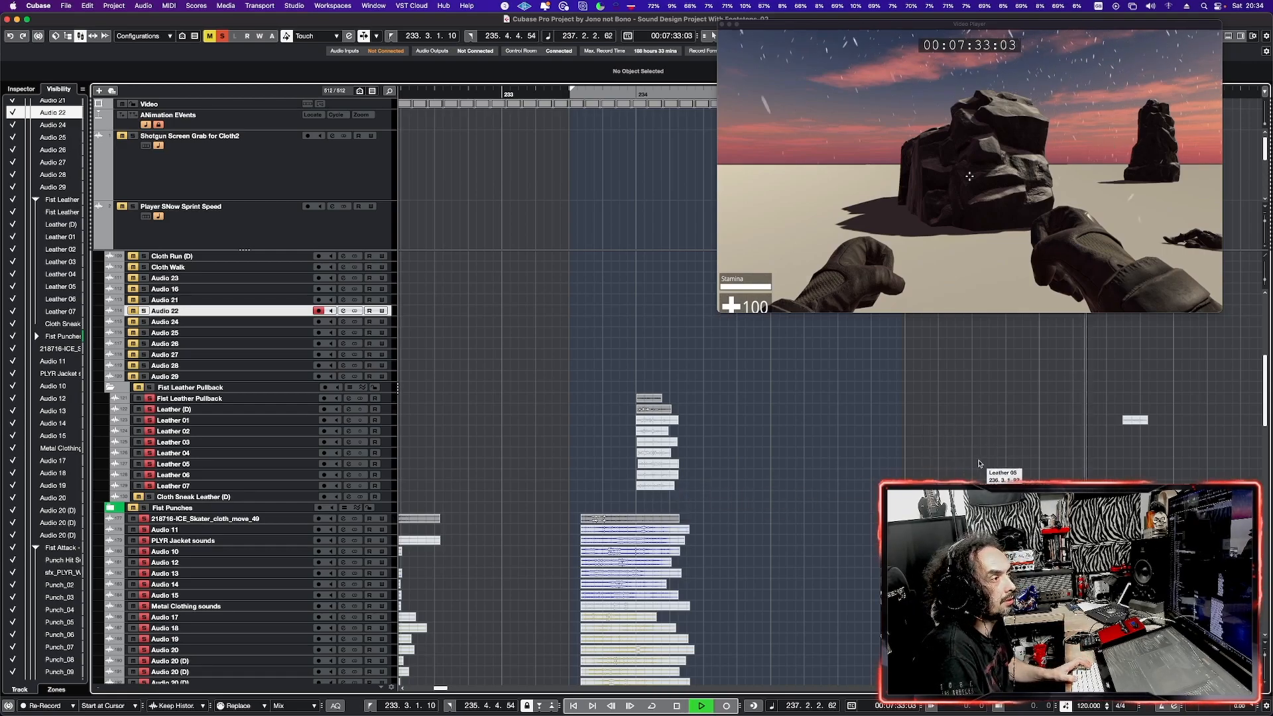
{"action": "key", "text": "space"}
{"action": "left_click", "coordinate": [1062, 429]}
{"action": "key", "text": "space"}
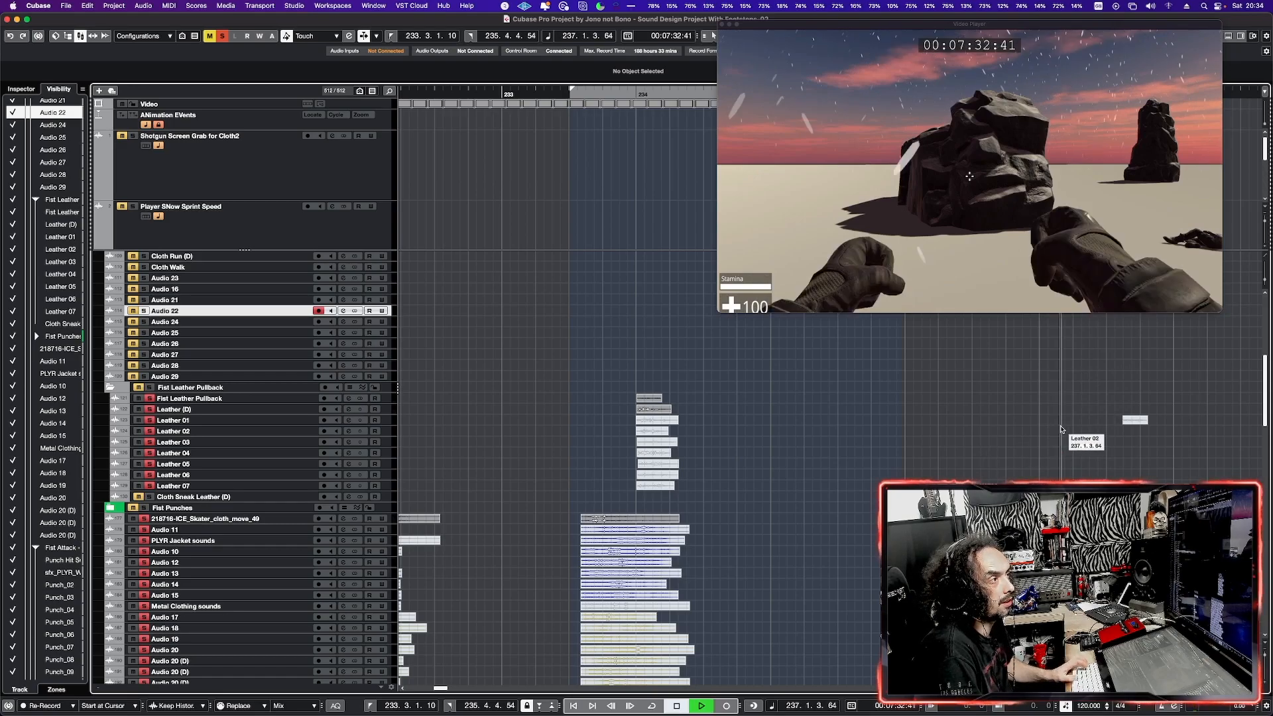
{"action": "key", "text": "space"}
{"action": "left_click", "coordinate": [815, 428]}
{"action": "key", "text": "space"}
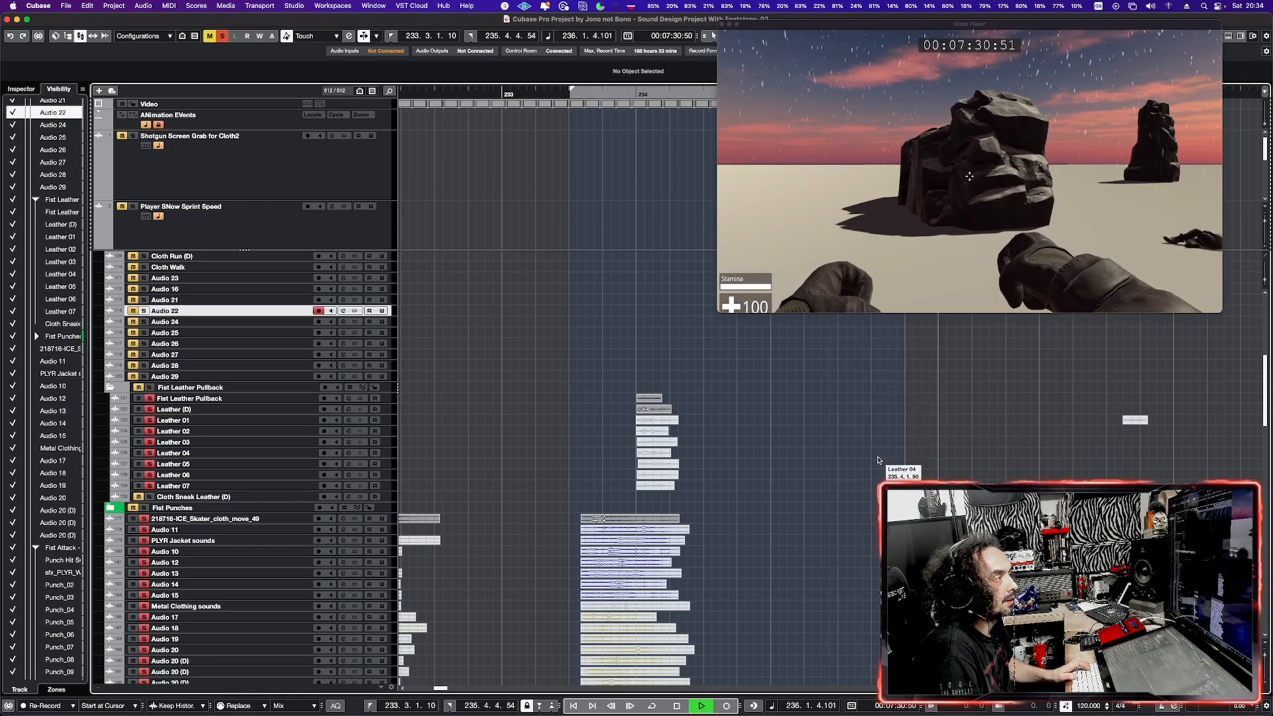
{"action": "key", "text": "space"}
- Audition the cloth layers in the Fist Punches folder against the video, starting just before the clips near bar 232
{"action": "scroll", "coordinate": [673, 469], "scroll_direction": "down", "scroll_amount": 2}
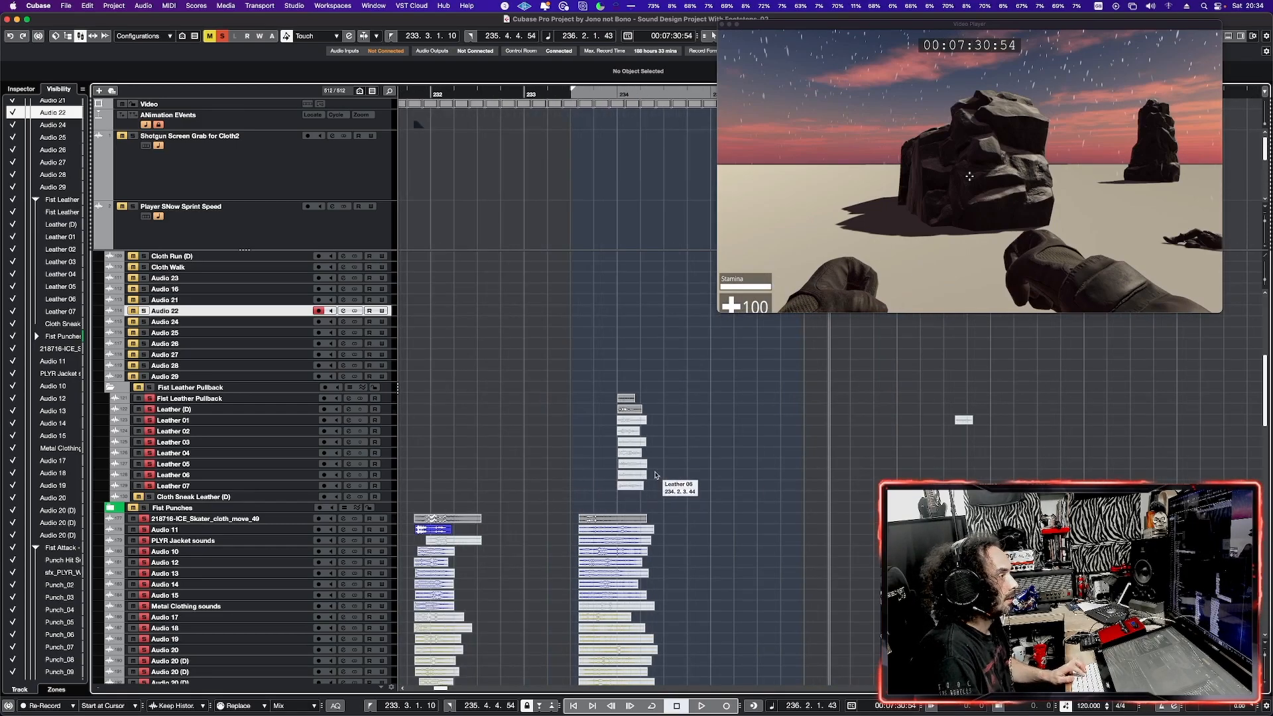
{"action": "left_click", "coordinate": [416, 477]}
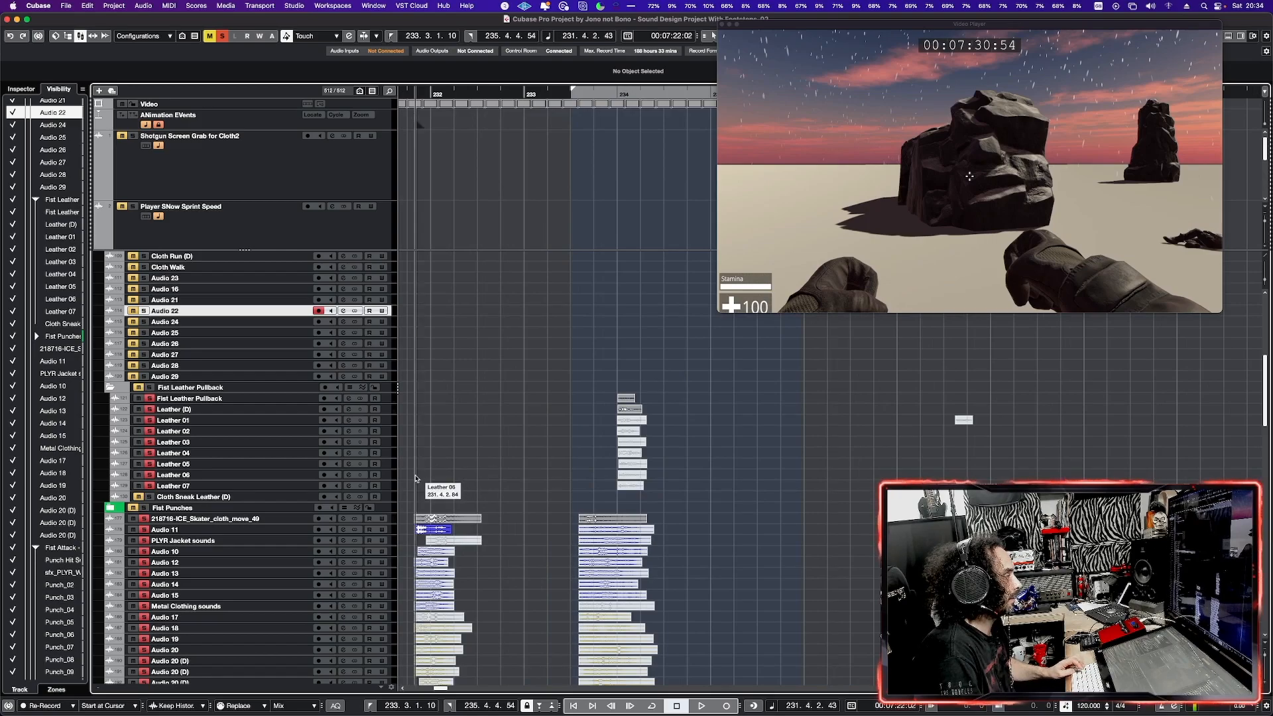
{"action": "left_click", "coordinate": [408, 480]}
{"action": "left_click", "coordinate": [407, 480]}
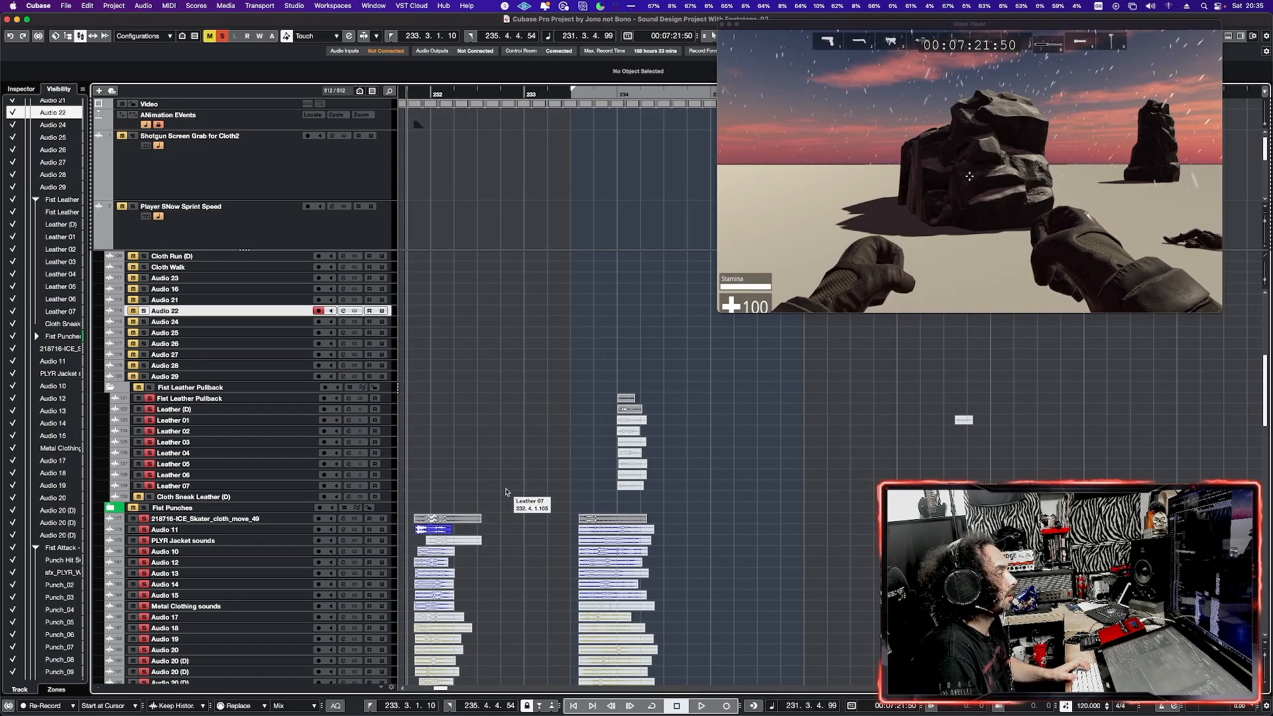
{"action": "key", "text": "space"}
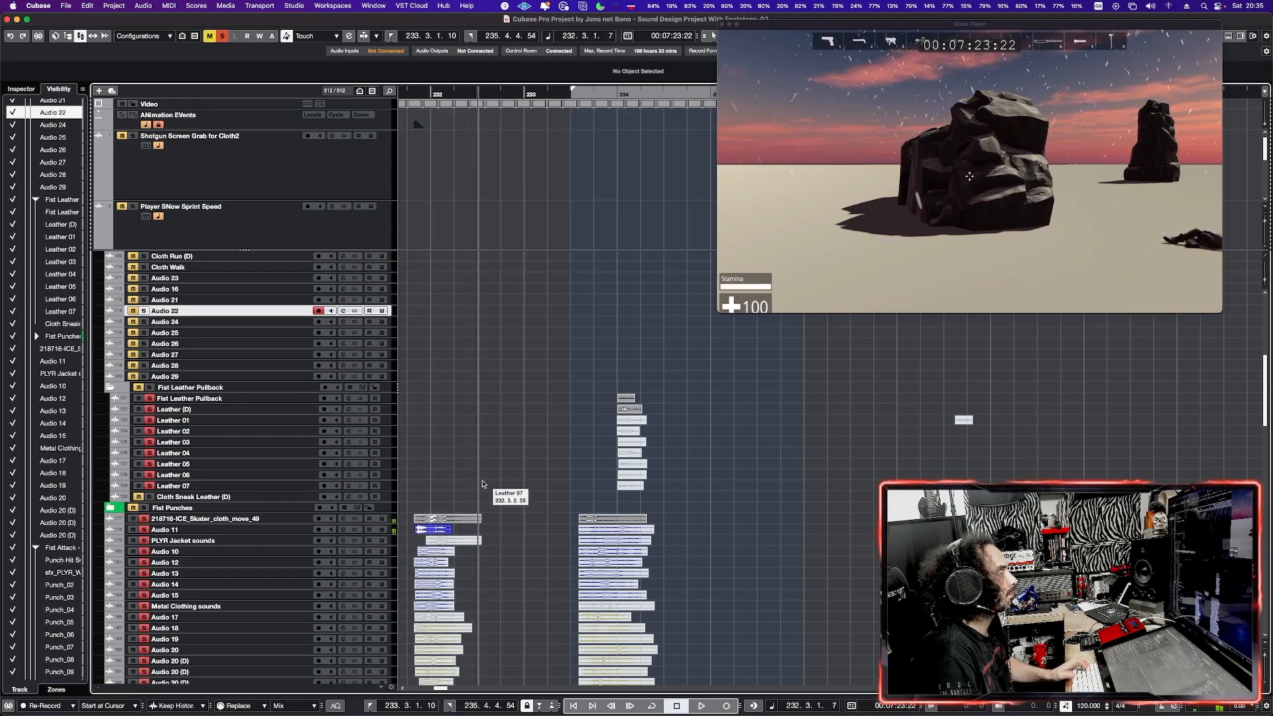
{"action": "key", "text": "space"}
{"action": "key", "text": "space"}
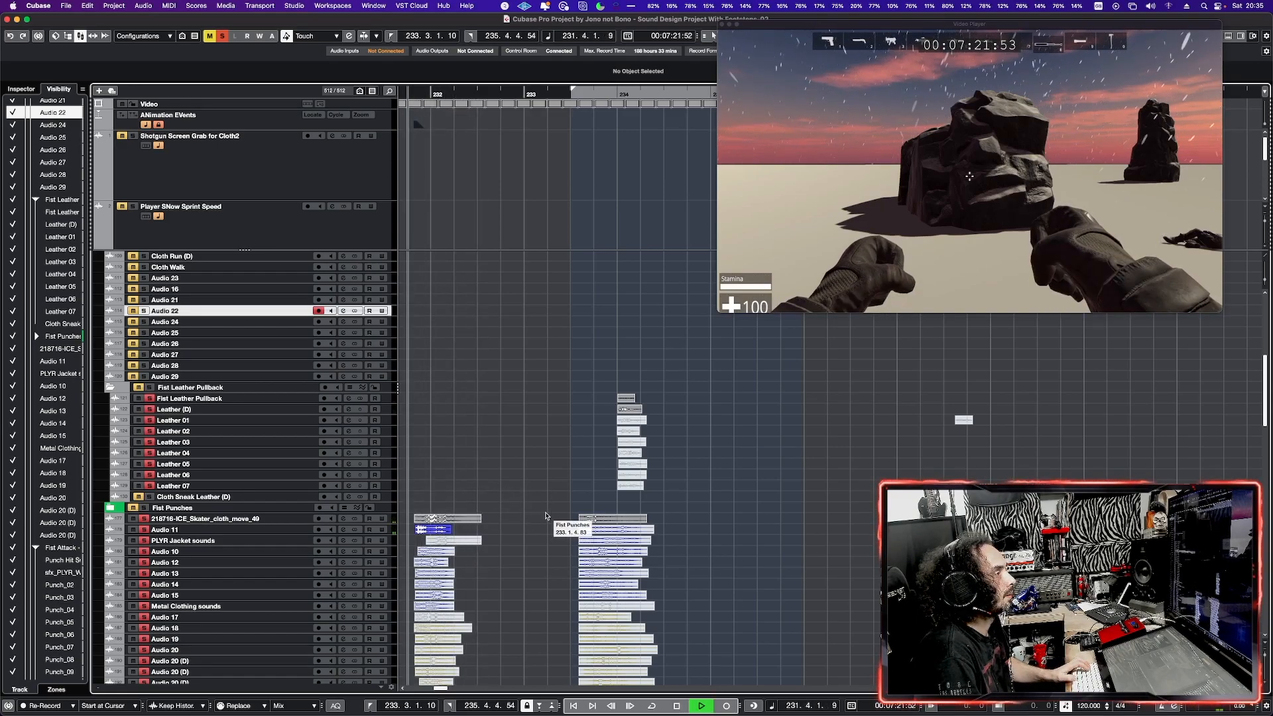
{"action": "key", "text": "space"}
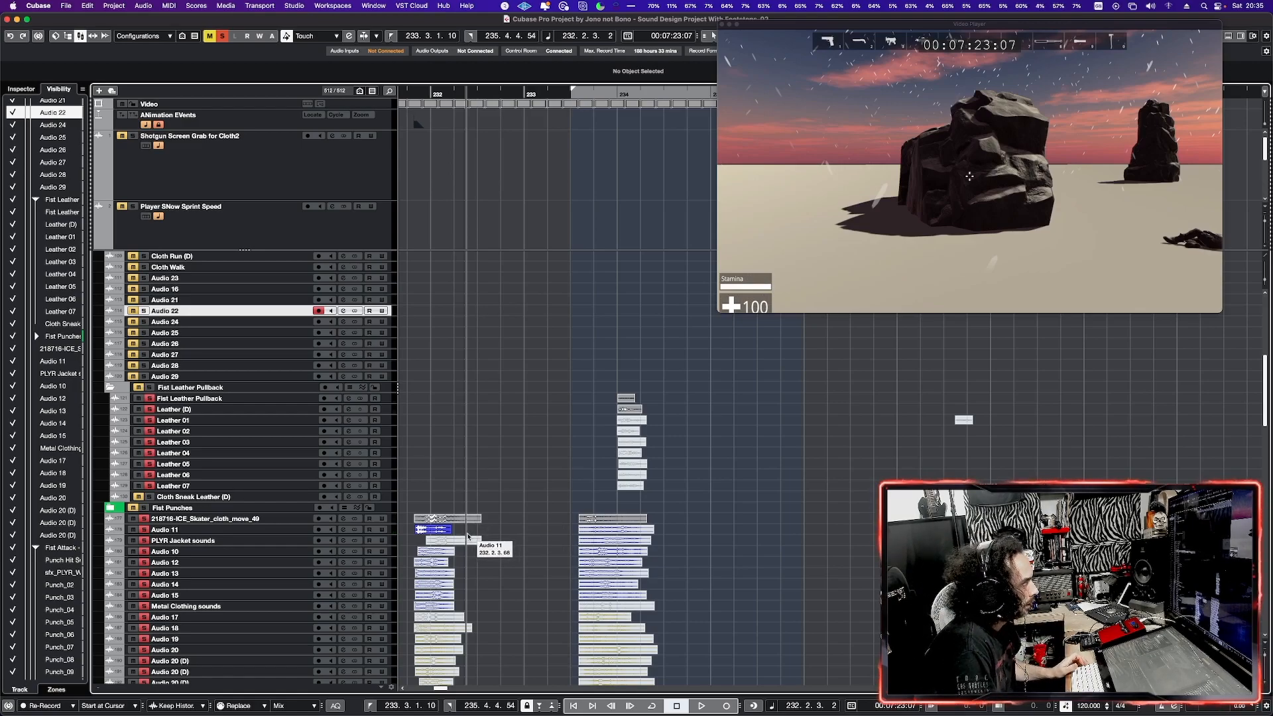
- Mute the clips near bar 232 on the 218716-ICE_Skater_cloth_move_49 and Audio 11 tracks
{"action": "scroll", "coordinate": [463, 538], "scroll_direction": "down", "scroll_amount": 8}
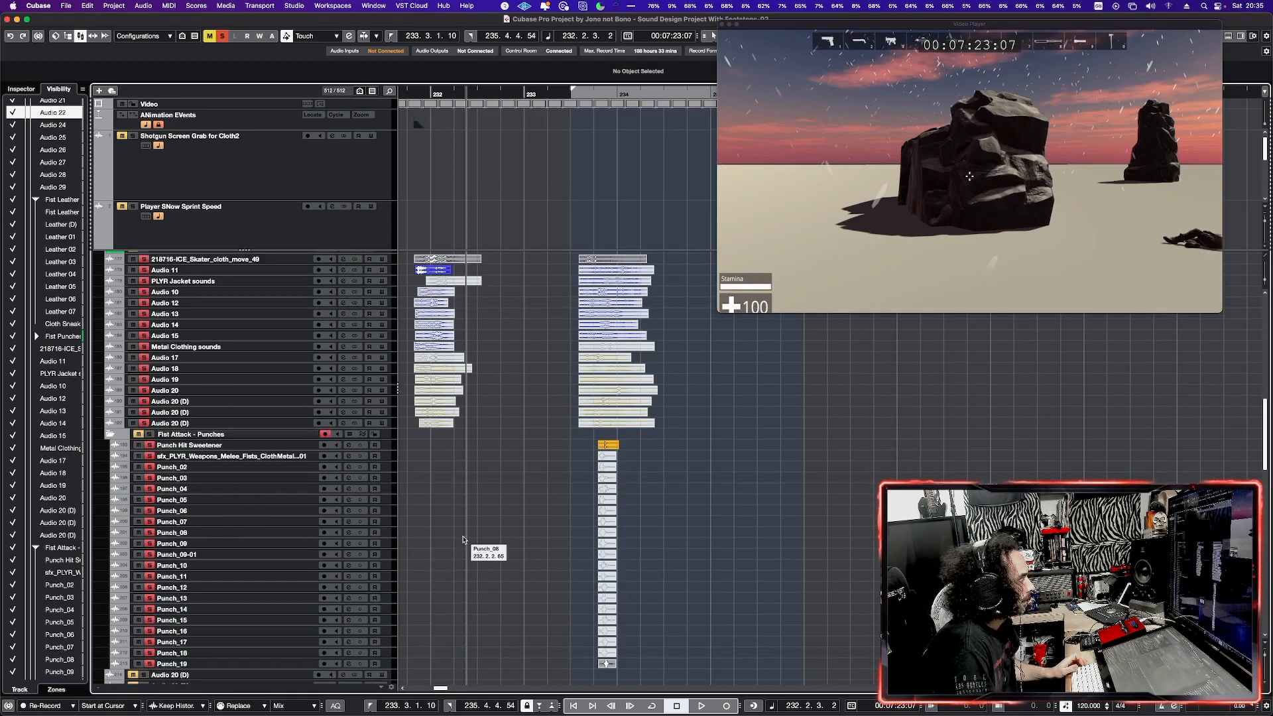
{"action": "left_click", "coordinate": [449, 369]}
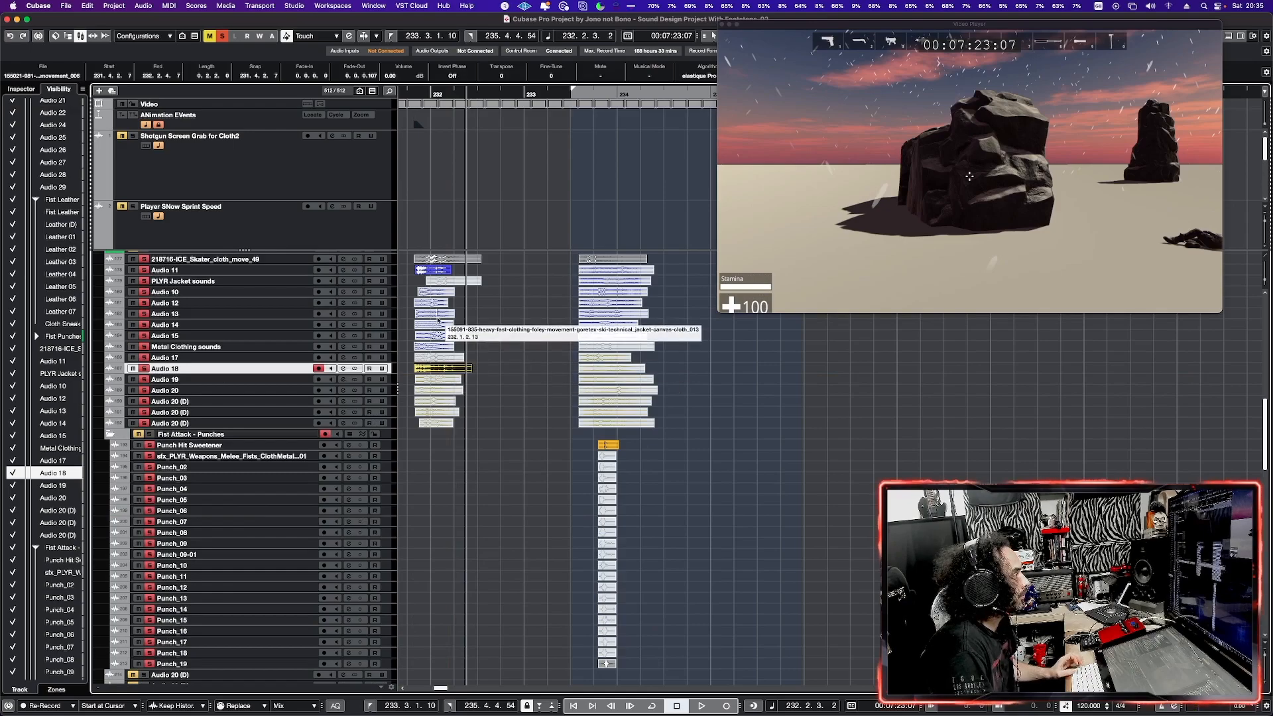
{"action": "left_click_drag", "start_coordinate": [458, 272], "coordinate": [439, 260]}
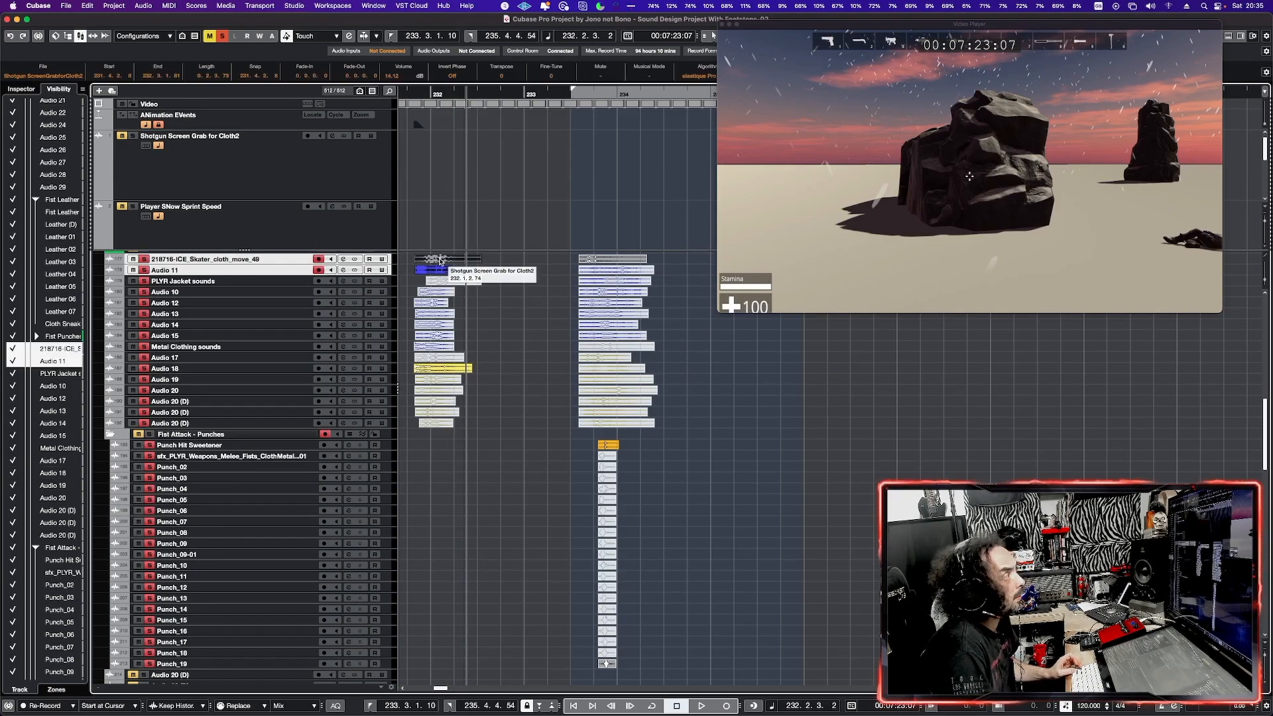
- Replay the remaining Fist Punches layers several times from just before bar 232 to check the sound against the hand animation
{"action": "left_click", "coordinate": [406, 310]}
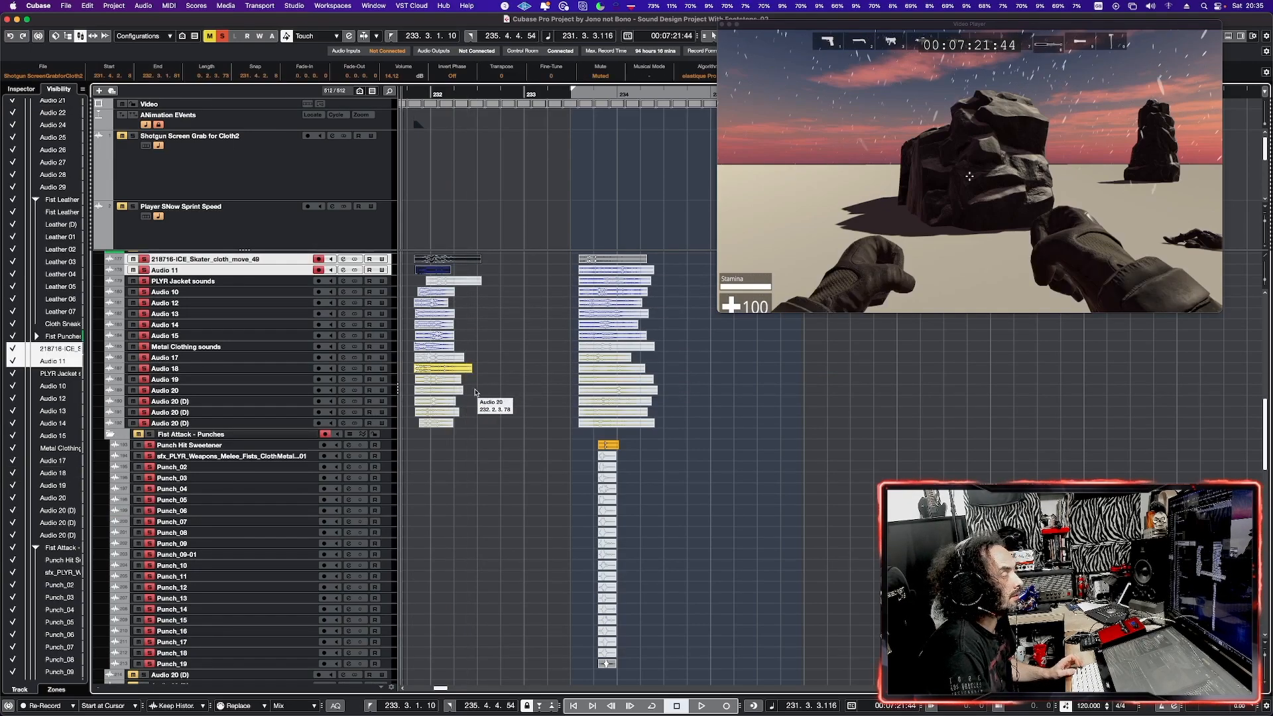
{"action": "key", "text": "space"}
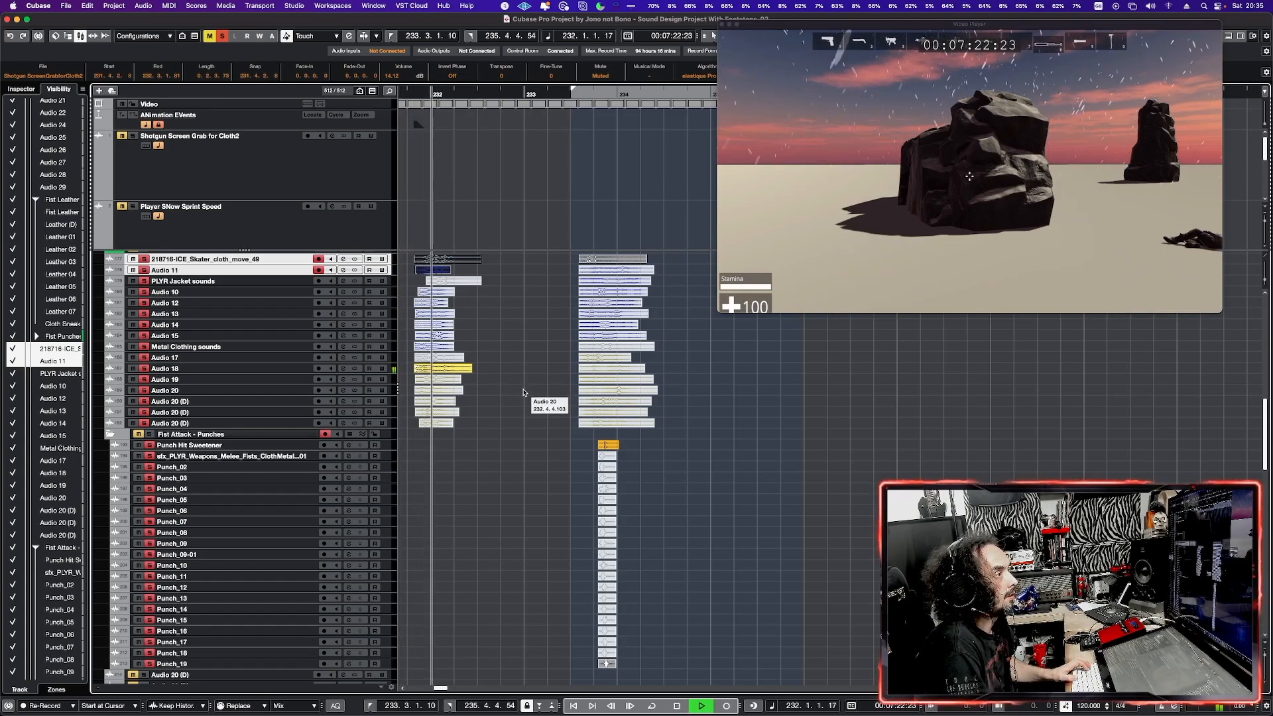
{"action": "key", "text": "space"}
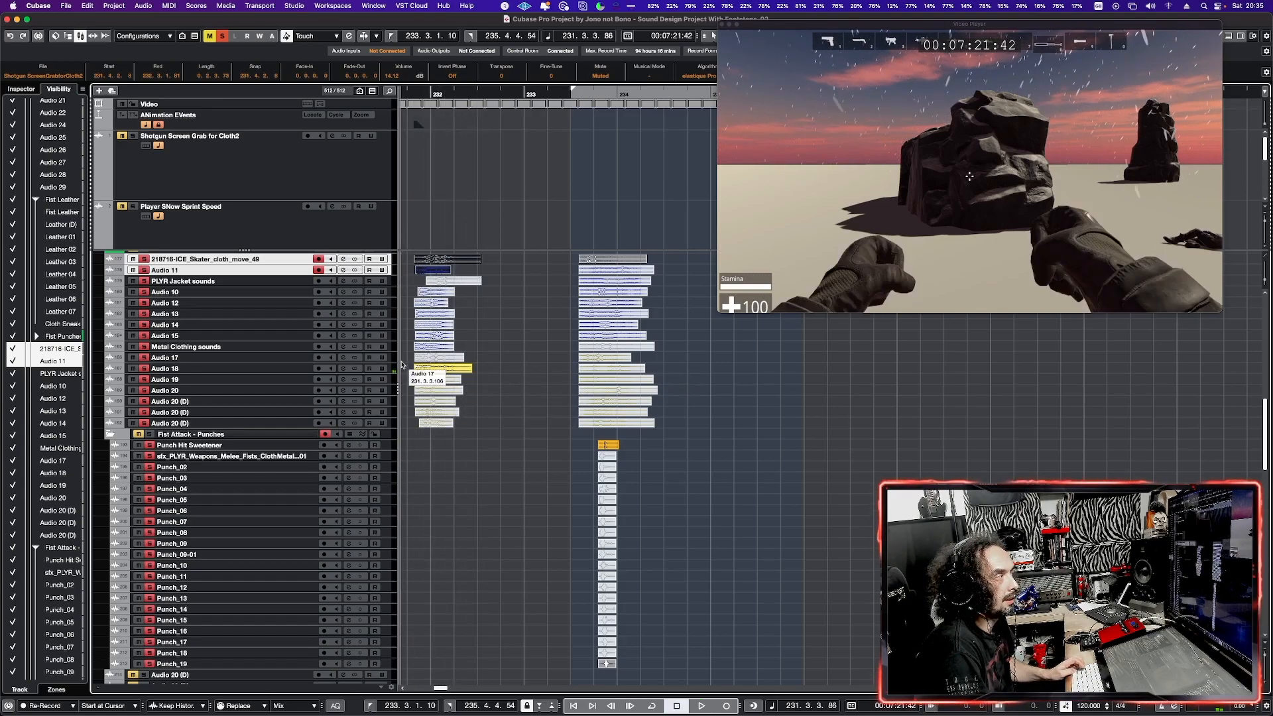
{"action": "key", "text": "space"}
{"action": "key", "text": "space"}
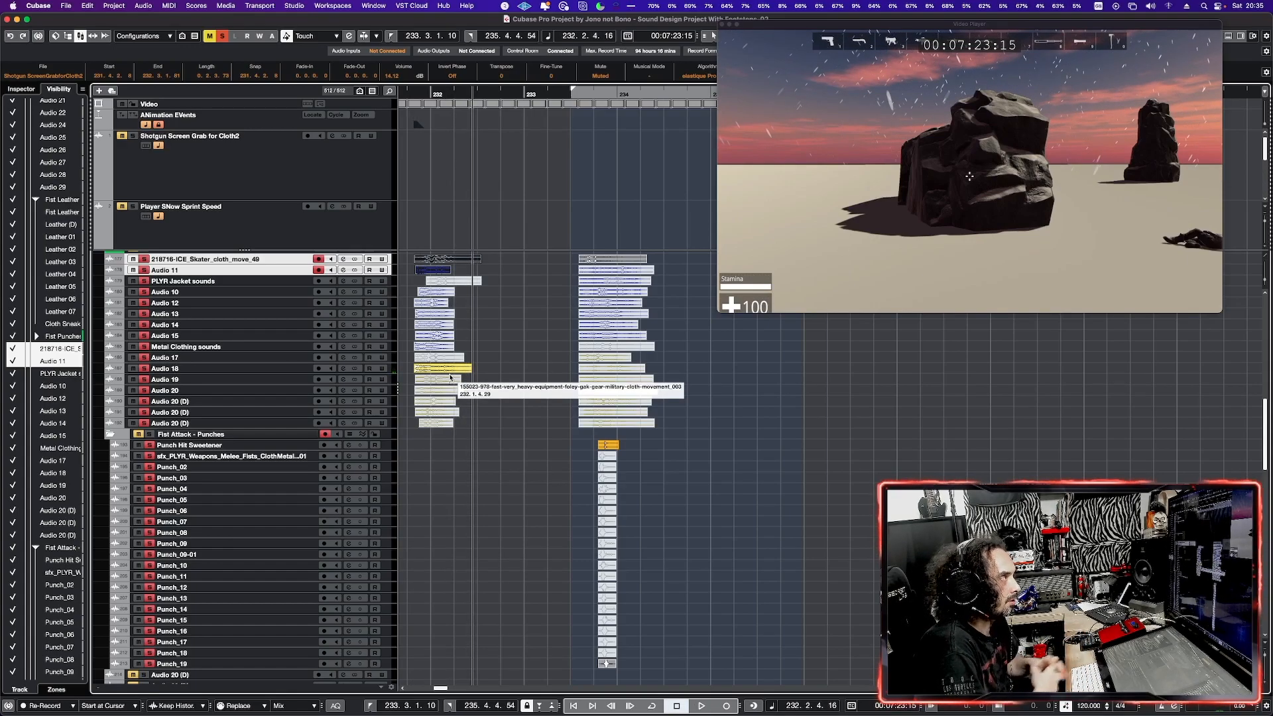
{"action": "key", "text": "KP_0"}
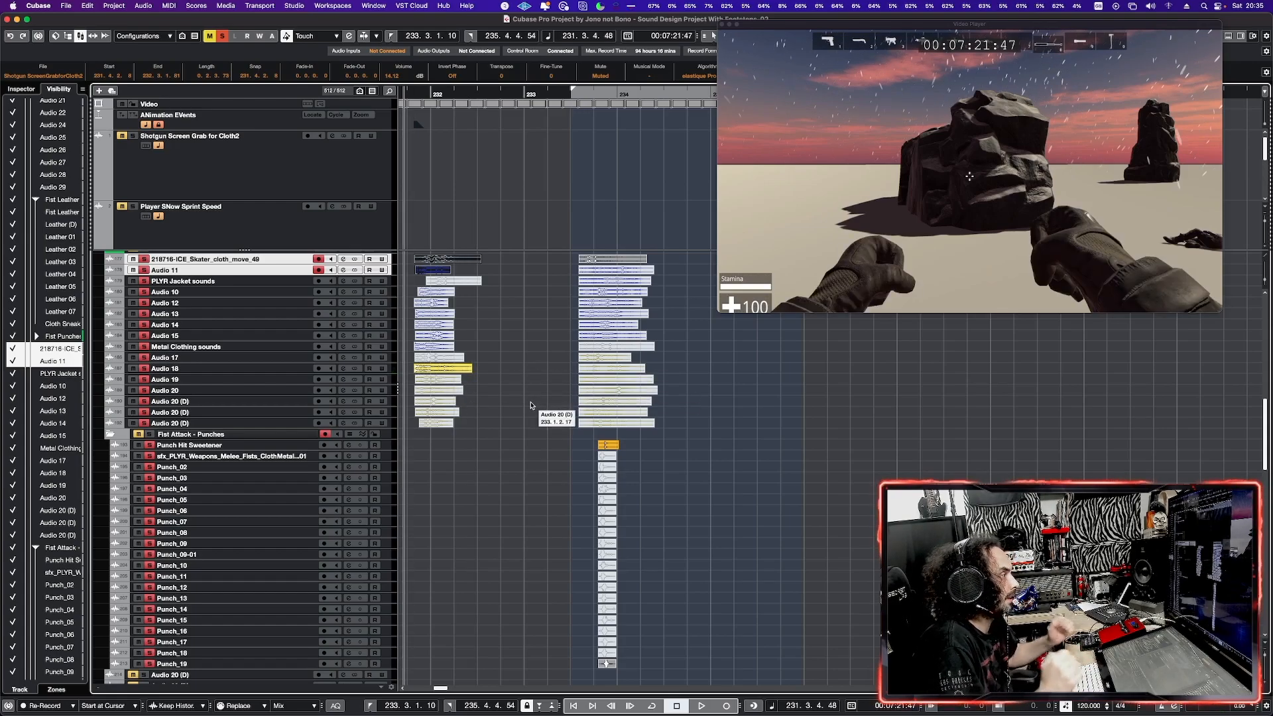
{"action": "key", "text": "space"}
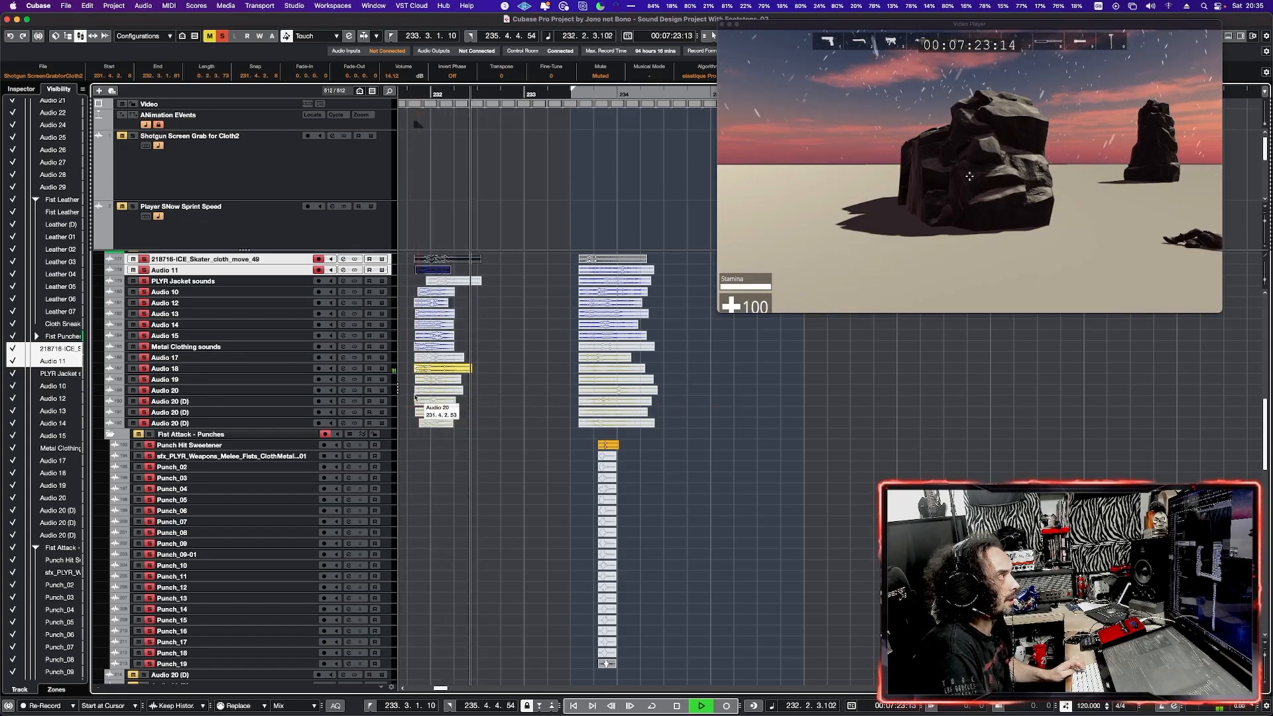
- Near bar 232, mute the Audio 18 clip, unmute the Audio 19 clip and play that layer against the video
{"action": "key", "text": "space"}
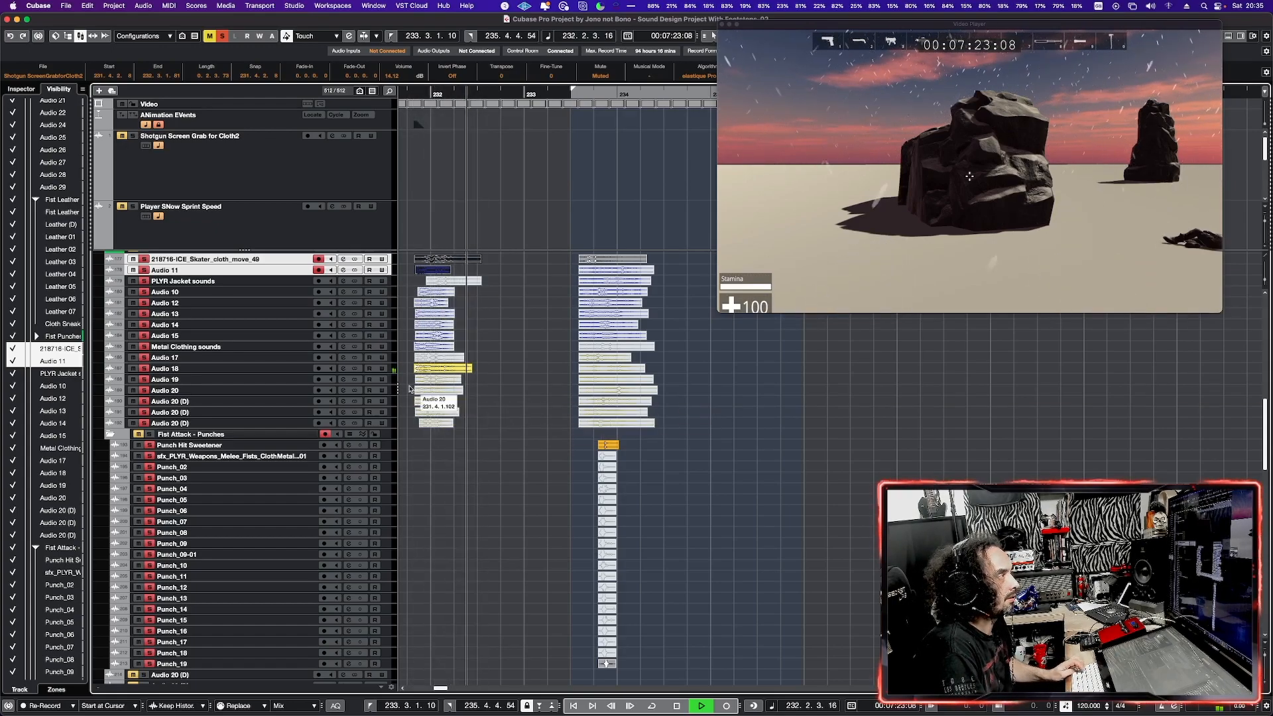
{"action": "left_click", "coordinate": [462, 392]}
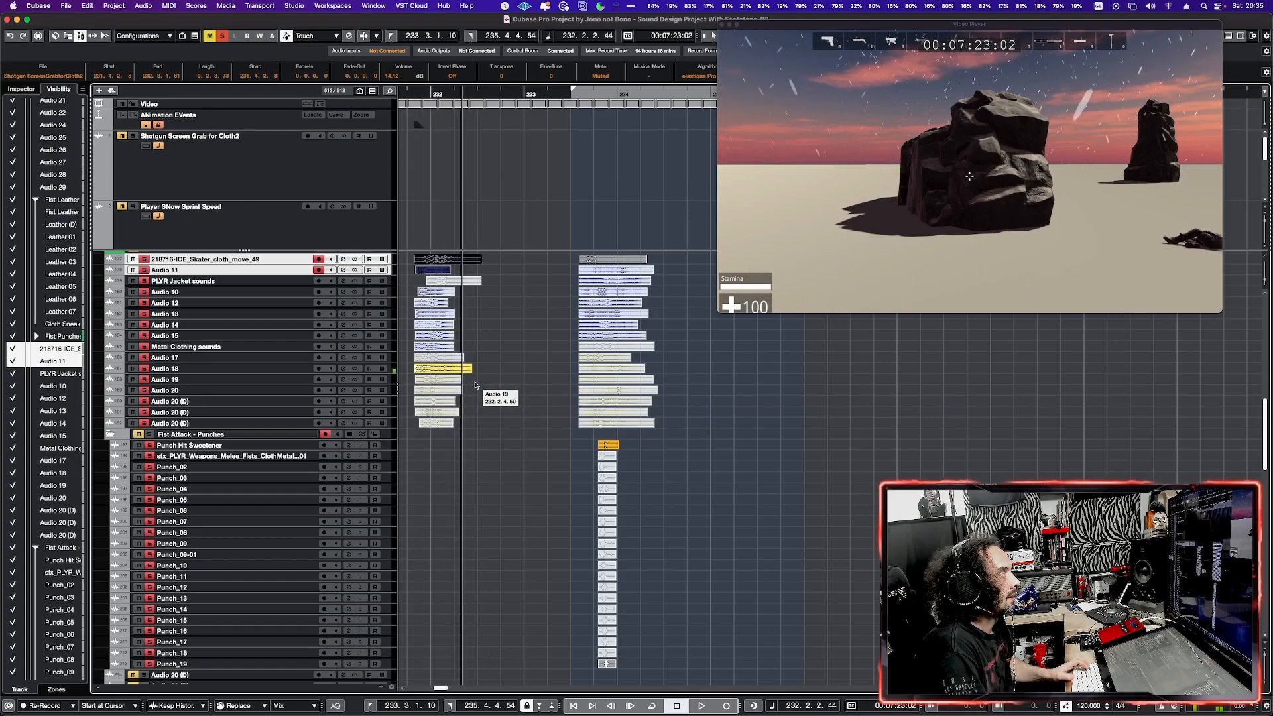
{"action": "left_click_drag", "start_coordinate": [475, 372], "coordinate": [450, 375]}
{"action": "key", "text": "shift+m"}
{"action": "key", "text": "space"}
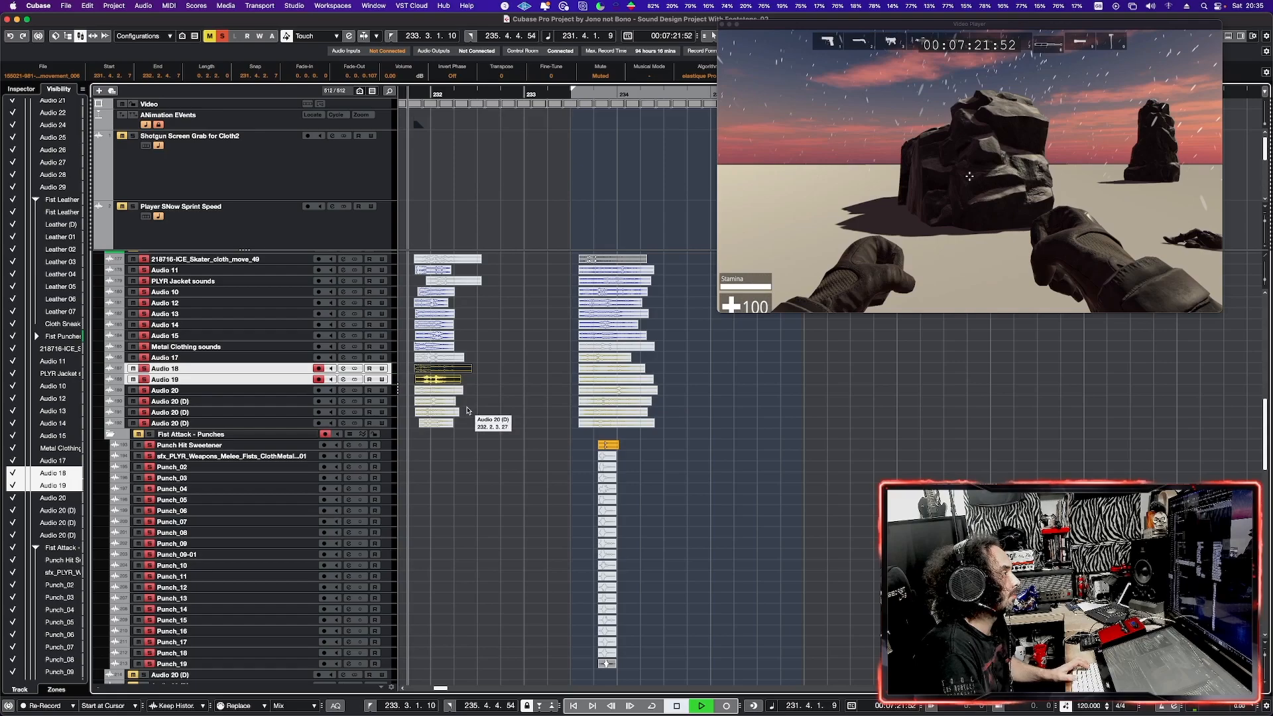
- Near bar 232, mute the Audio 19 clip, unmute the Audio 20 clip and audition it with the fist animation
{"action": "key", "text": "space"}
{"action": "left_click", "coordinate": [467, 389]}
{"action": "left_click_drag", "start_coordinate": [465, 388], "coordinate": [442, 379]}
{"action": "key", "text": "alt+m"}
{"action": "key", "text": "KP_Subtract"}
{"action": "key", "text": "space"}
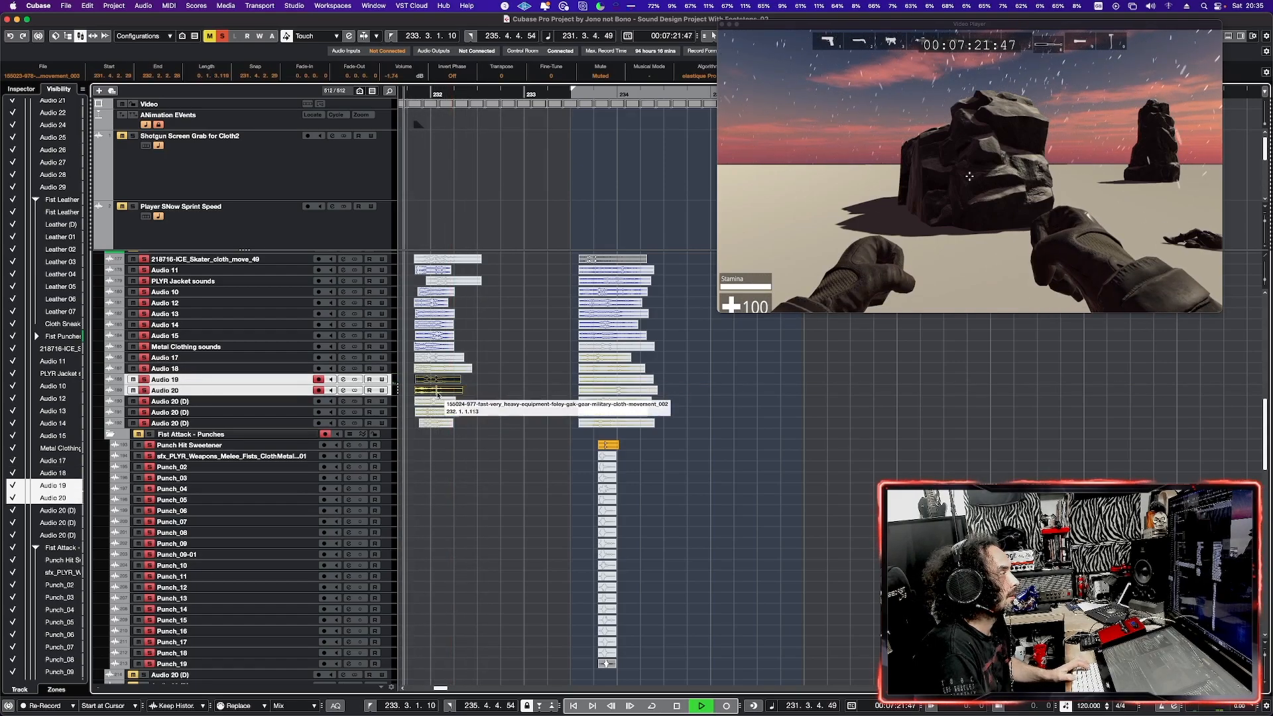
- Switch the audible clip near bar 232 from Audio 20 to the first Audio 20 (D) track and play it
{"action": "key", "text": "space"}
{"action": "left_click", "coordinate": [434, 398]}
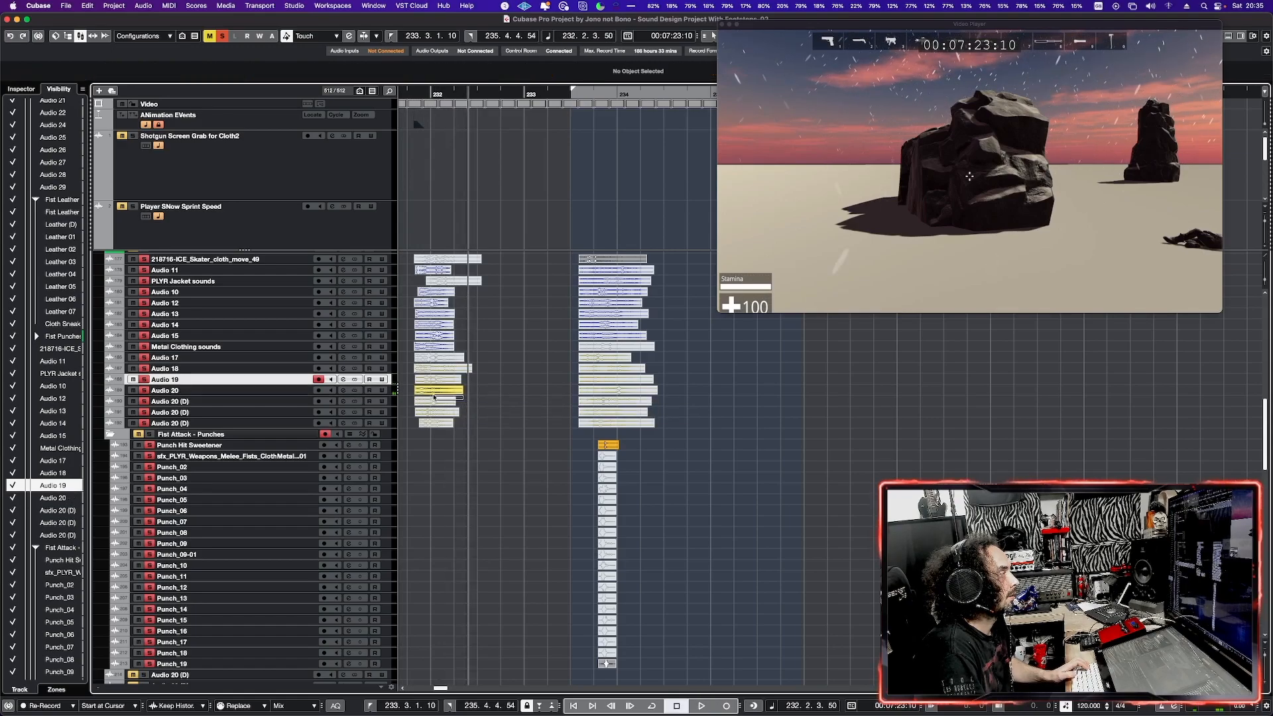
{"action": "left_click_drag", "start_coordinate": [434, 398], "coordinate": [424, 389]}
{"action": "key", "text": "KP_Subtract"}
{"action": "key", "text": "space"}
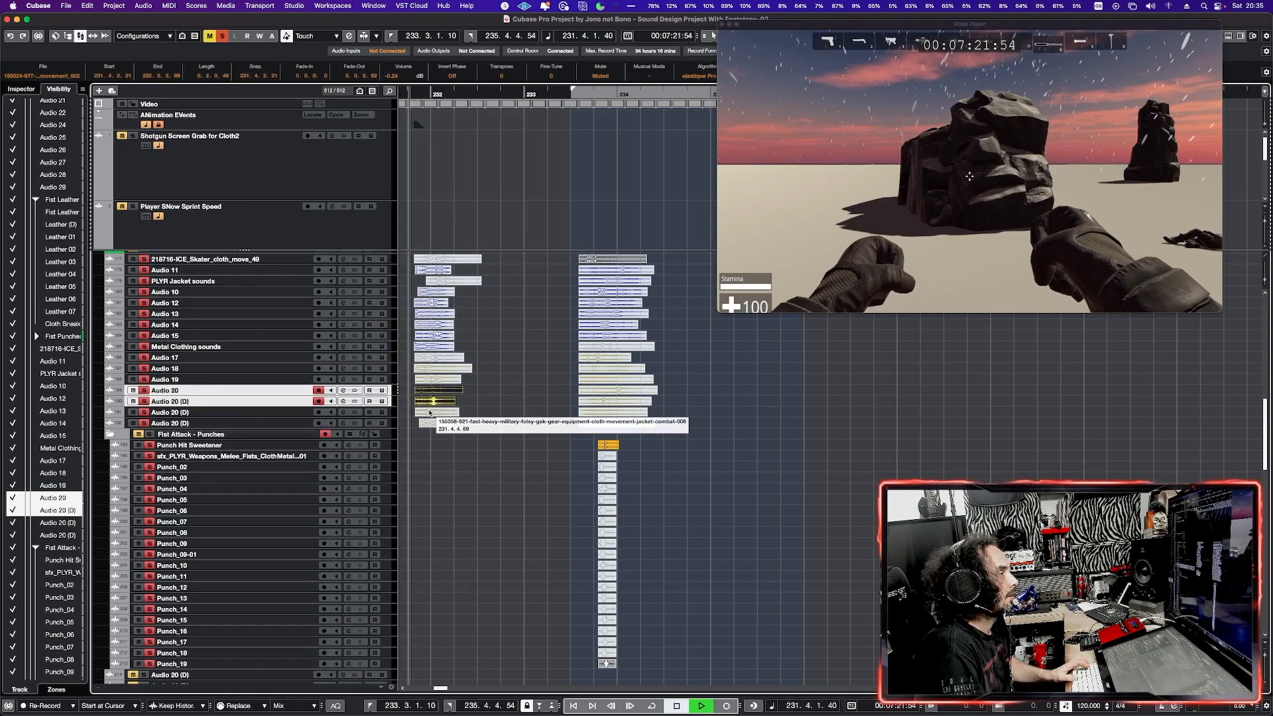
- Switch the audible clip near bar 232 from the first to the second Audio 20 (D) track and play it
{"action": "key", "text": "space"}
{"action": "left_click_drag", "start_coordinate": [473, 405], "coordinate": [452, 410]}
{"action": "key", "text": "KP_Subtract"}
{"action": "key", "text": "space"}
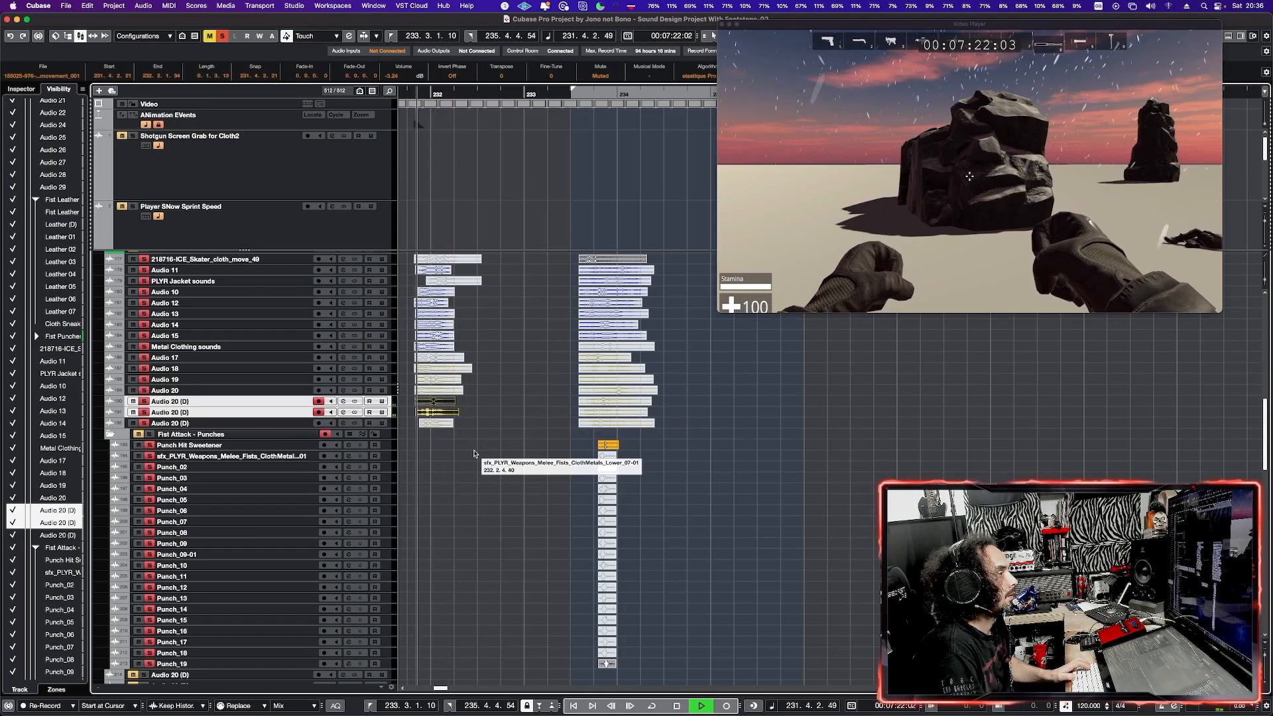
- Mute the clip on the second Audio 20 (D) track, unmute the one on the third and audition it
{"action": "key", "text": "space"}
{"action": "left_click_drag", "start_coordinate": [471, 443], "coordinate": [436, 415]}
{"action": "key", "text": "alt+m"}
{"action": "key", "text": "KP_Subtract"}
{"action": "key", "text": "space"}
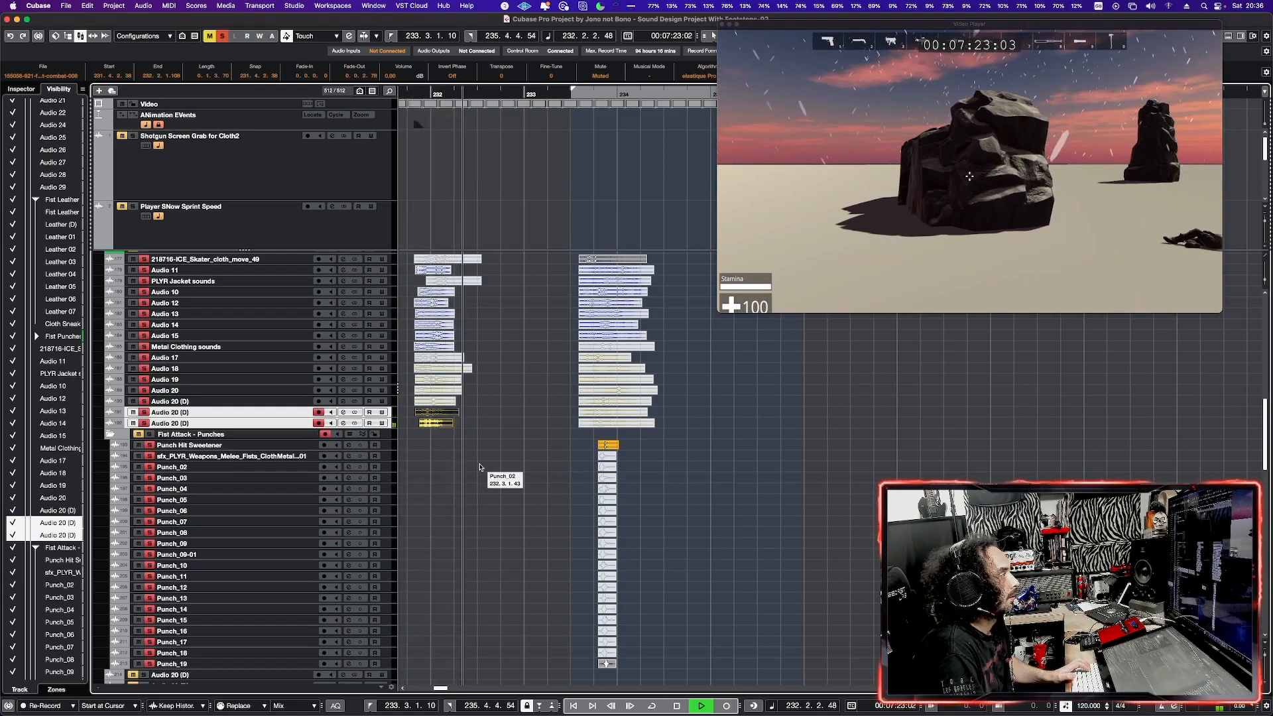
- Unmute the 218716-ICE_Skater_cloth_move_49 and Audio 11 clips near bar 232 and play them together with the third Audio 20 (D) layer
{"action": "left_click_drag", "start_coordinate": [475, 269], "coordinate": [438, 260]}
{"action": "key", "text": "shift+u"}
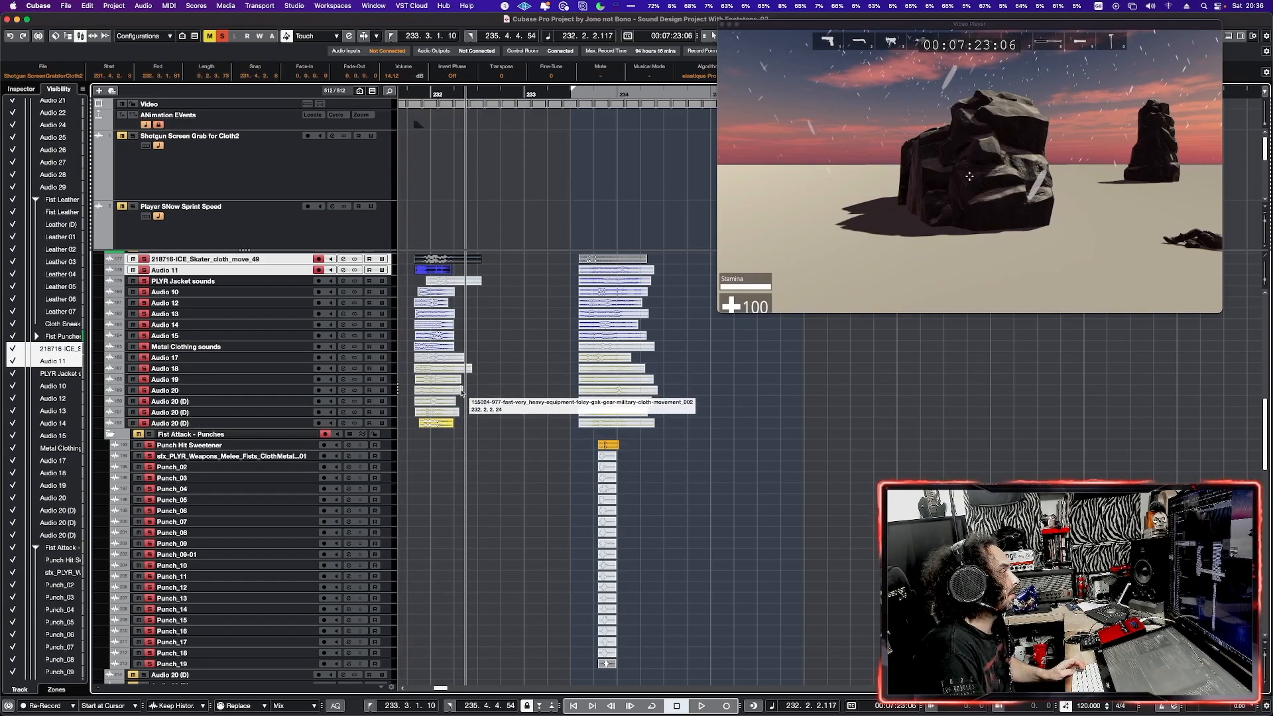
{"action": "left_click", "coordinate": [411, 376]}
{"action": "left_click", "coordinate": [406, 376]}
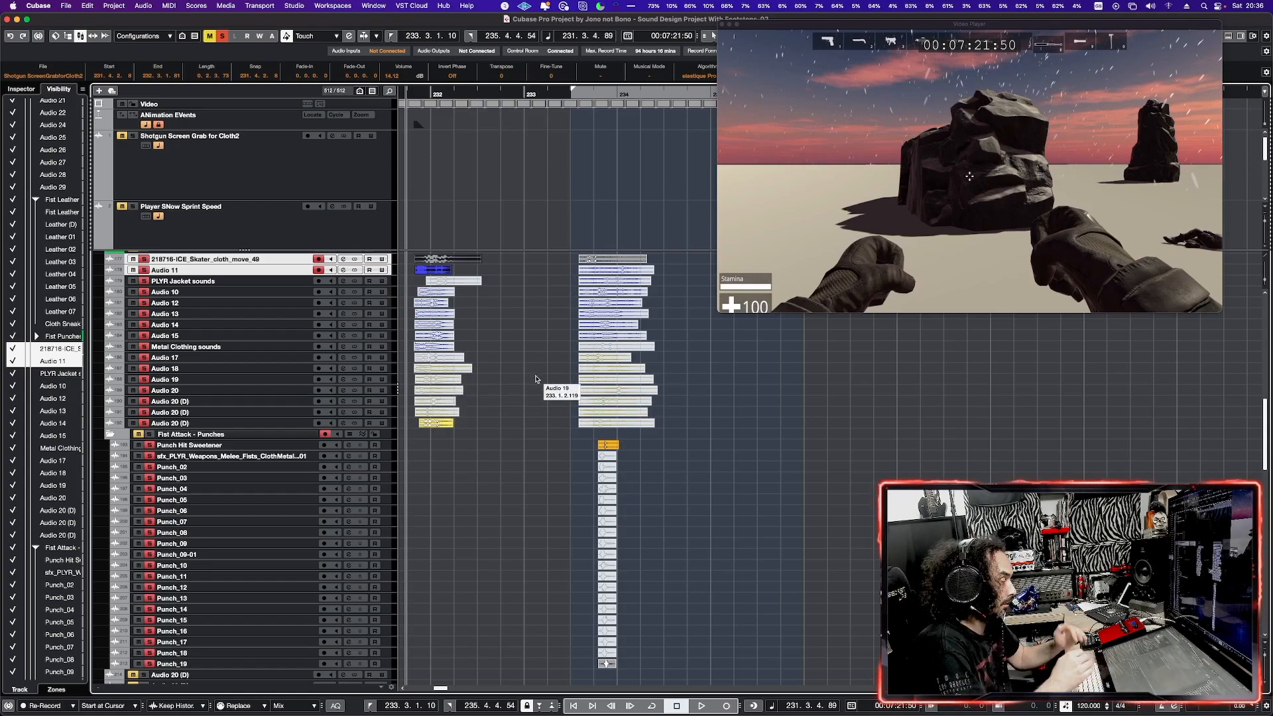
{"action": "key", "text": "space"}
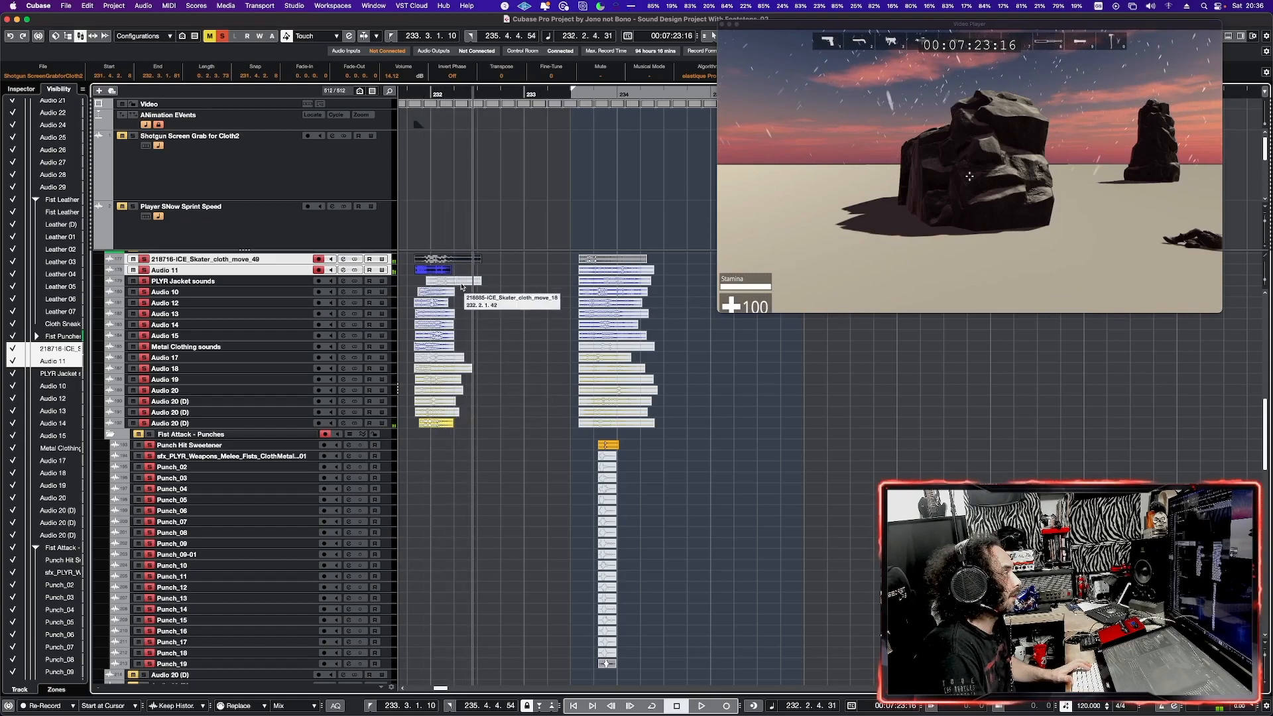
- Near bar 232, swap Audio 11 for PLYR Jacket sounds and the third Audio 20 (D) clip for the first, and play the combination
{"action": "left_click_drag", "start_coordinate": [493, 289], "coordinate": [431, 273]}
{"action": "left_click", "coordinate": [432, 402]}
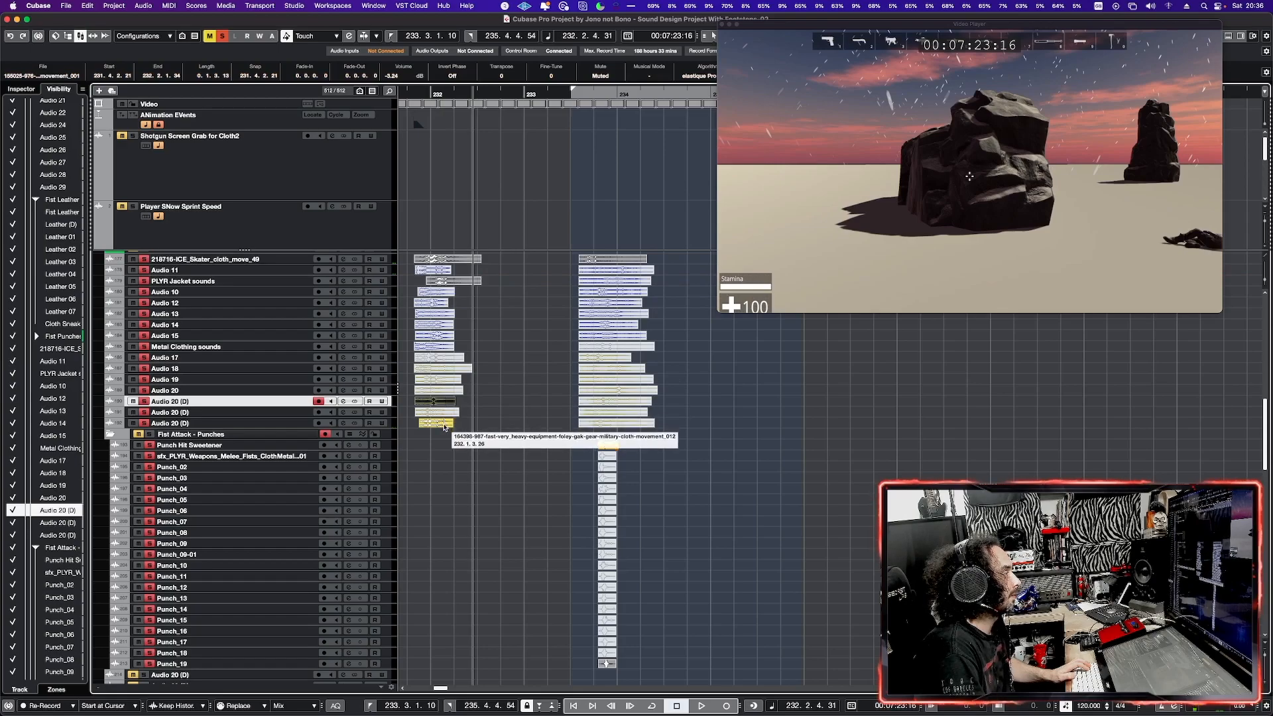
{"action": "left_click", "coordinate": [443, 424]}
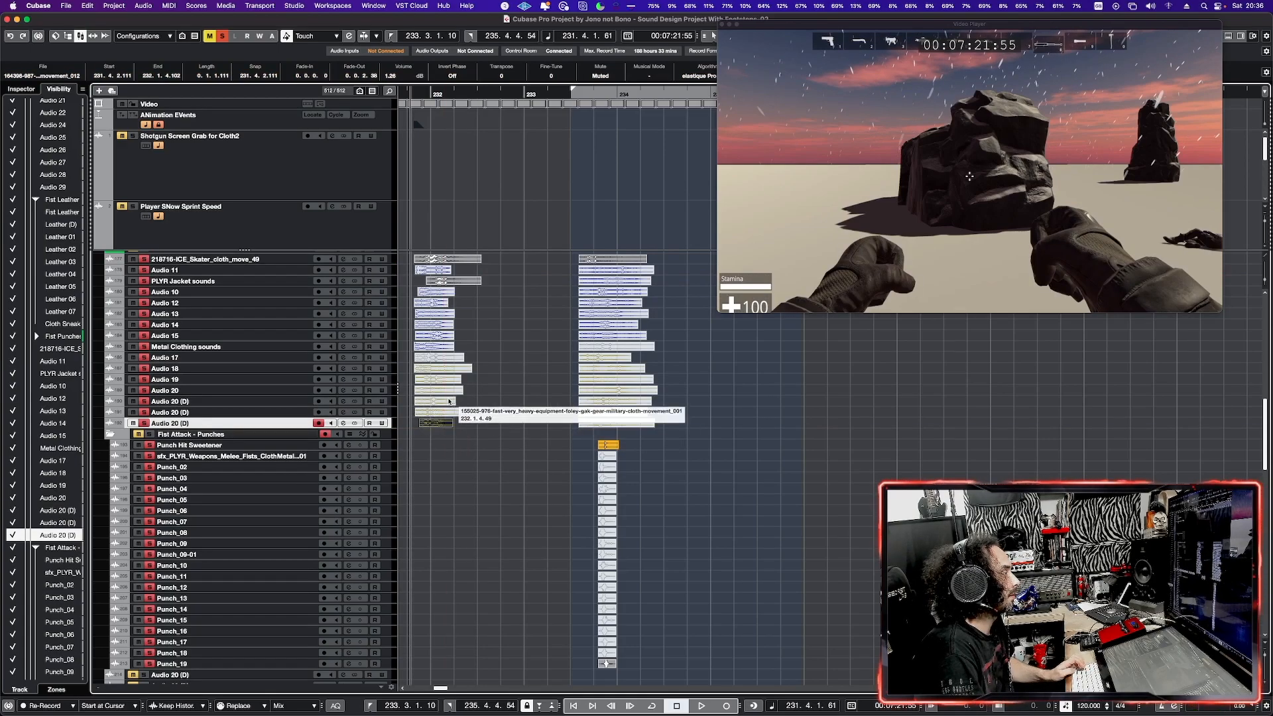
{"action": "left_click", "coordinate": [448, 400]}
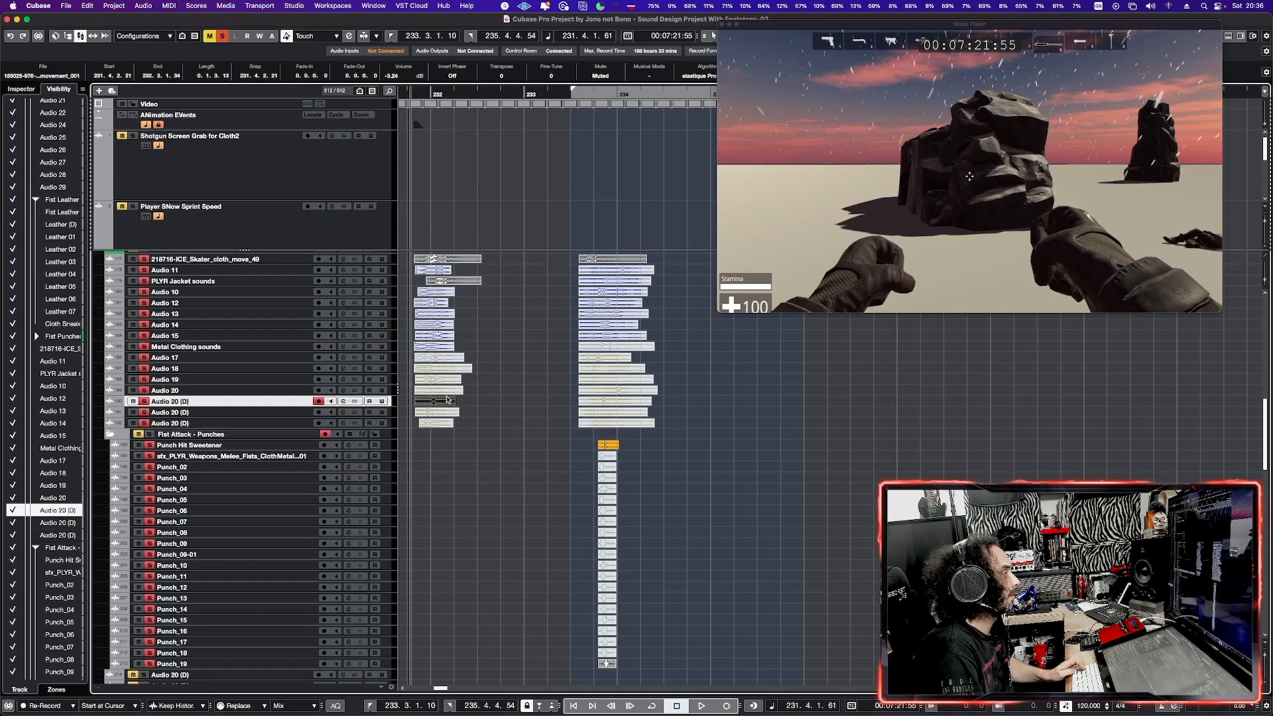
{"action": "key", "text": "space"}
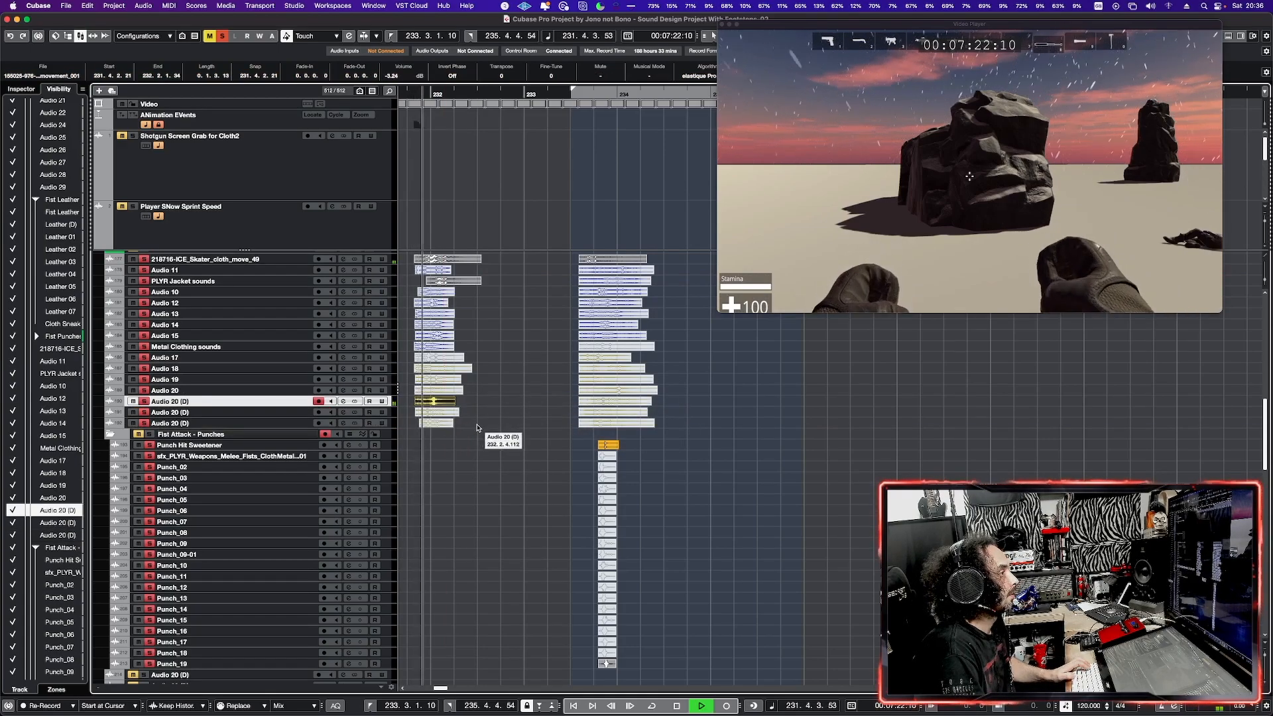
{"action": "key", "text": "space"}
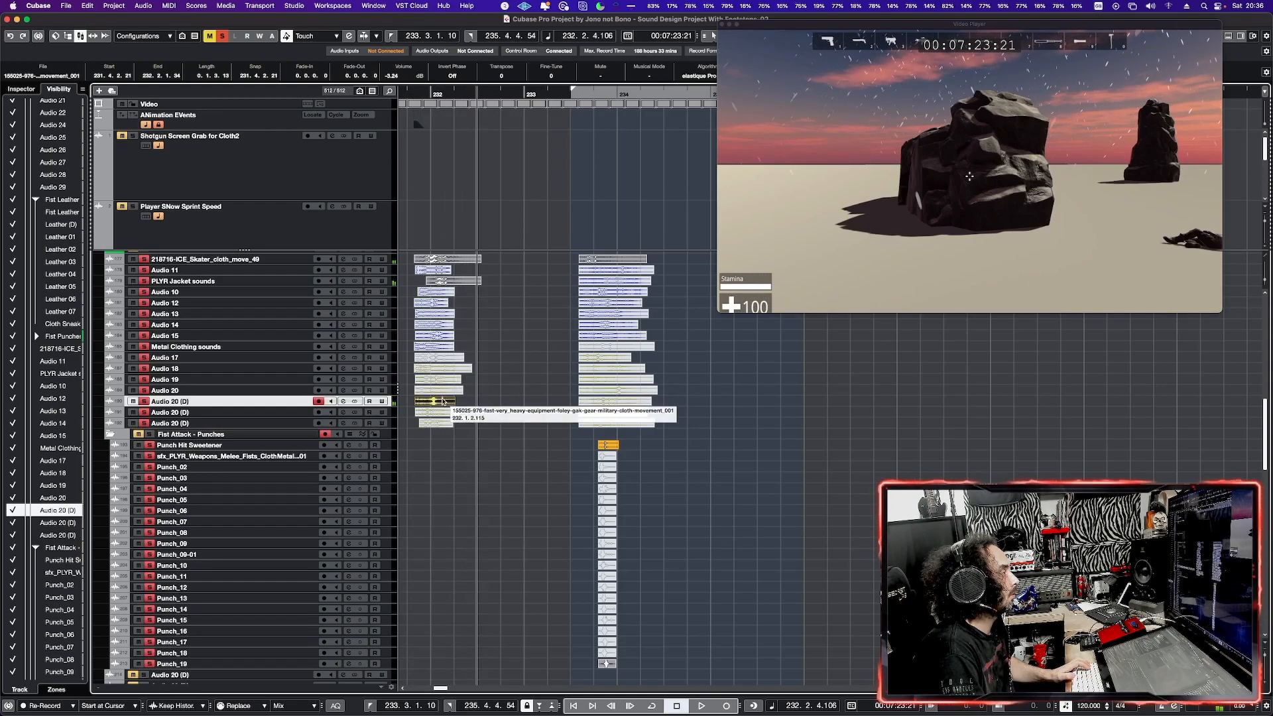
- Mute the first Audio 20 (D) and PLYR Jacket sounds clips near bar 232, unmute Audio 17 and Audio 12, and play the mix
{"action": "left_click", "coordinate": [435, 358]}
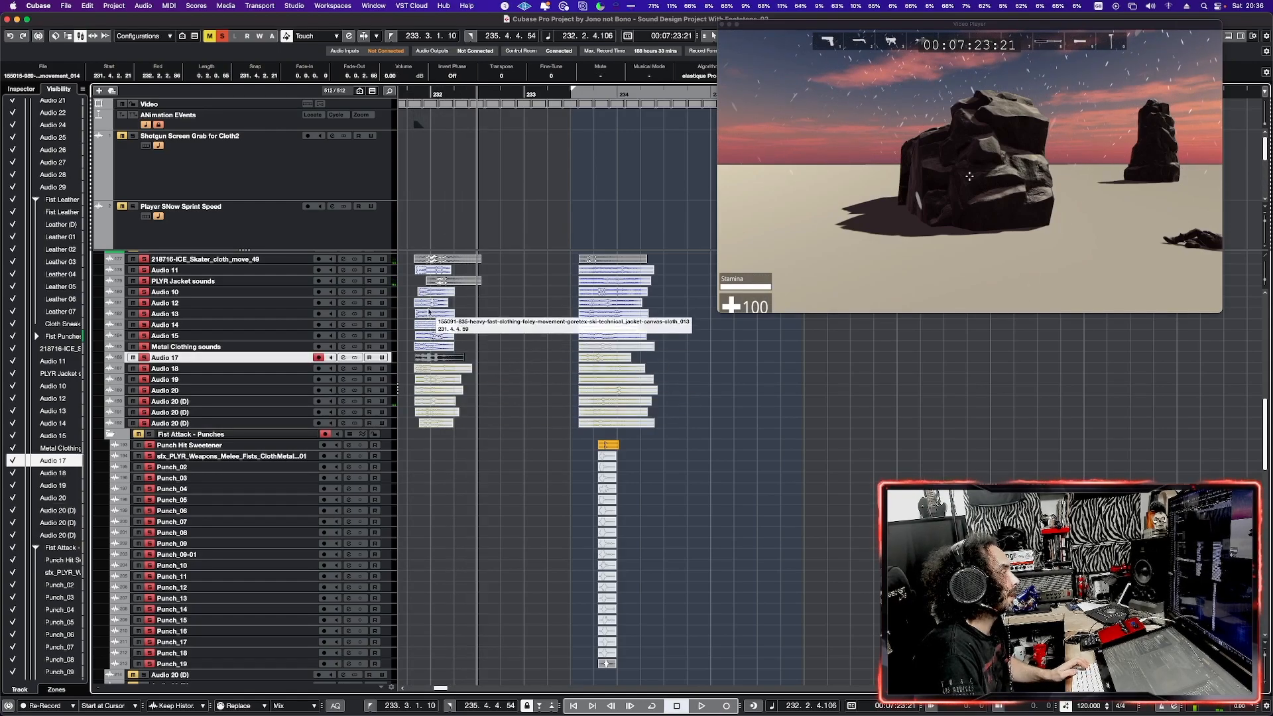
{"action": "left_click", "coordinate": [432, 304]}
{"action": "left_click", "coordinate": [431, 281]}
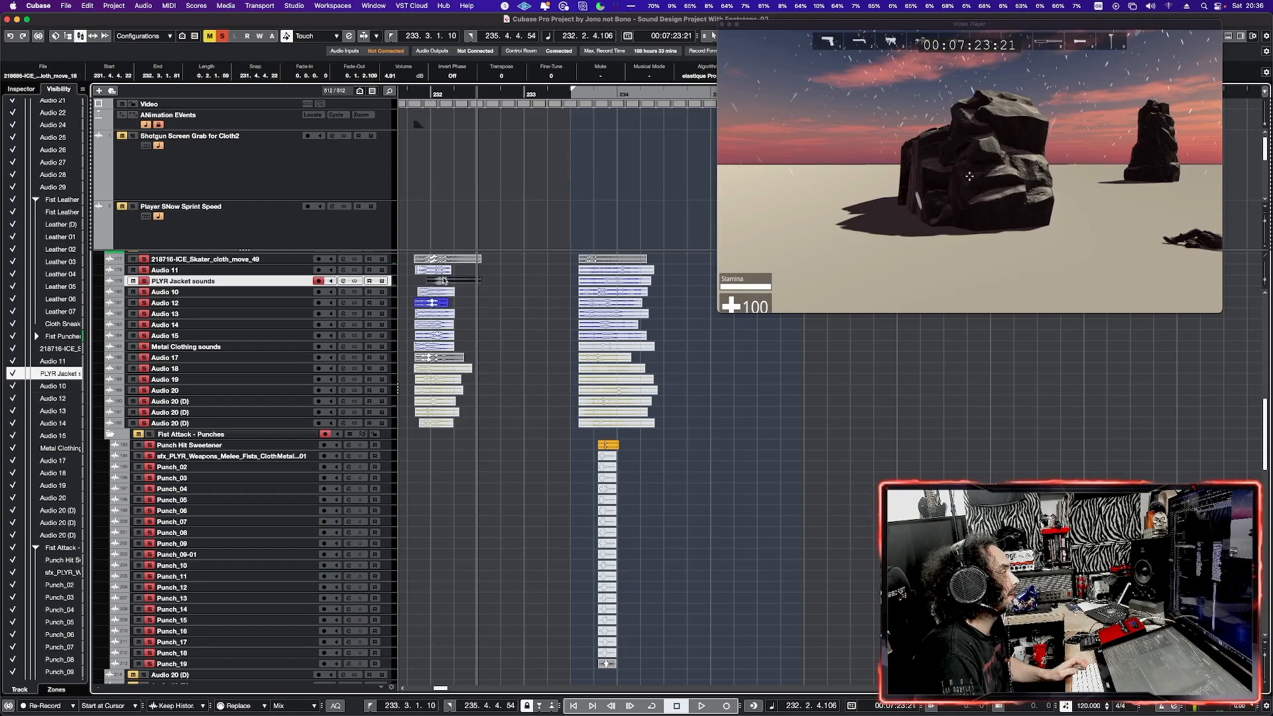
{"action": "key", "text": "space"}
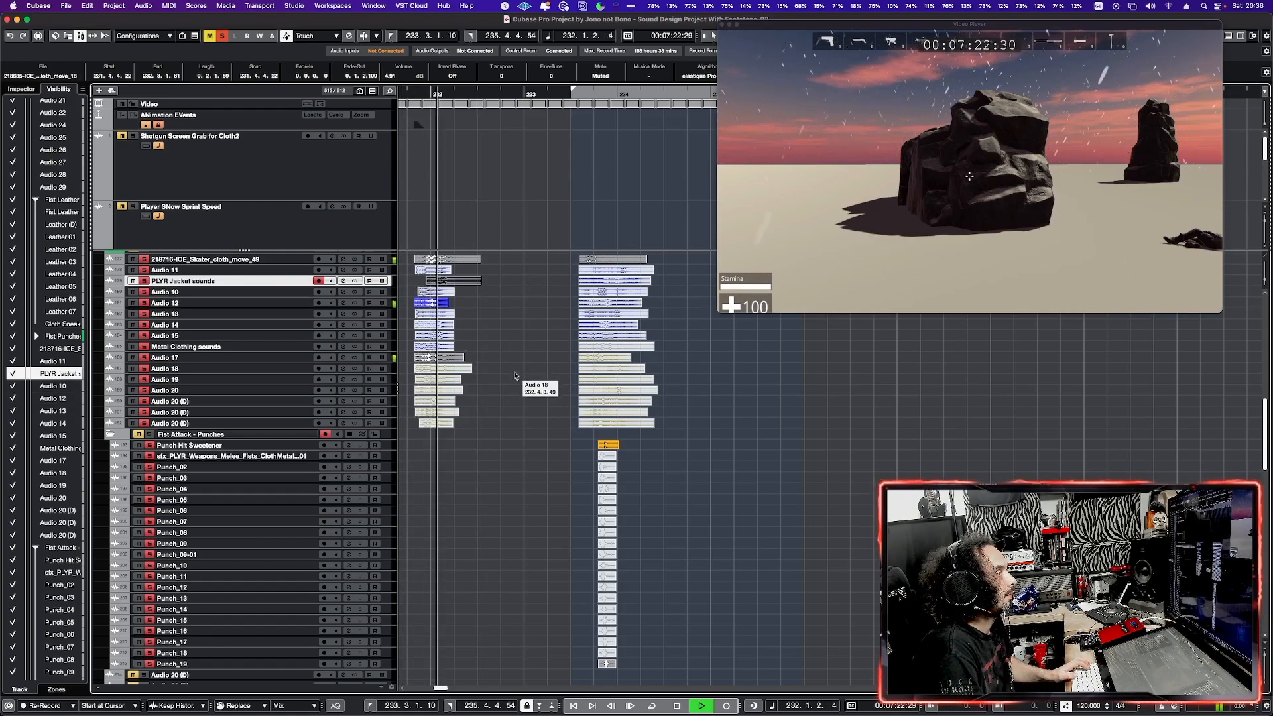
{"action": "key", "text": "space"}
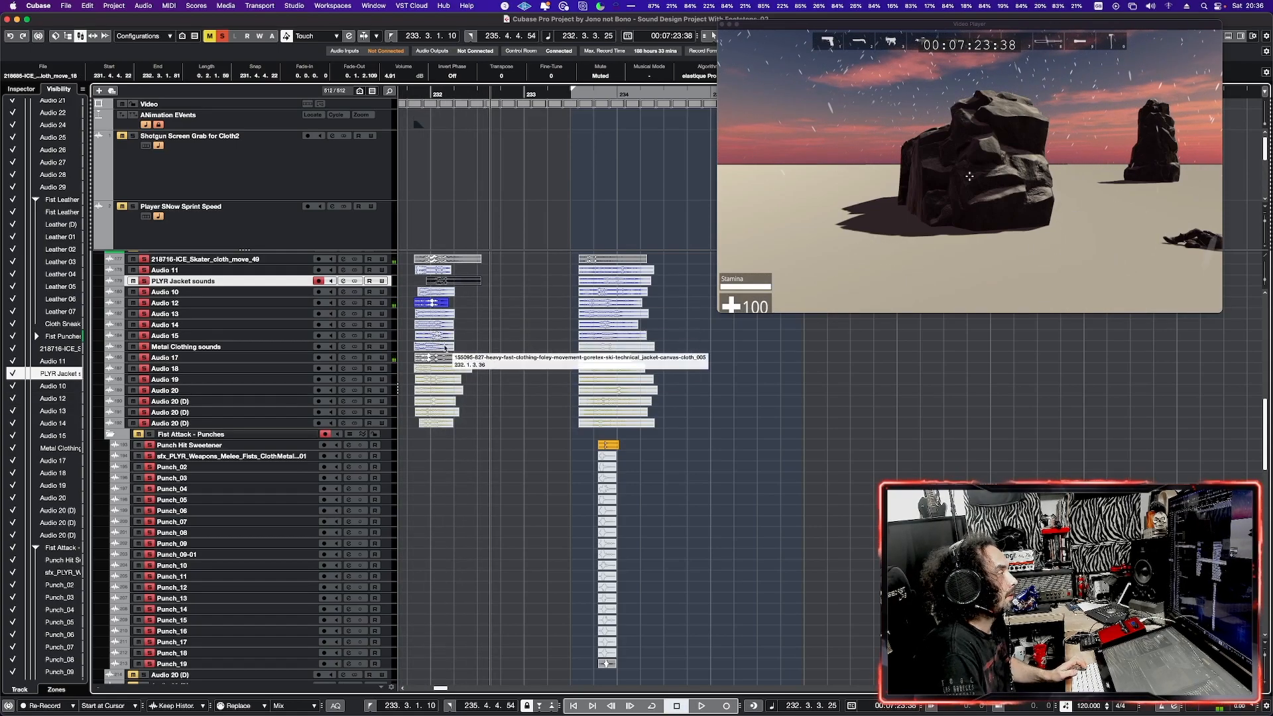
{"action": "left_click", "coordinate": [443, 358]}
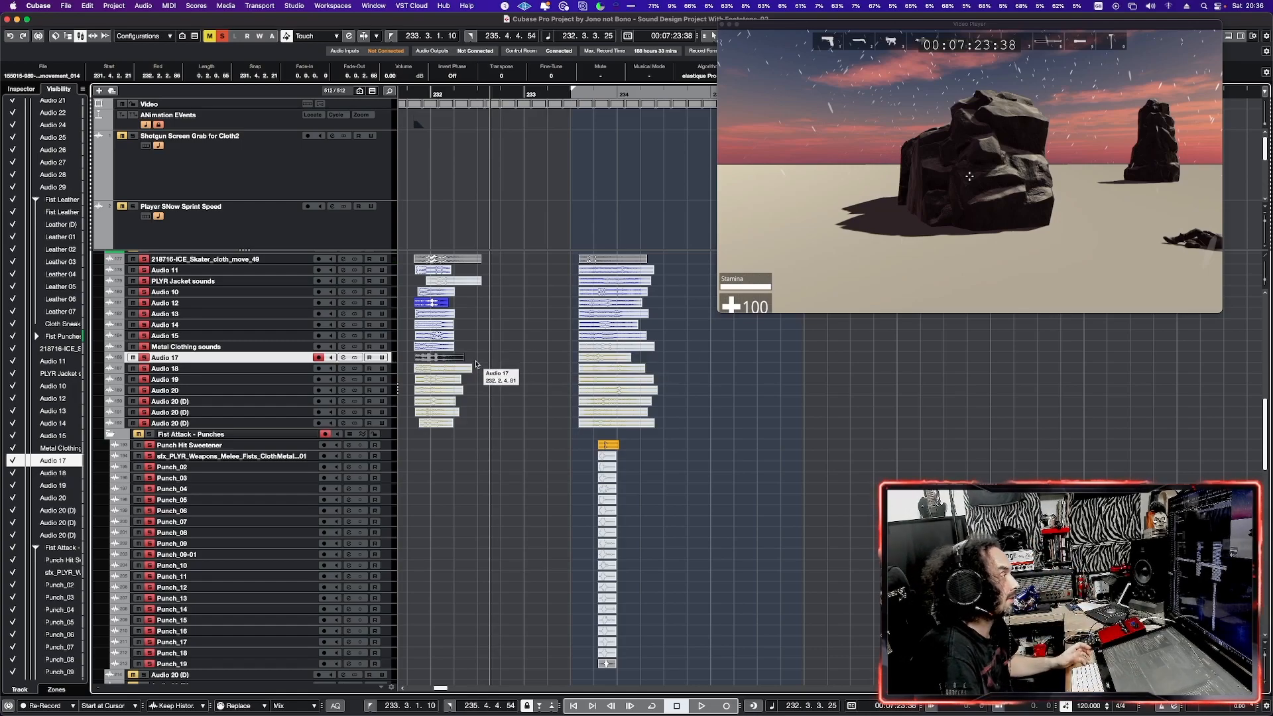
- Play the punch section several times from just before bar 234 to check the cloth and Punch Hit Sweetener layers against the video
{"action": "left_click", "coordinate": [568, 328]}
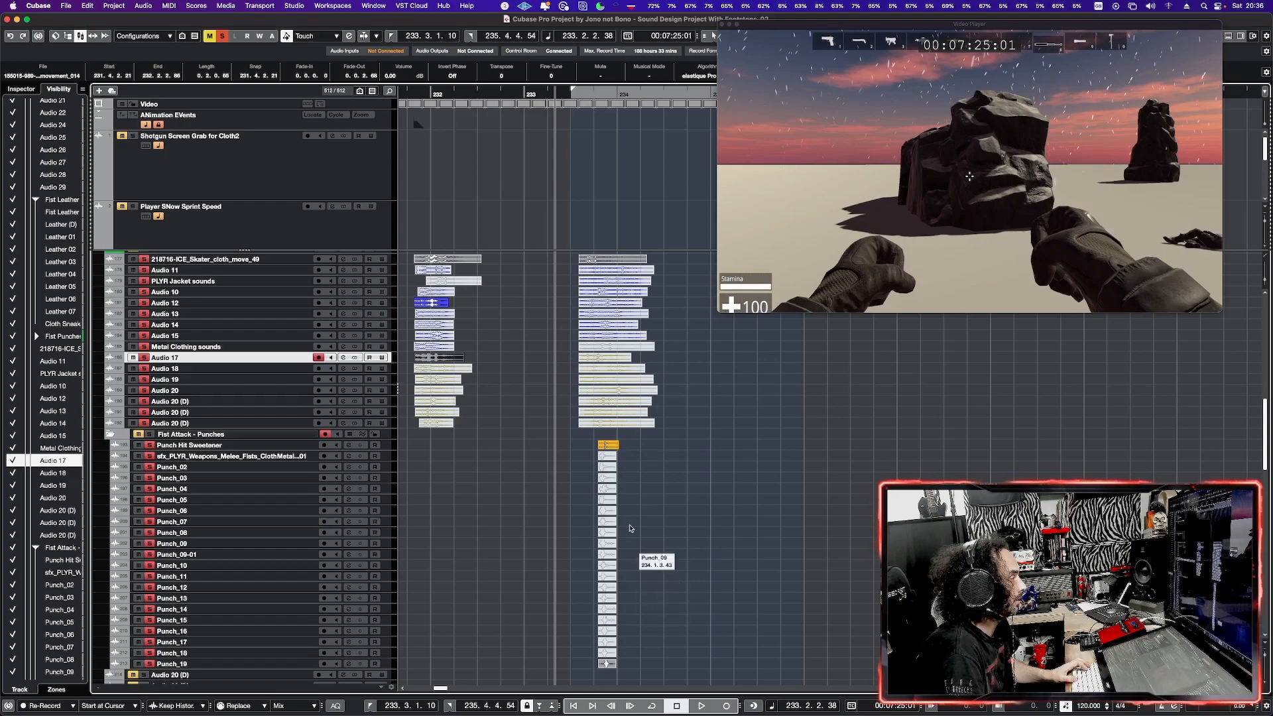
{"action": "key", "text": "space"}
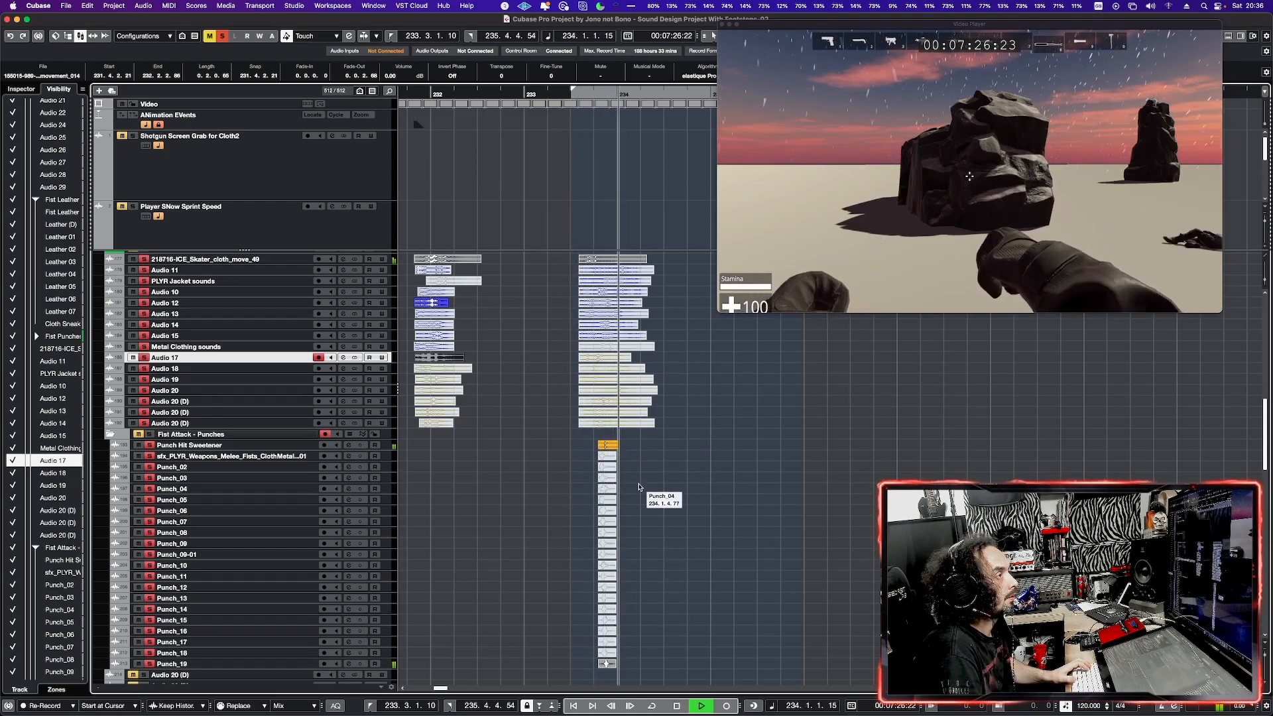
{"action": "key", "text": "space"}
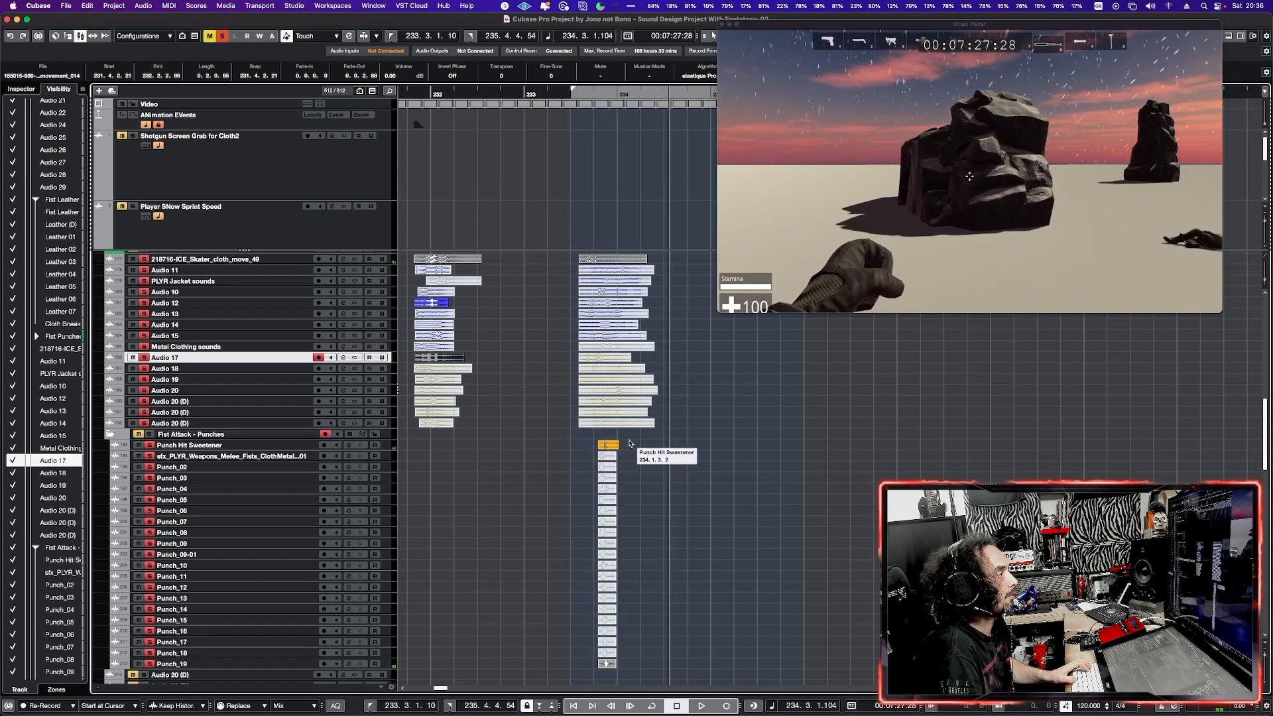
{"action": "left_click", "coordinate": [633, 445]}
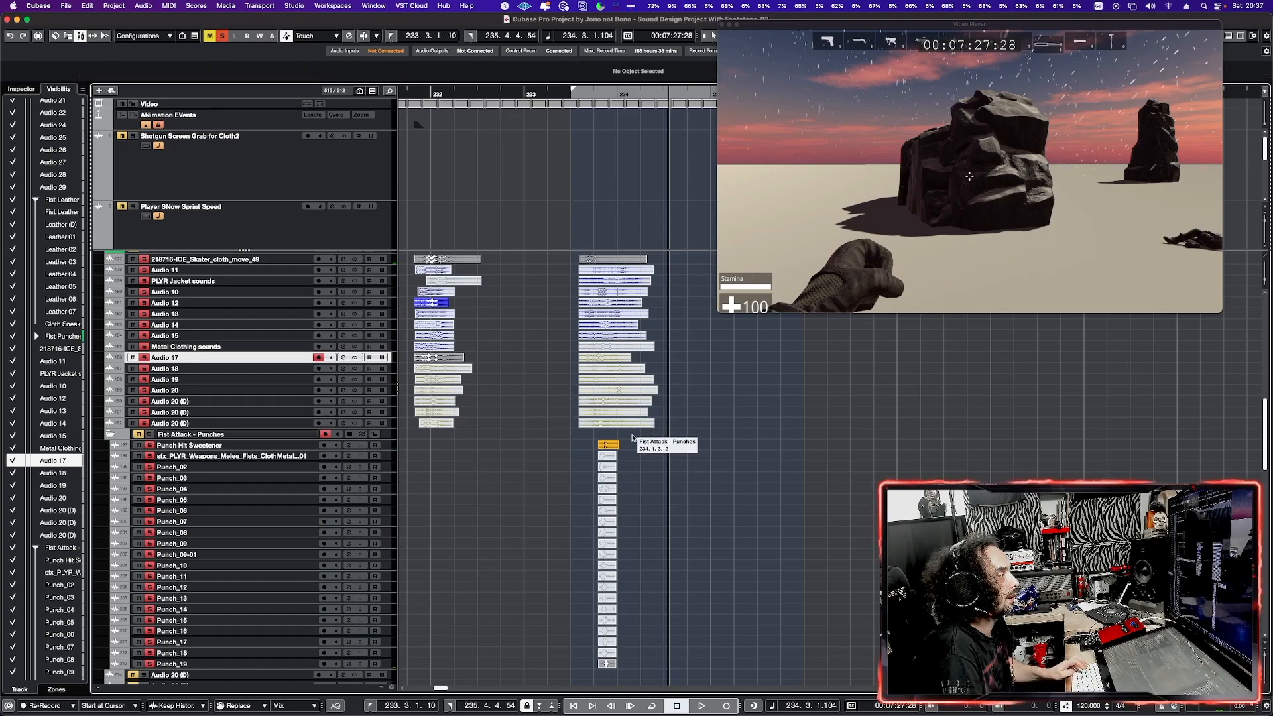
{"action": "key", "text": "space"}
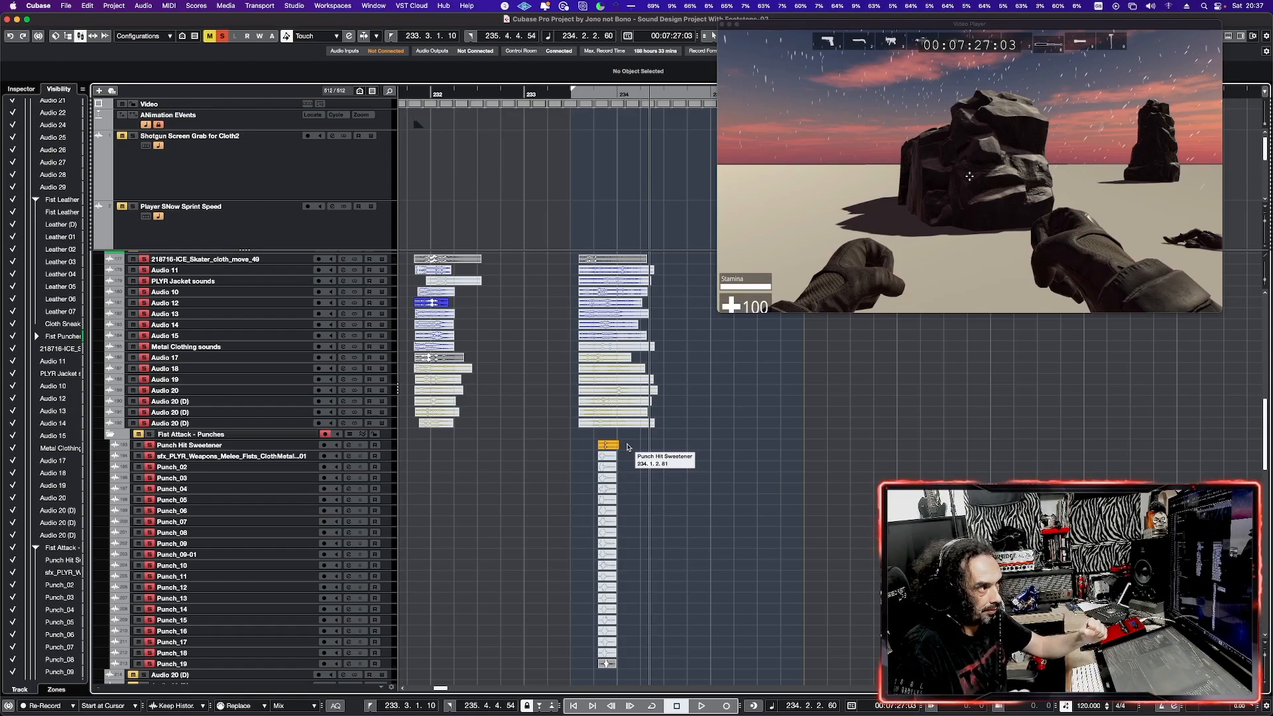
{"action": "key", "text": "space"}
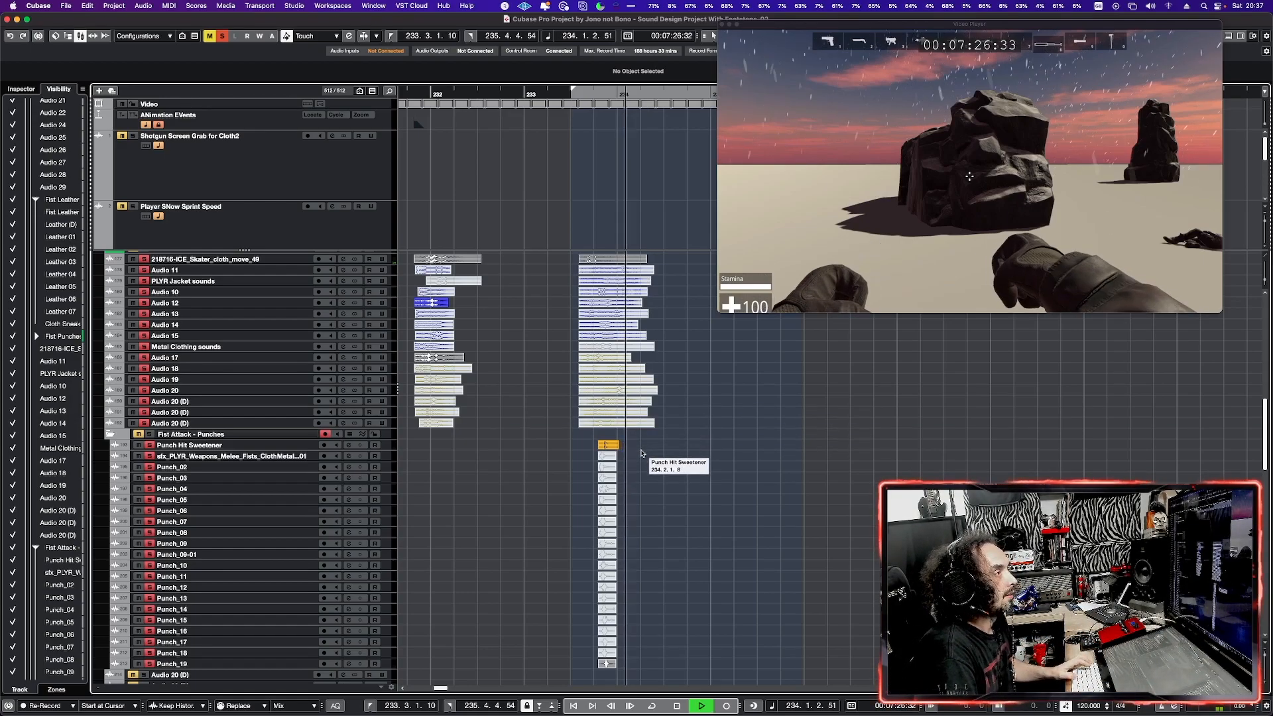
{"action": "key", "text": "space"}
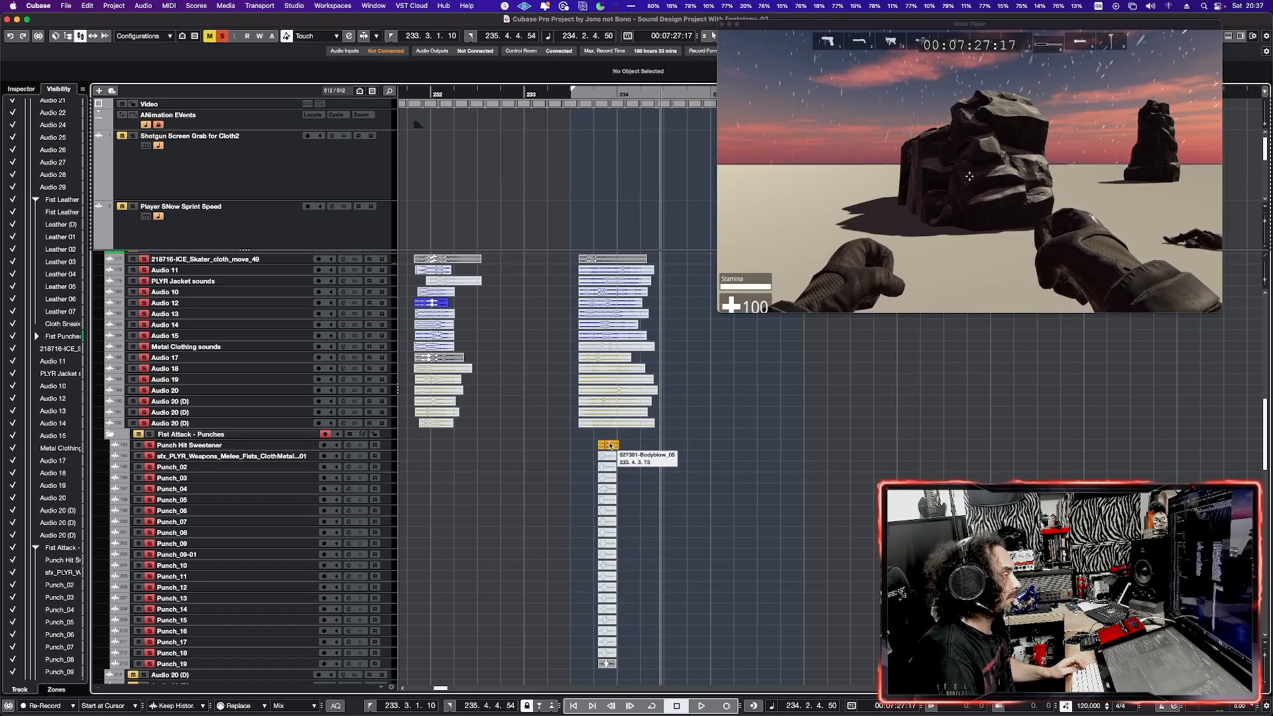
- Audition the punch near bar 234 with the Fist Leather Pullback layers, and mute the clip there on the 218716-ICE_Skater_cloth_move_49 track
{"action": "scroll", "coordinate": [606, 437], "scroll_direction": "up", "scroll_amount": 6}
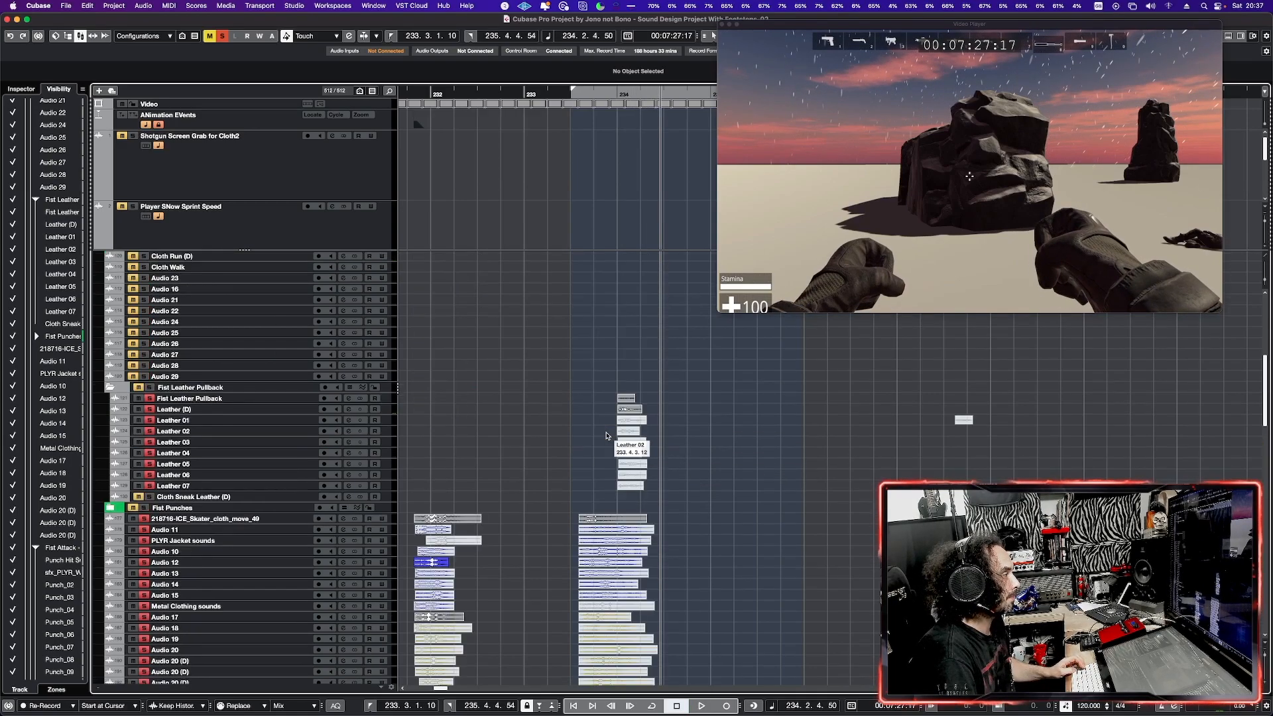
{"action": "left_click", "coordinate": [602, 519]}
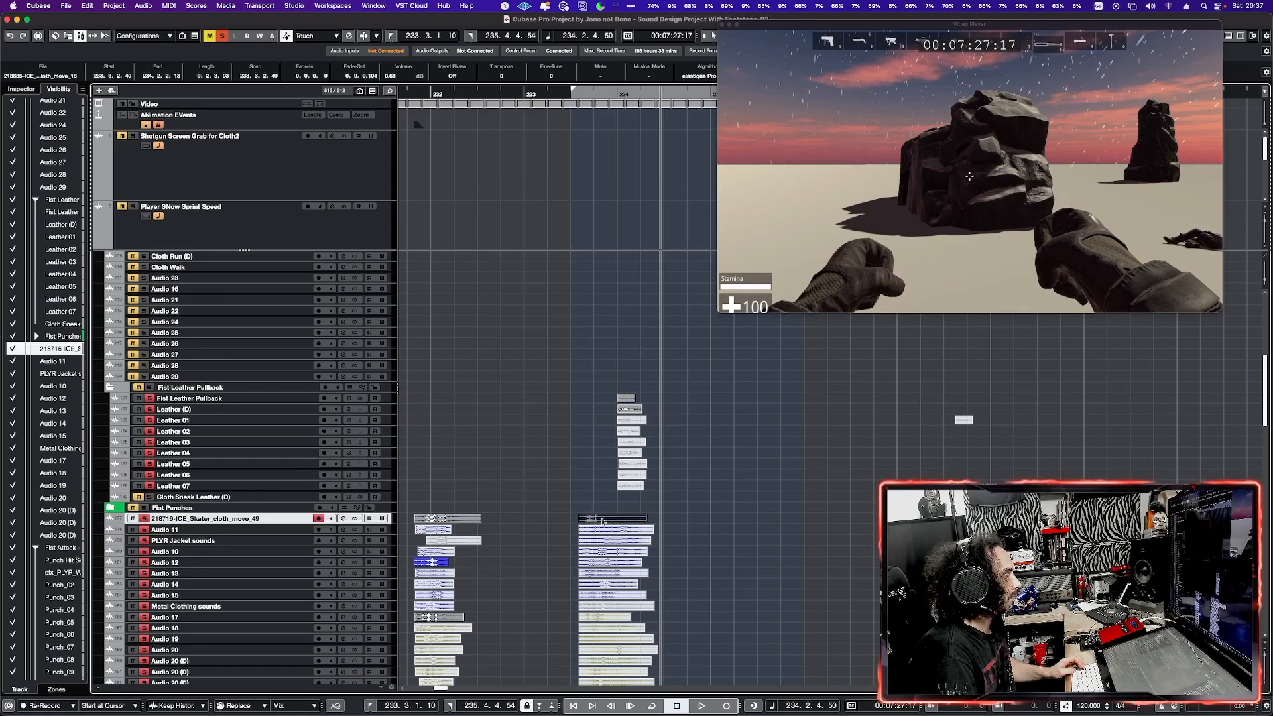
{"action": "key", "text": "shift+m"}
{"action": "key", "text": "shift+u"}
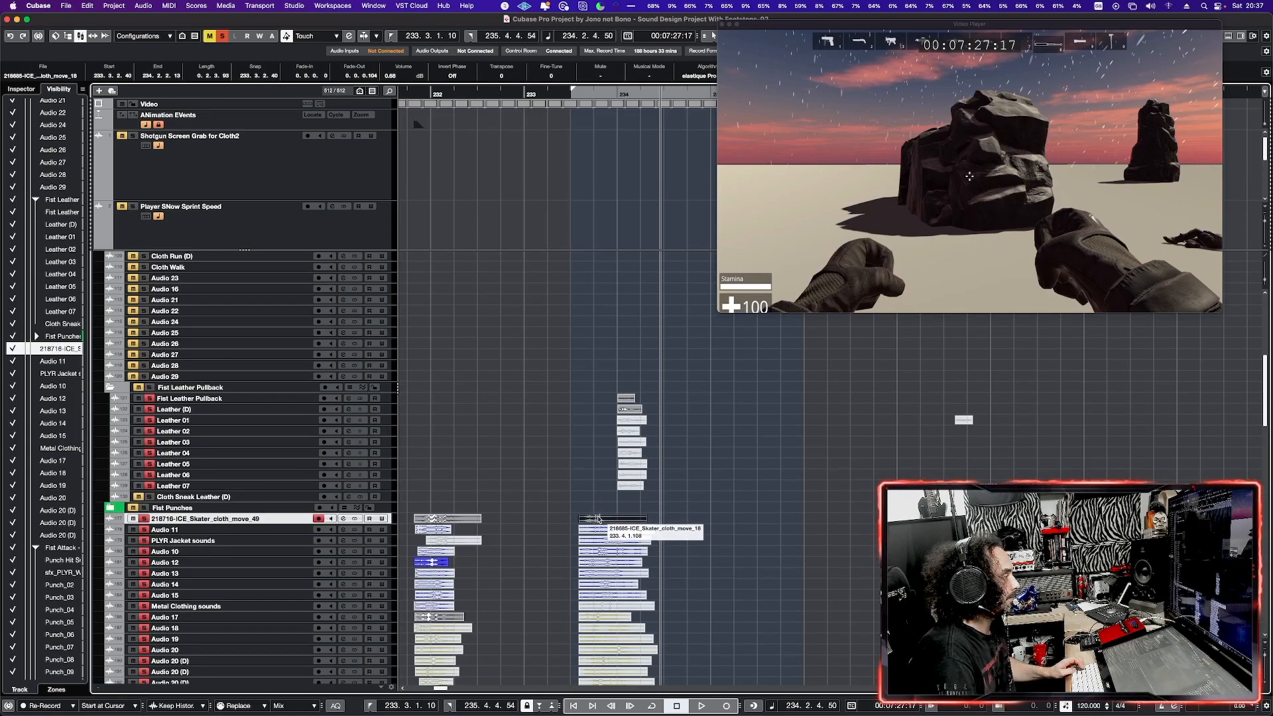
{"action": "key", "text": "space"}
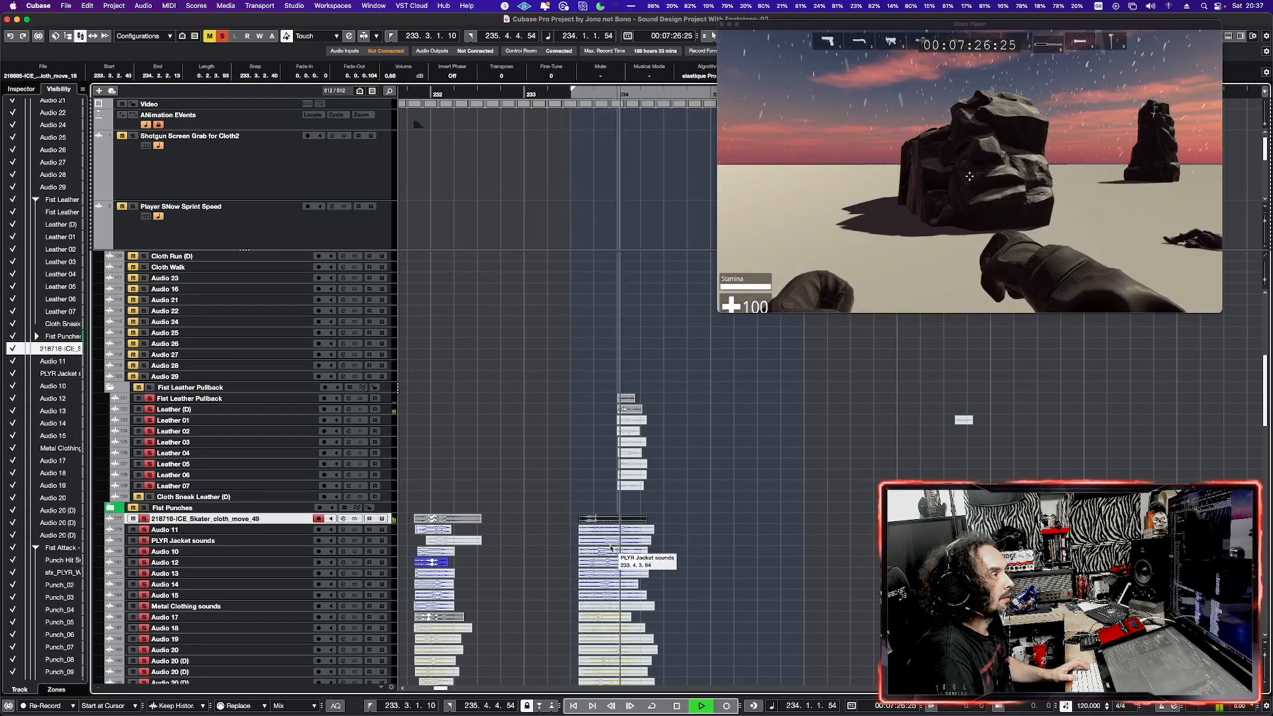
{"action": "key", "text": "space"}
{"action": "key", "text": "space"}
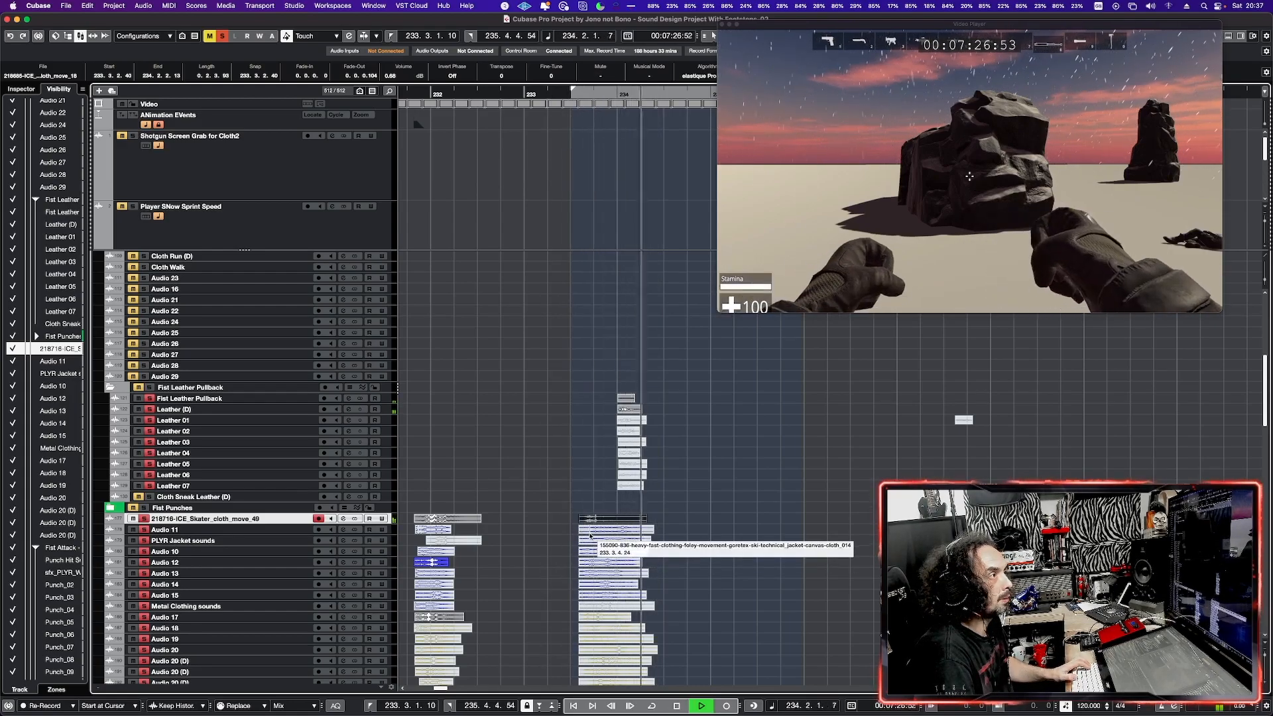
{"action": "key", "text": "space"}
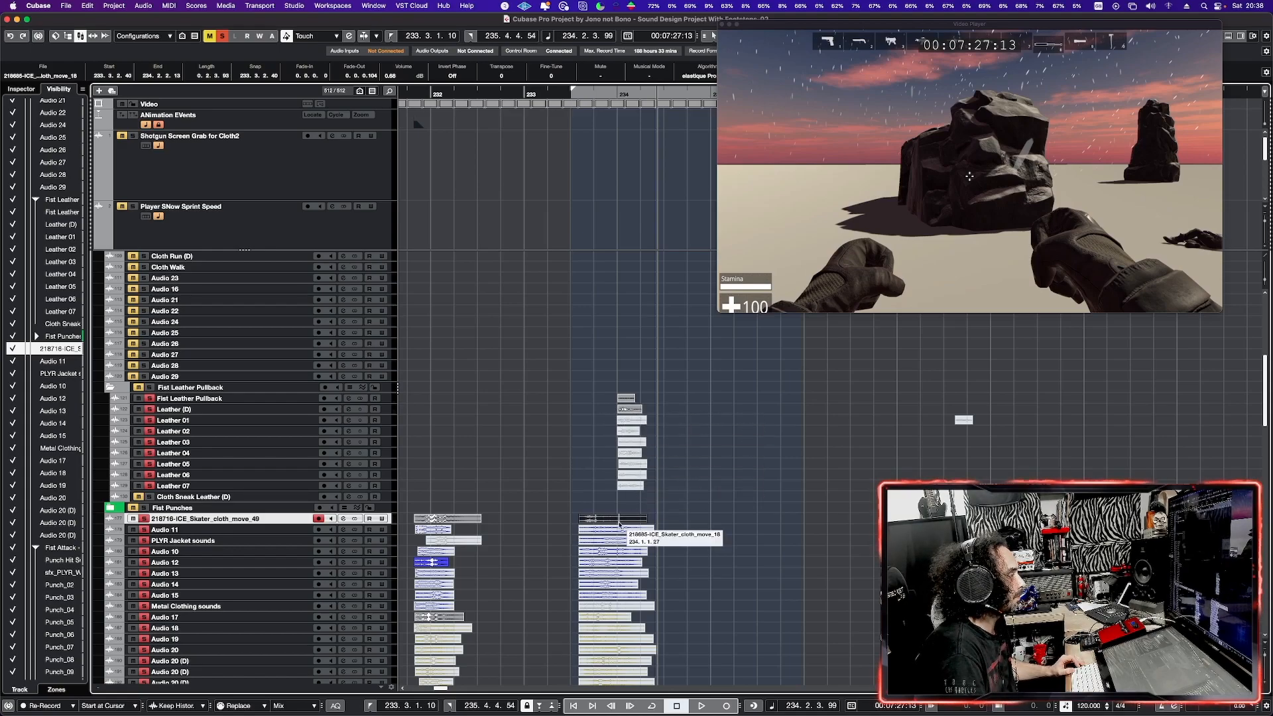
{"action": "scroll", "coordinate": [619, 525], "scroll_direction": "down", "scroll_amount": 5}
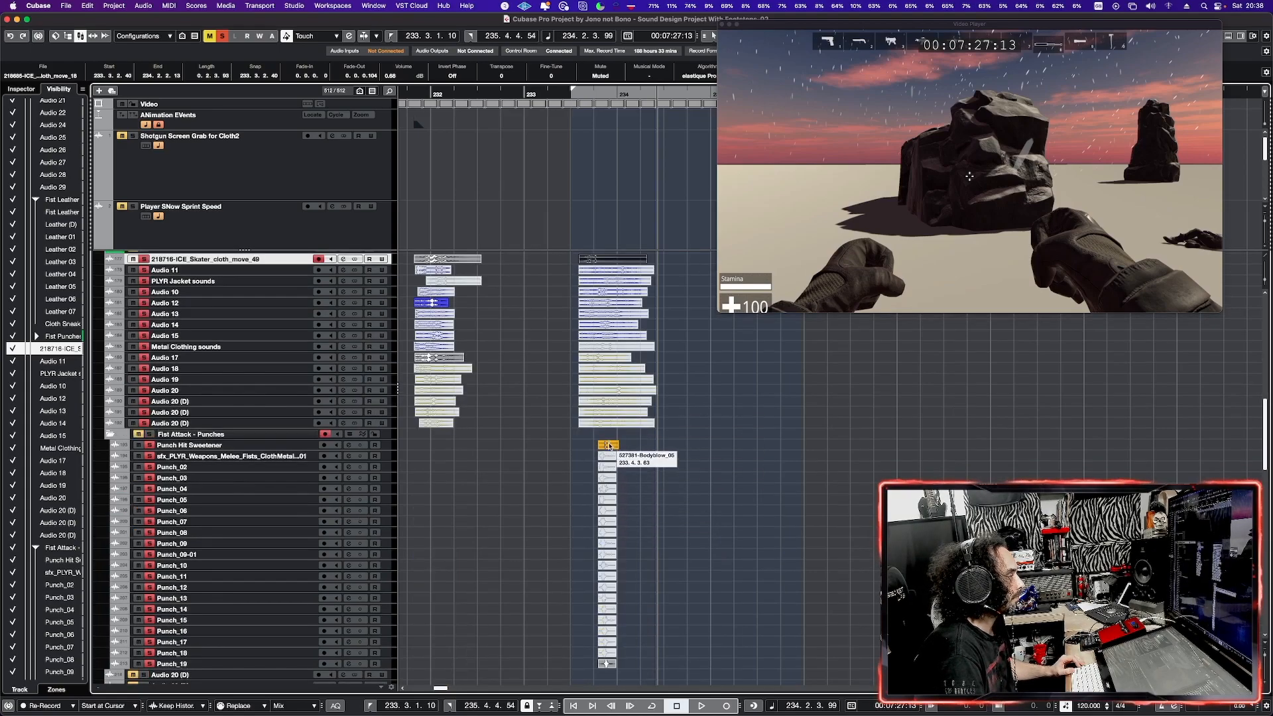
- Mute the Punch Hit Sweetener and Punch_19 clips near bar 234, and play the punch with the Fist Leather Pullback layers
{"action": "left_click", "coordinate": [607, 444]}
{"action": "left_click", "coordinate": [607, 663]}
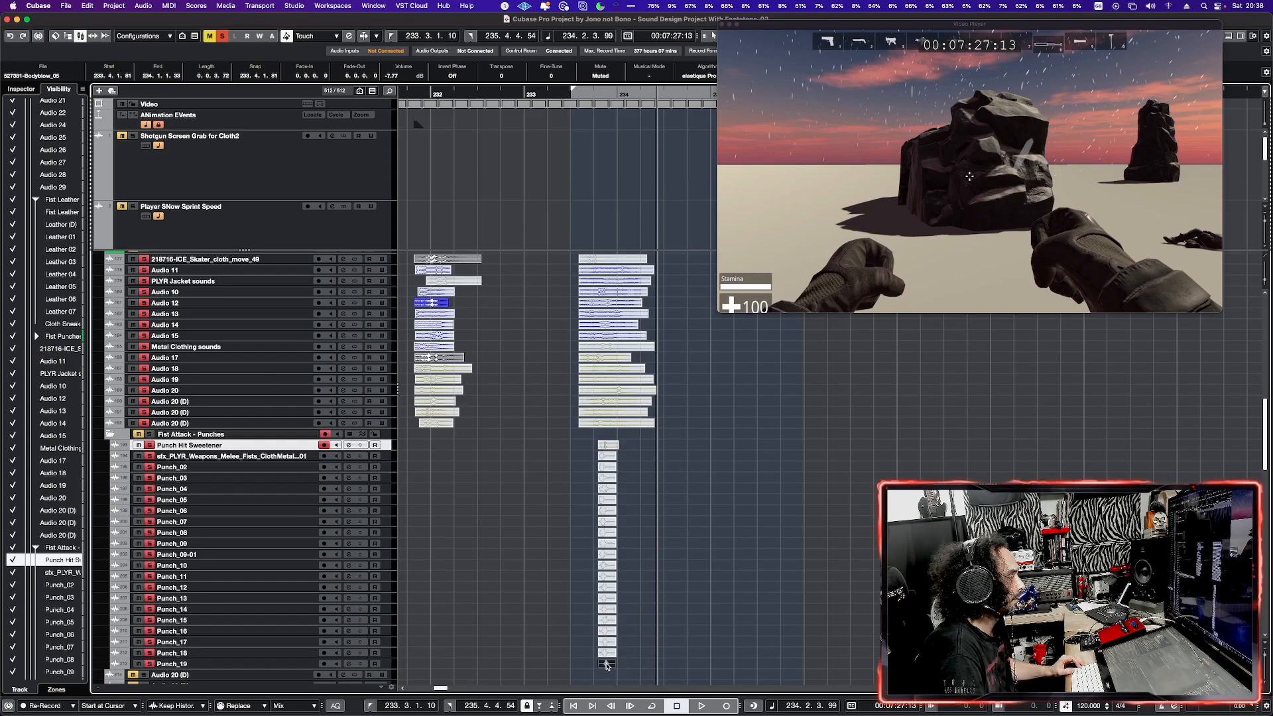
{"action": "scroll", "coordinate": [621, 464], "scroll_direction": "up", "scroll_amount": 8}
{"action": "key", "text": "KP_1"}
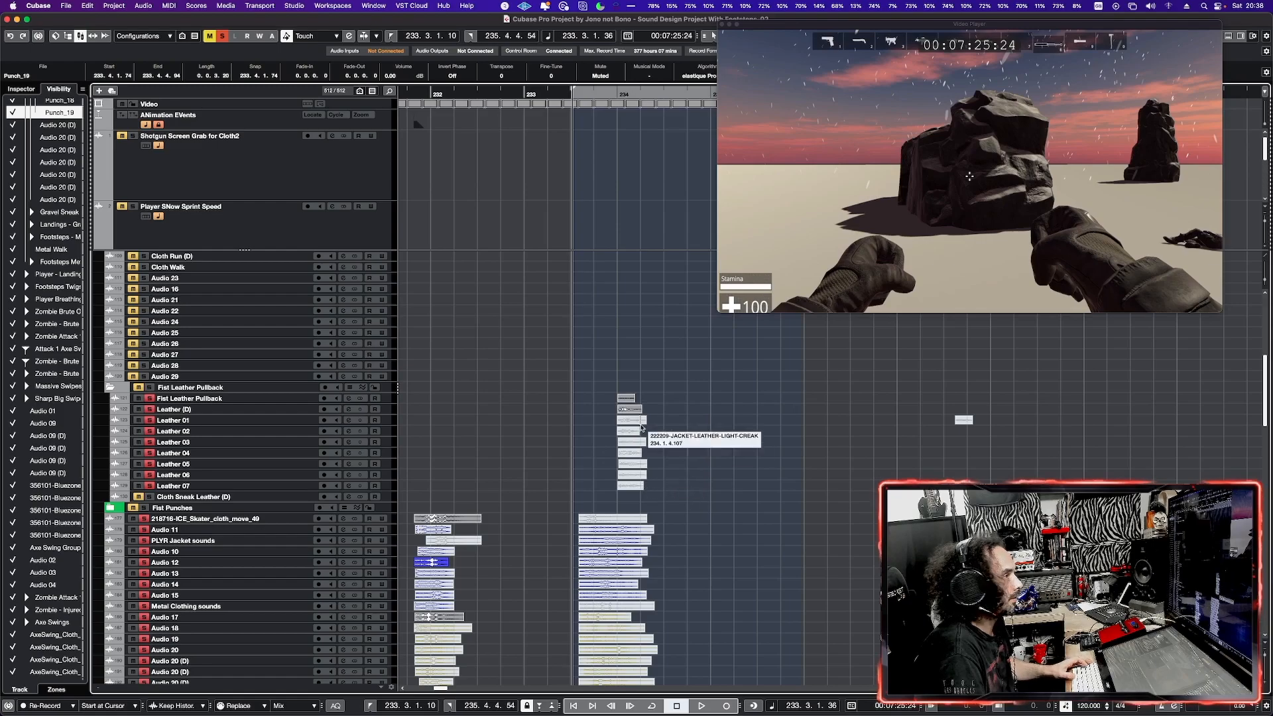
{"action": "key", "text": "space"}
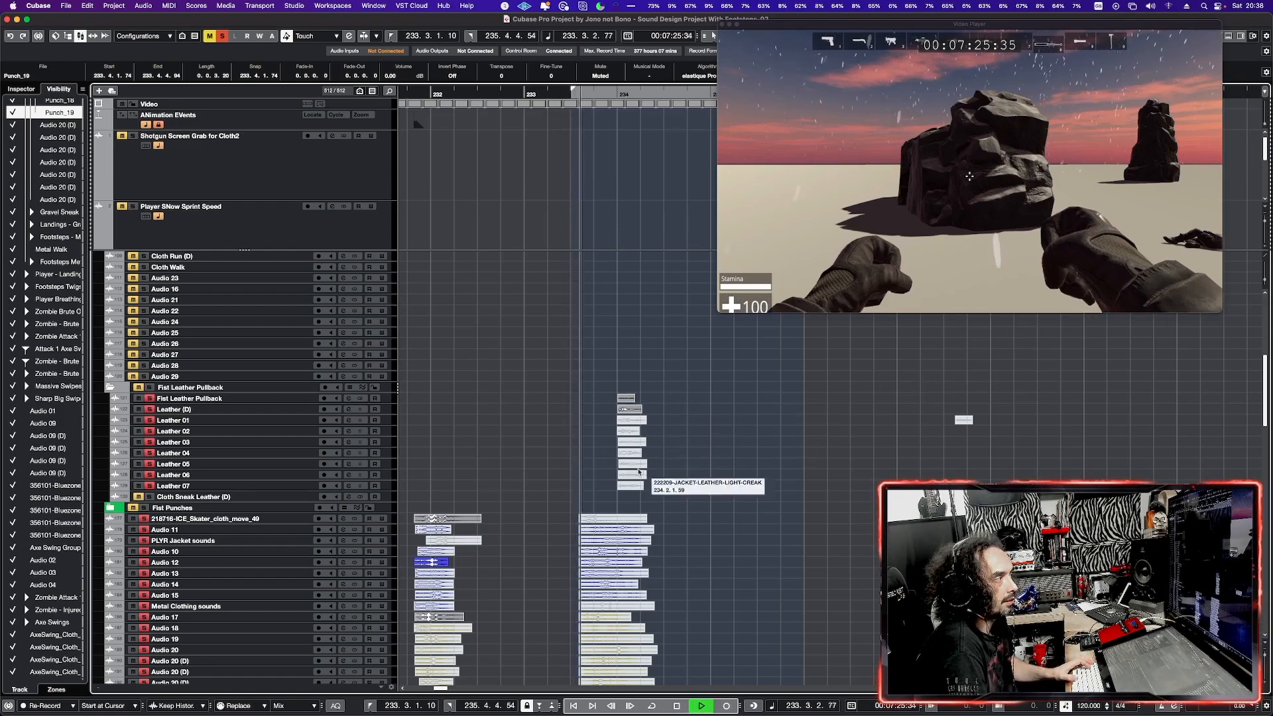
{"action": "key", "text": "KP_1"}
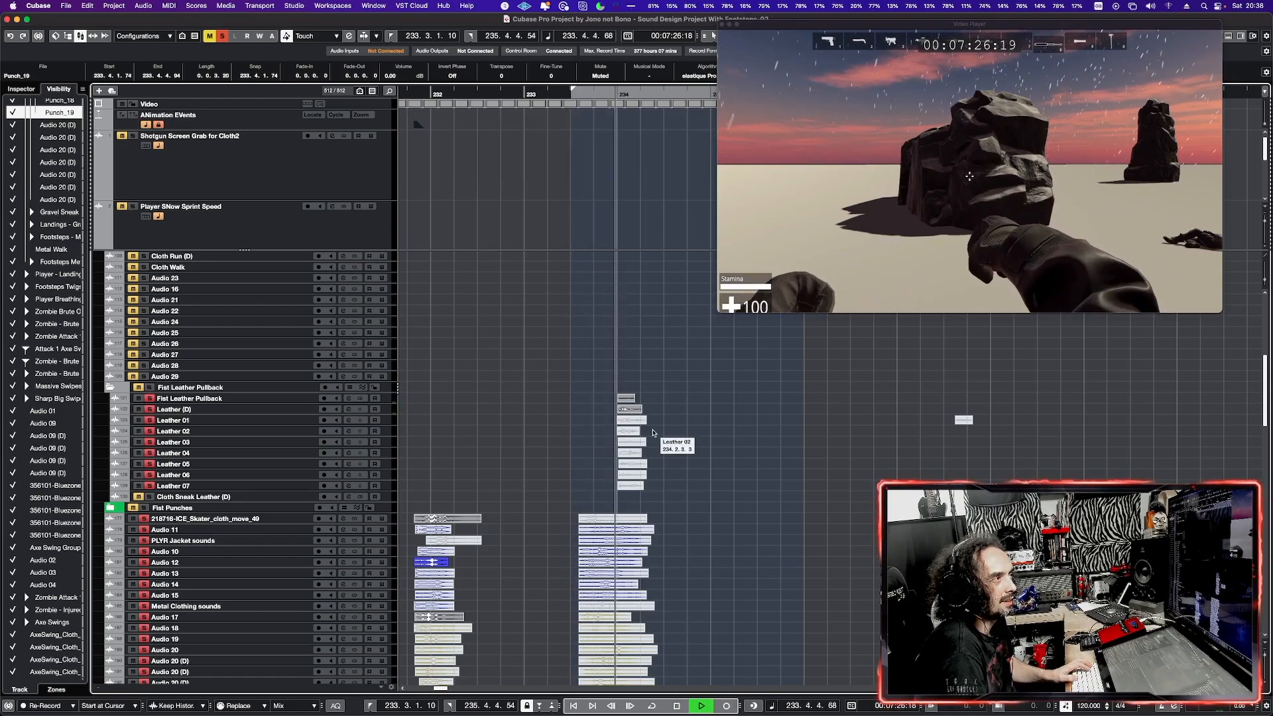
{"action": "key", "text": "space"}
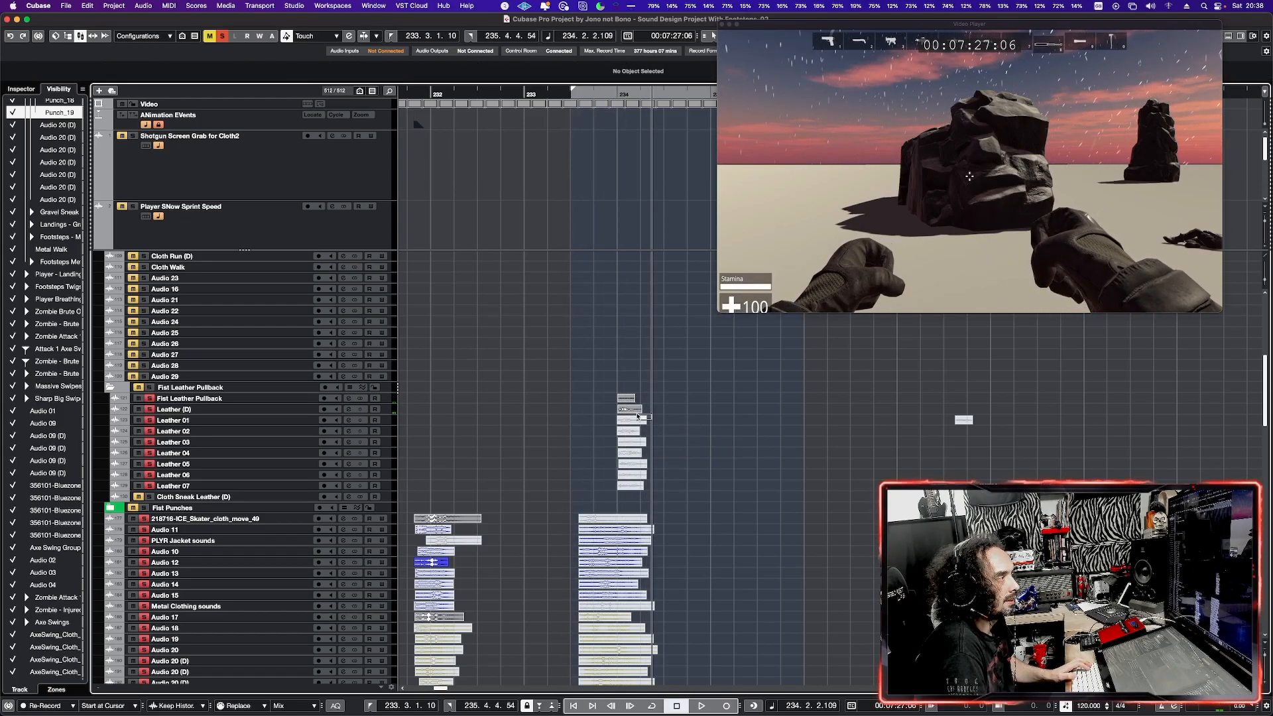
- Swap the Leather (D) clip near bar 234 for Leather 01 and then Leather 02, playing the punch with each
{"action": "left_click_drag", "start_coordinate": [653, 423], "coordinate": [630, 406]}
{"action": "key", "text": "space"}
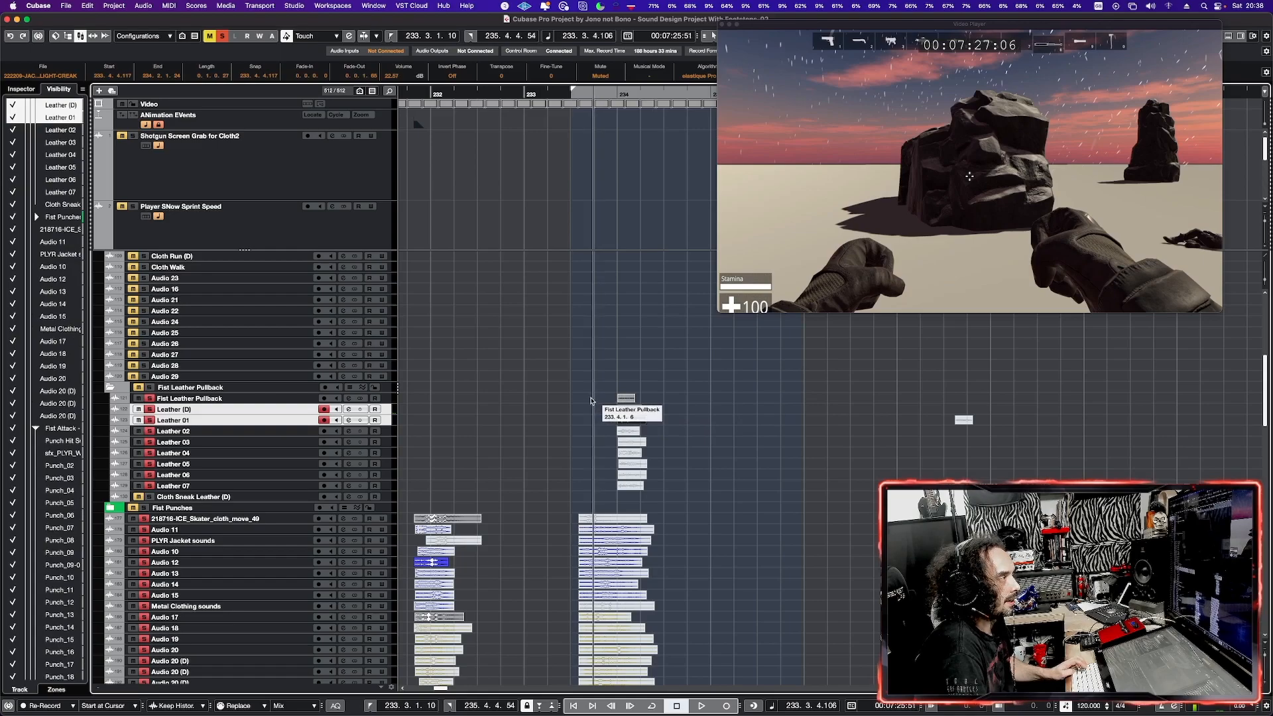
{"action": "key", "text": "space"}
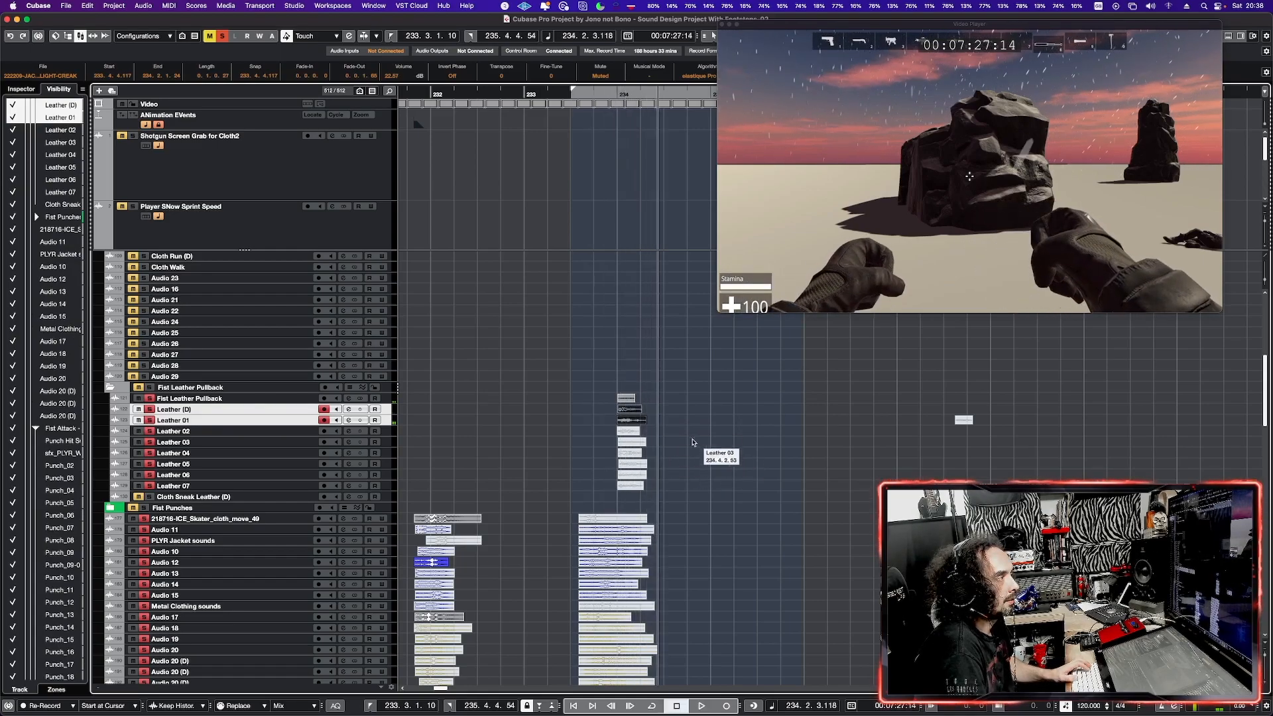
{"action": "left_click_drag", "start_coordinate": [663, 439], "coordinate": [638, 424]}
{"action": "key", "text": "space"}
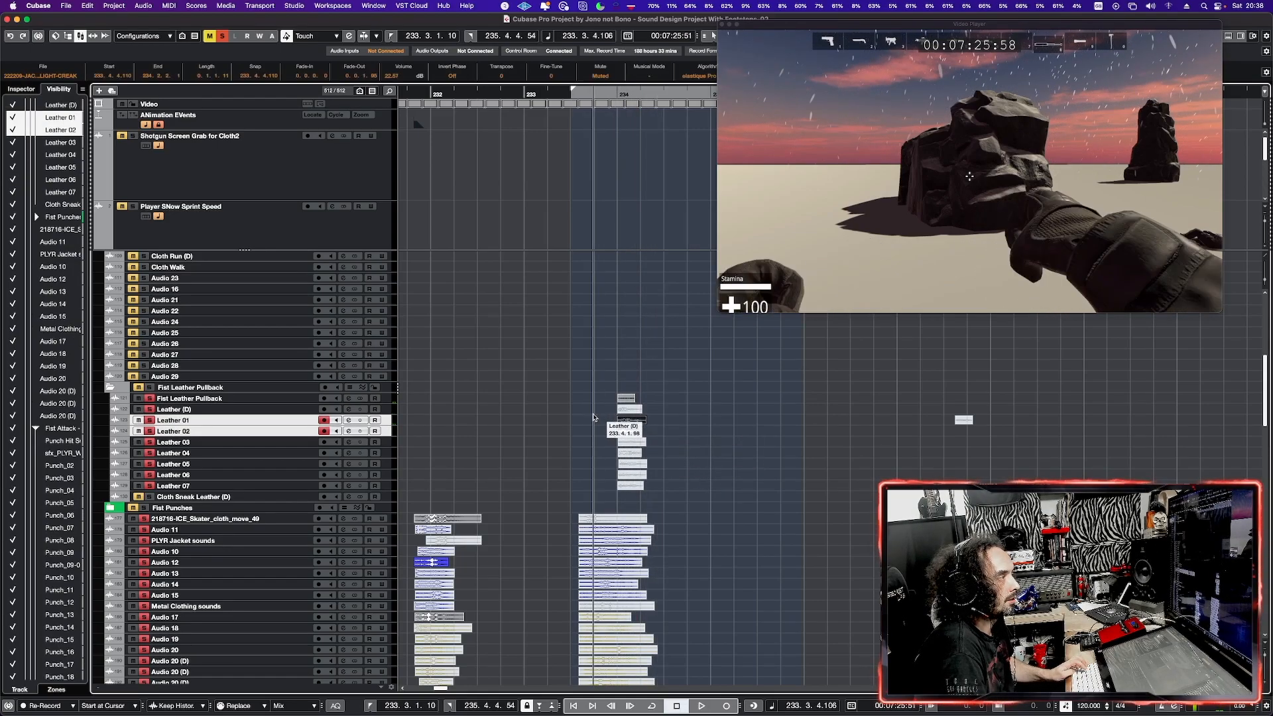
{"action": "key", "text": "space"}
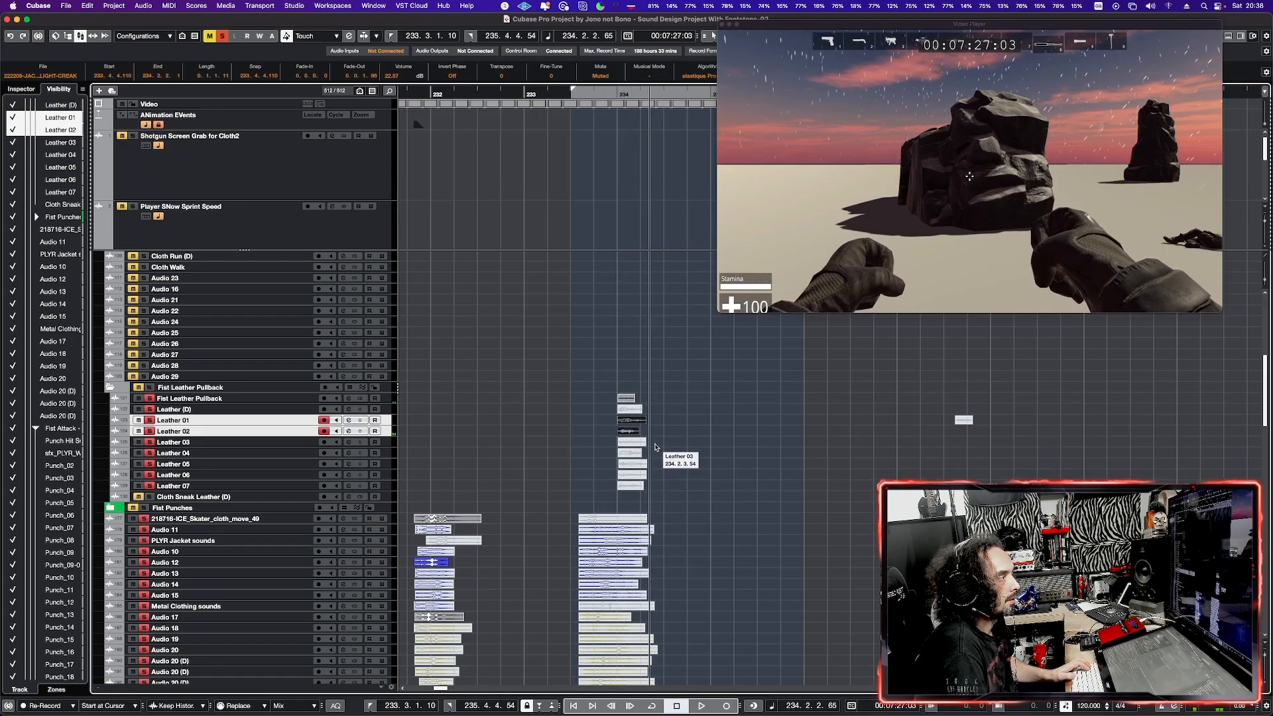
- Audition Leather 03, Leather 04 and Leather 05 in turn near bar 234, swapping out the preceding leather clip each time
{"action": "left_click_drag", "start_coordinate": [631, 420], "coordinate": [631, 431]}
{"action": "key", "text": "space"}
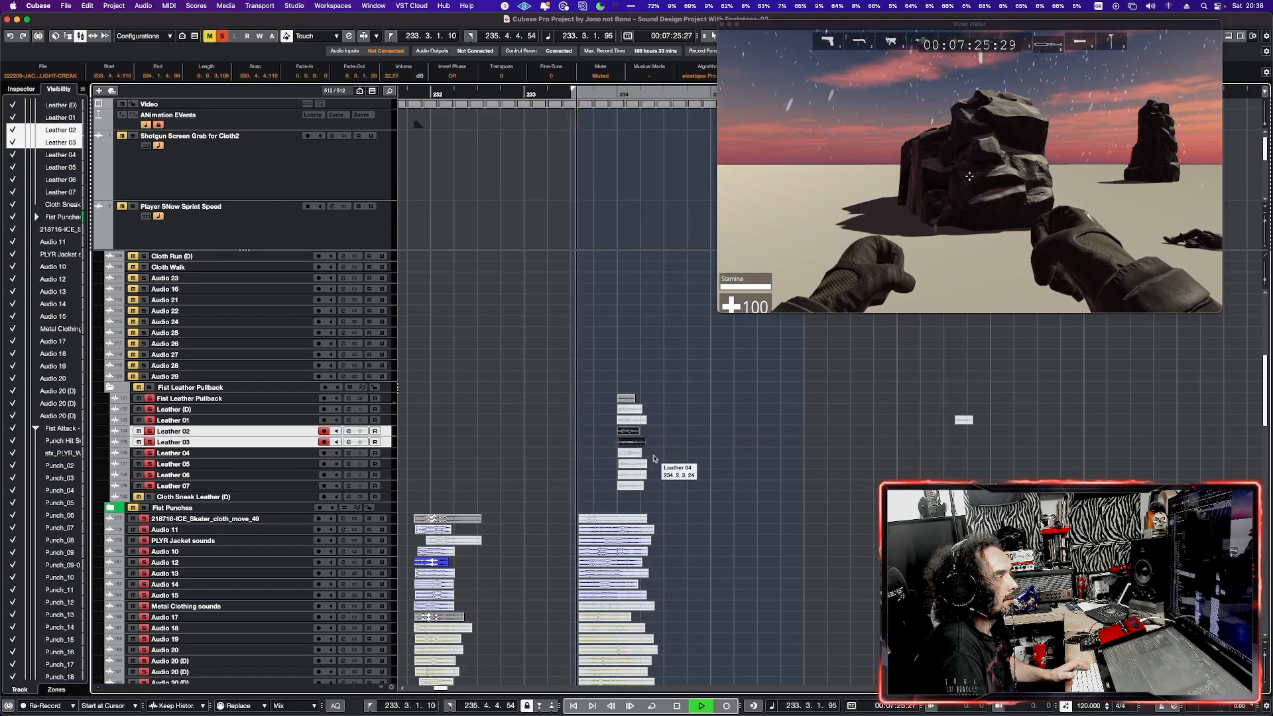
{"action": "key", "text": "space"}
{"action": "left_click_drag", "start_coordinate": [626, 442], "coordinate": [616, 454]}
{"action": "key", "text": "space"}
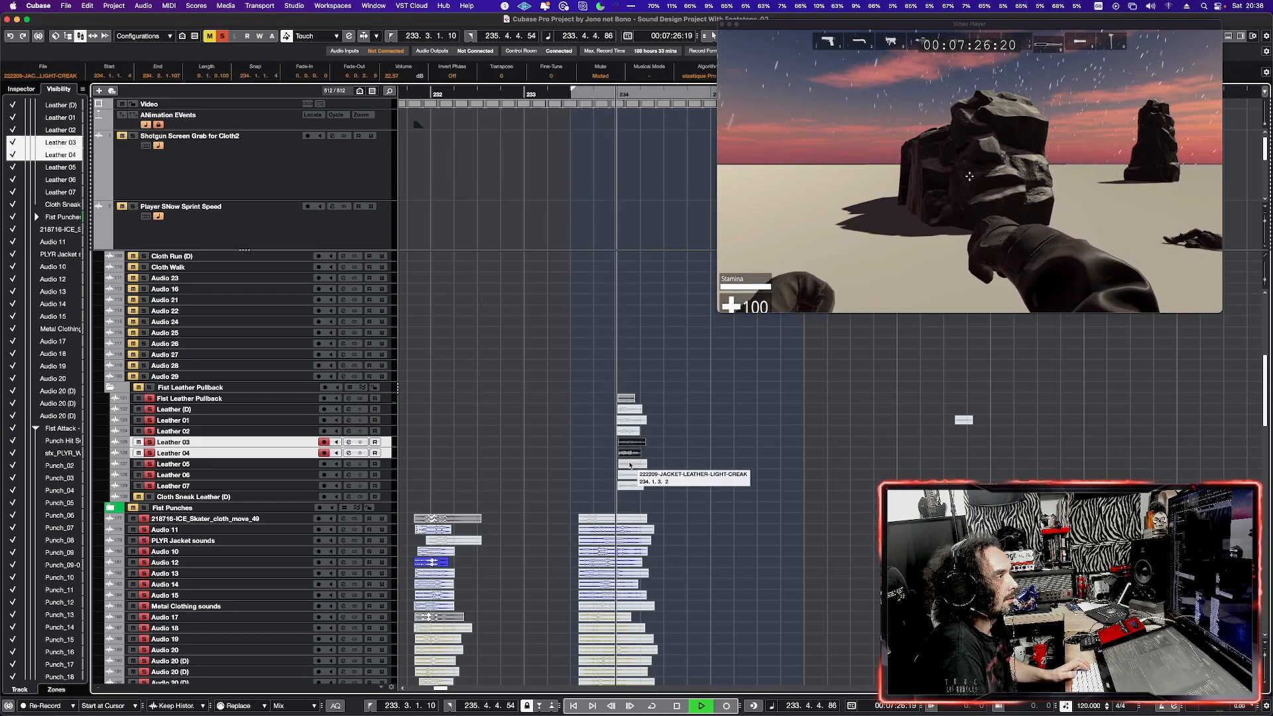
{"action": "key", "text": "space"}
{"action": "left_click_drag", "start_coordinate": [656, 466], "coordinate": [633, 456]}
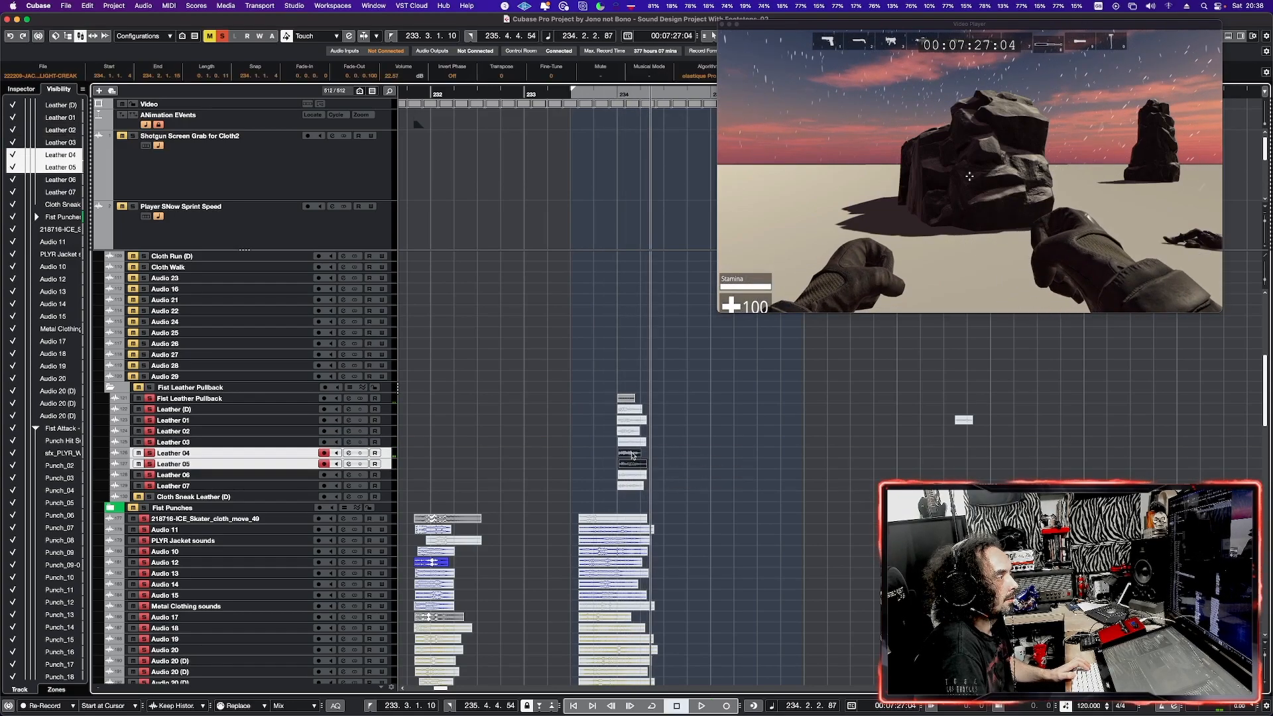
{"action": "key", "text": "space"}
{"action": "key", "text": "space"}
- Swap Leather 05 for Leather 06 near bar 234, and switch back to the Leather (D) clip
{"action": "left_click_drag", "start_coordinate": [654, 482], "coordinate": [633, 460]}
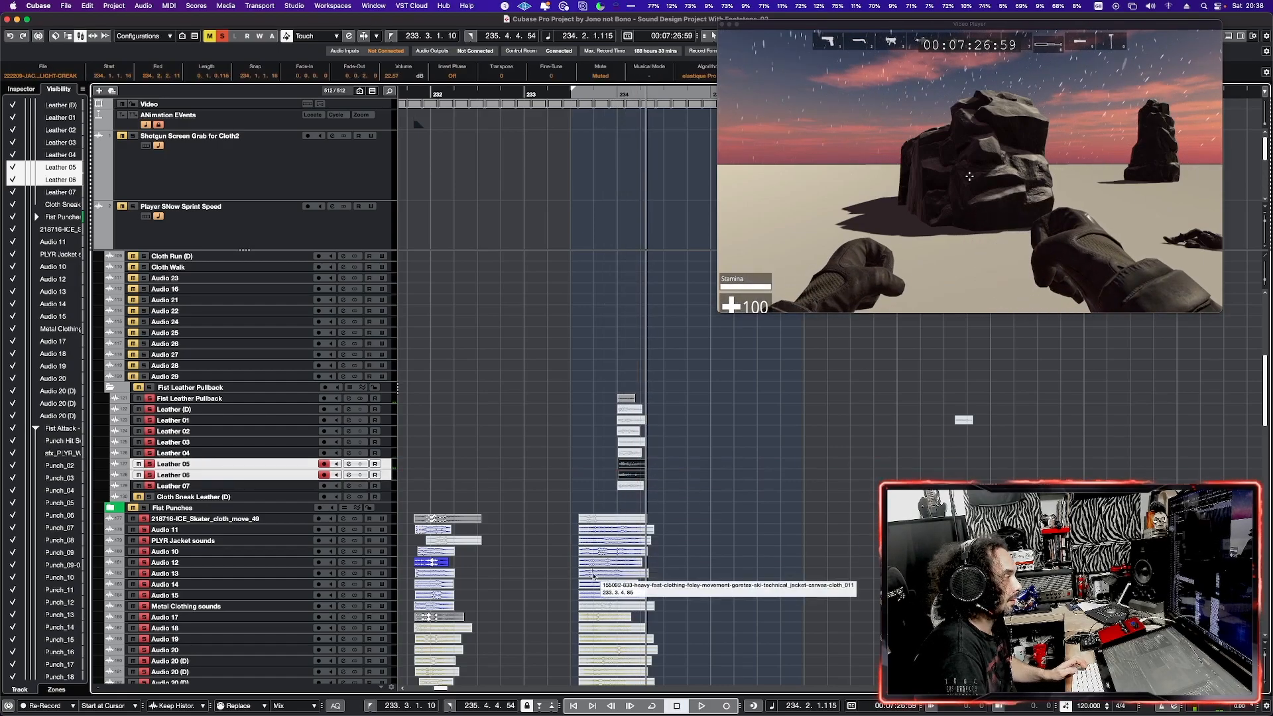
{"action": "left_click_drag", "start_coordinate": [615, 456], "coordinate": [620, 460]}
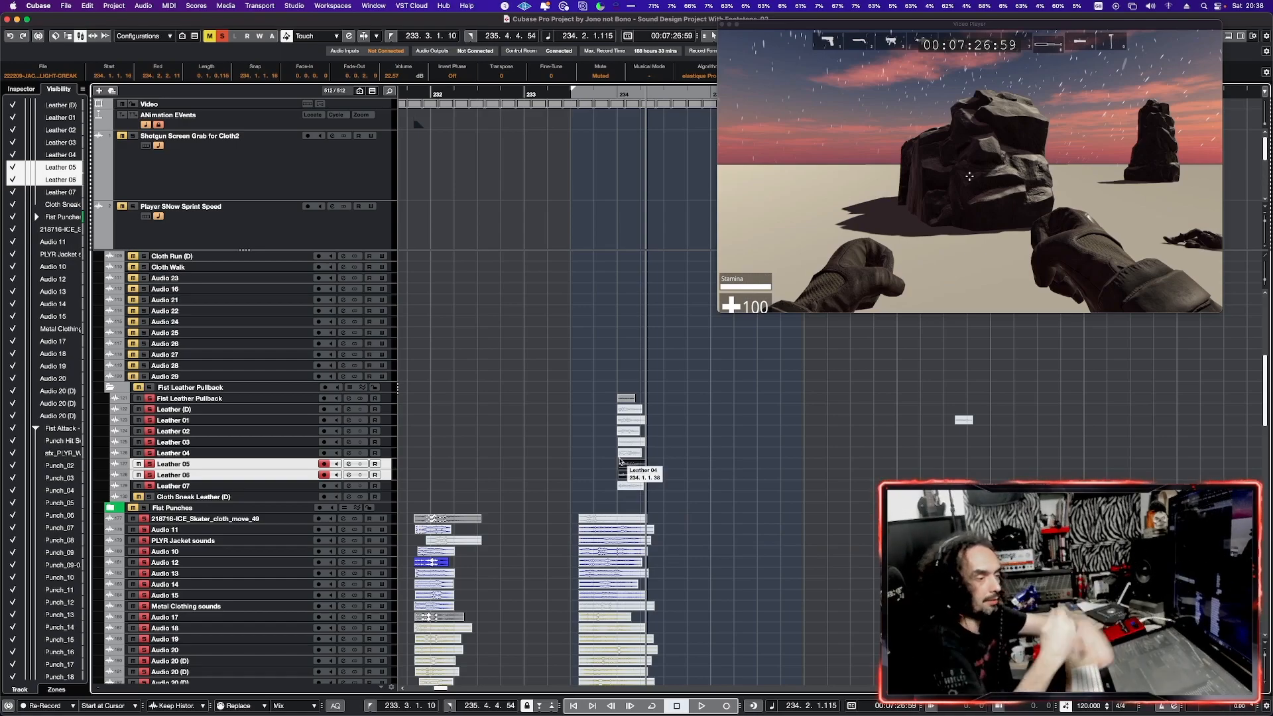
{"action": "left_click_drag", "start_coordinate": [620, 461], "coordinate": [659, 479]}
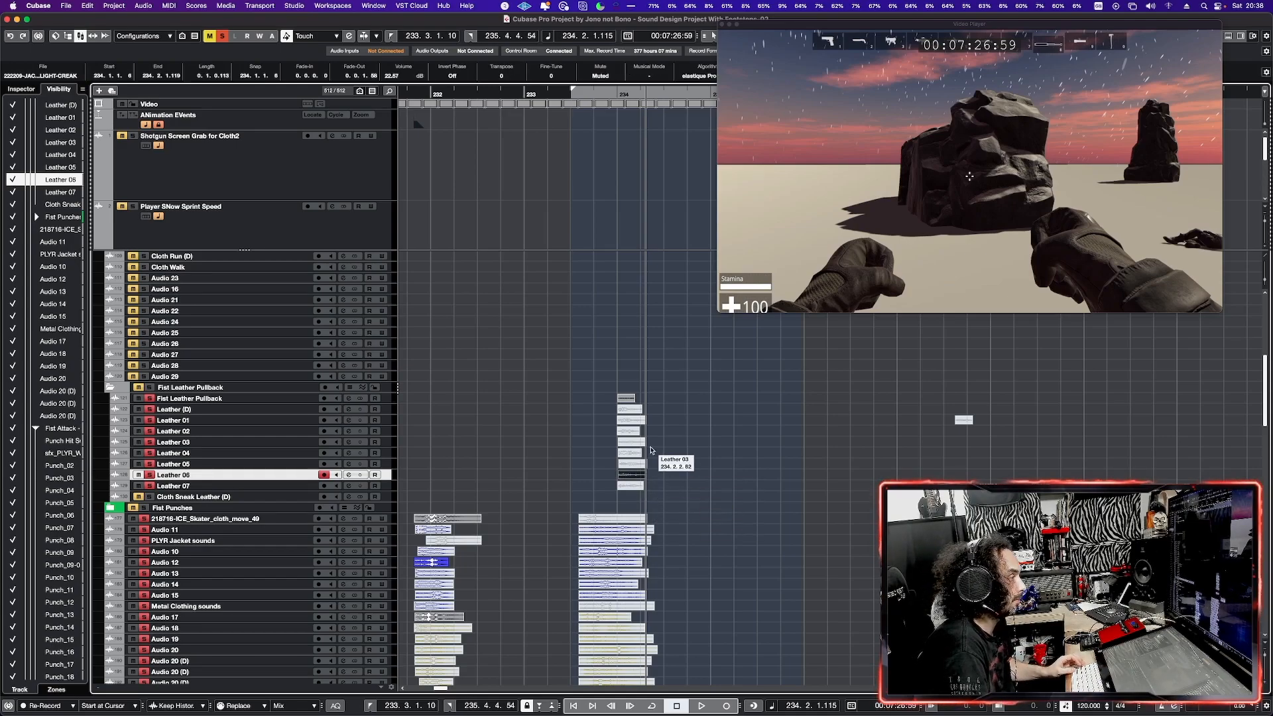
{"action": "left_click", "coordinate": [638, 409]}
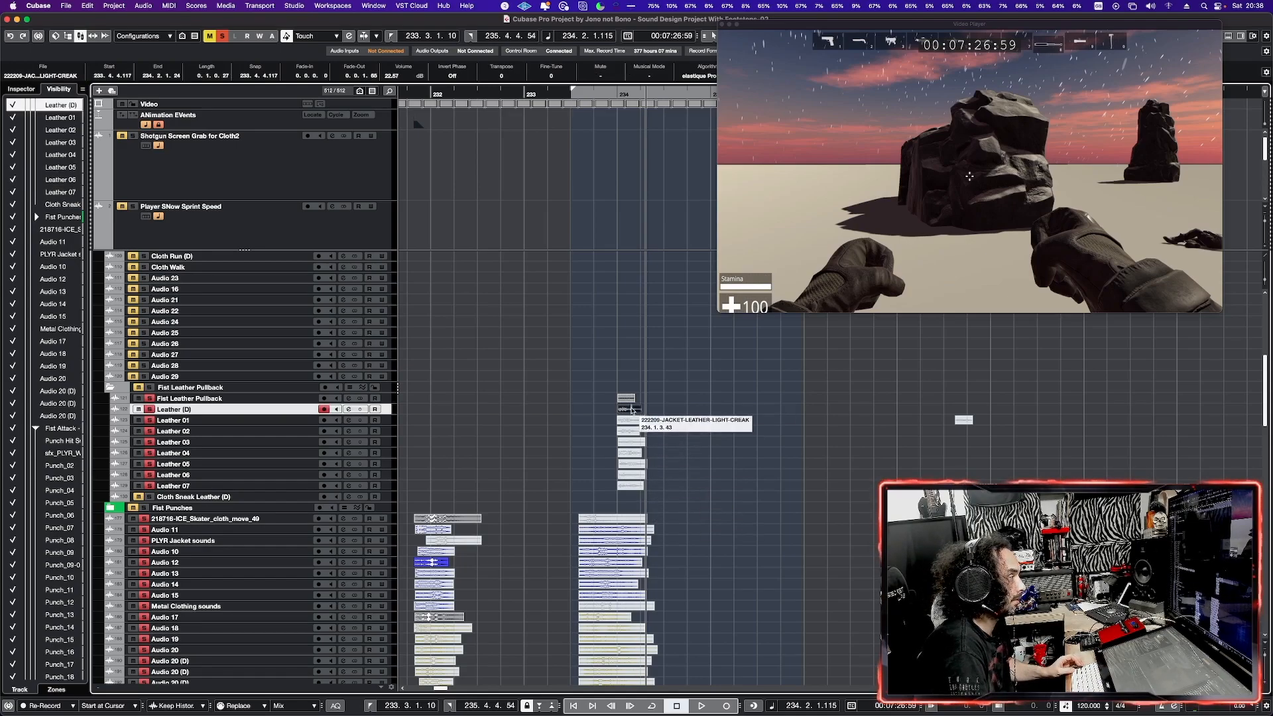
- Mute the Fist Leather Pullback and Leather (D) clips, unmute 218716-ICE_Skater_cloth_move_49 near bar 234, and play the cloth alone
{"action": "left_click", "coordinate": [650, 413]}
{"action": "left_click_drag", "start_coordinate": [624, 401], "coordinate": [621, 399]}
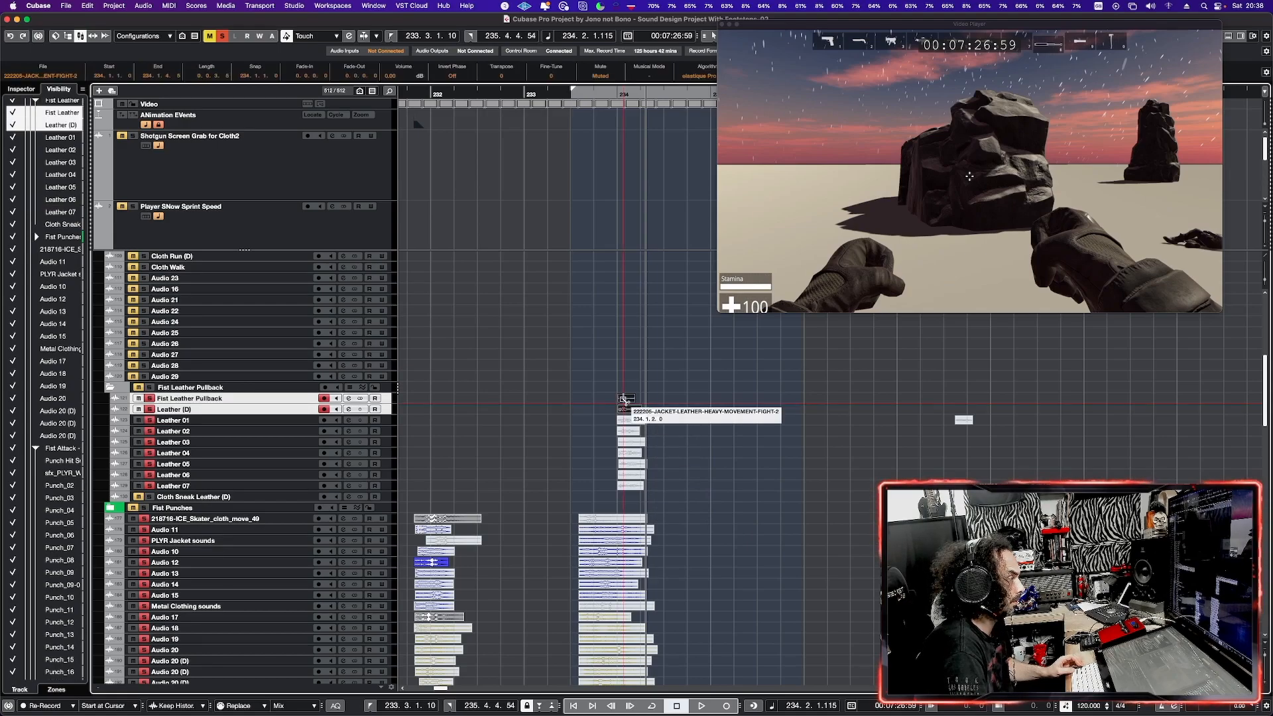
{"action": "left_click", "coordinate": [620, 522]}
{"action": "key", "text": "space"}
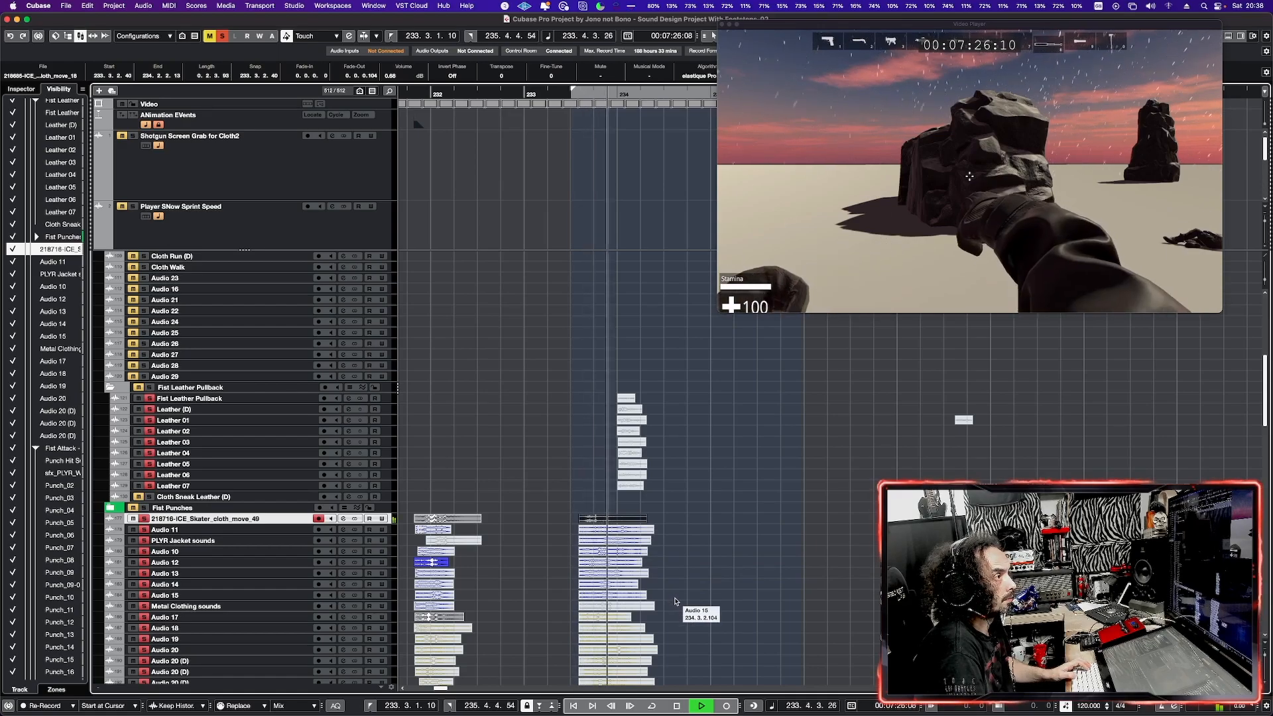
{"action": "key", "text": "space"}
- Replay the section from just before bar 234 to check the lone cloth layer against the punch video
{"action": "key", "text": "space"}
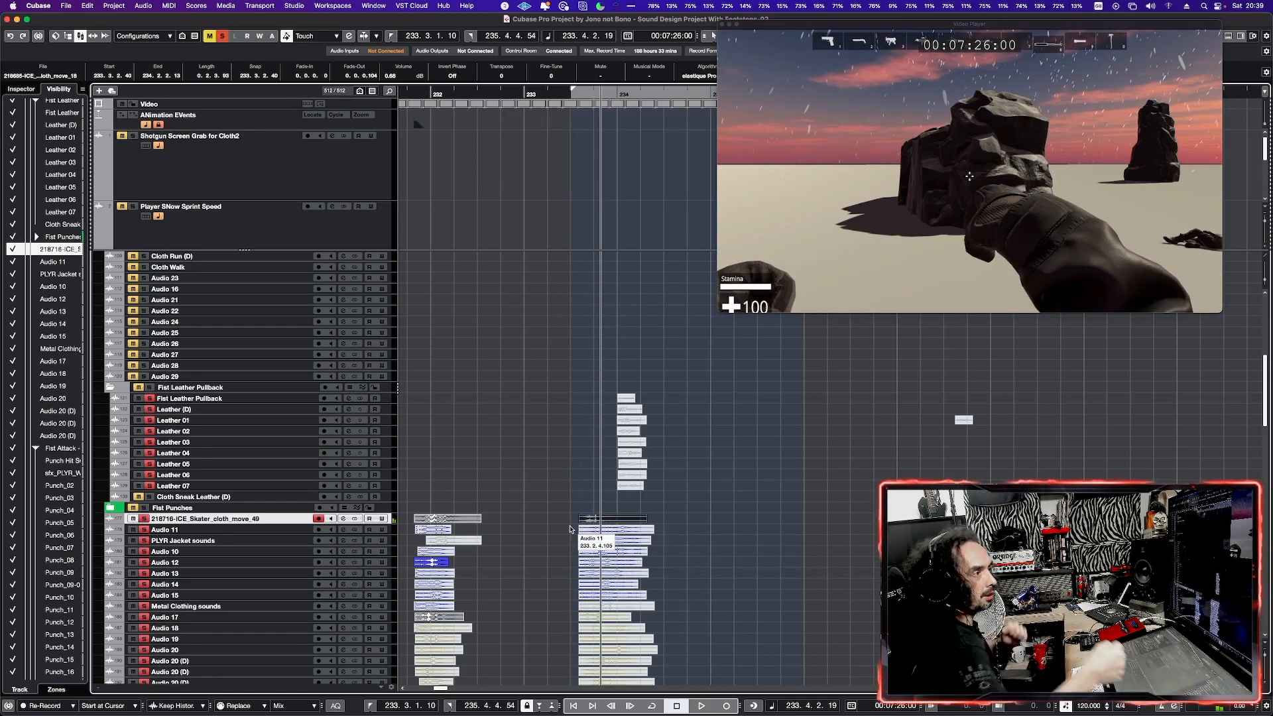
{"action": "key", "text": "space"}
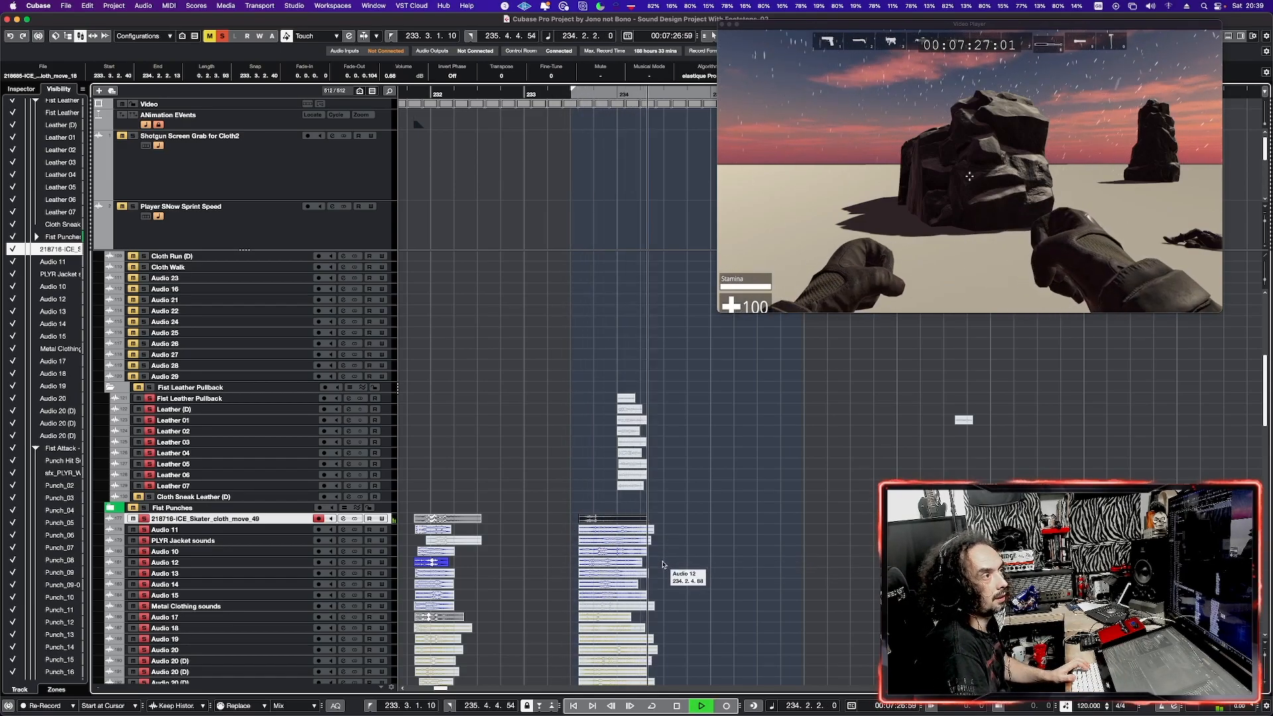
{"action": "key", "text": "space"}
{"action": "key", "text": "space"}
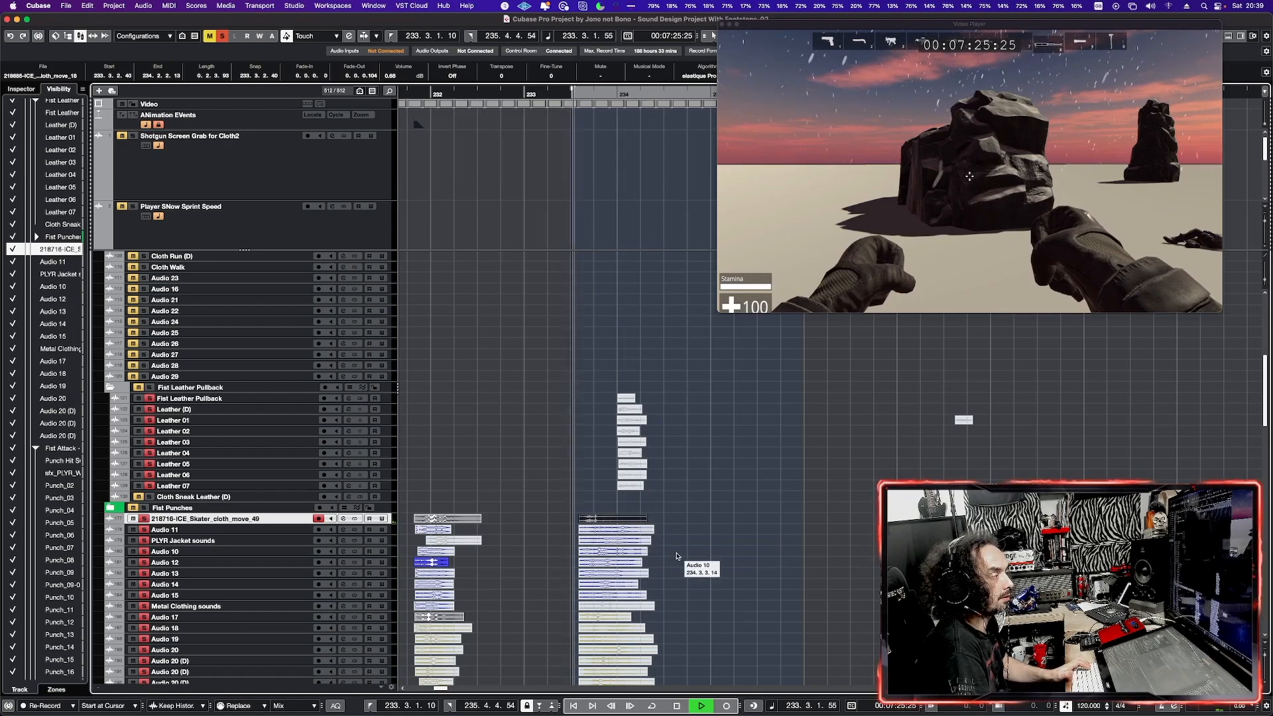
{"action": "key", "text": "space"}
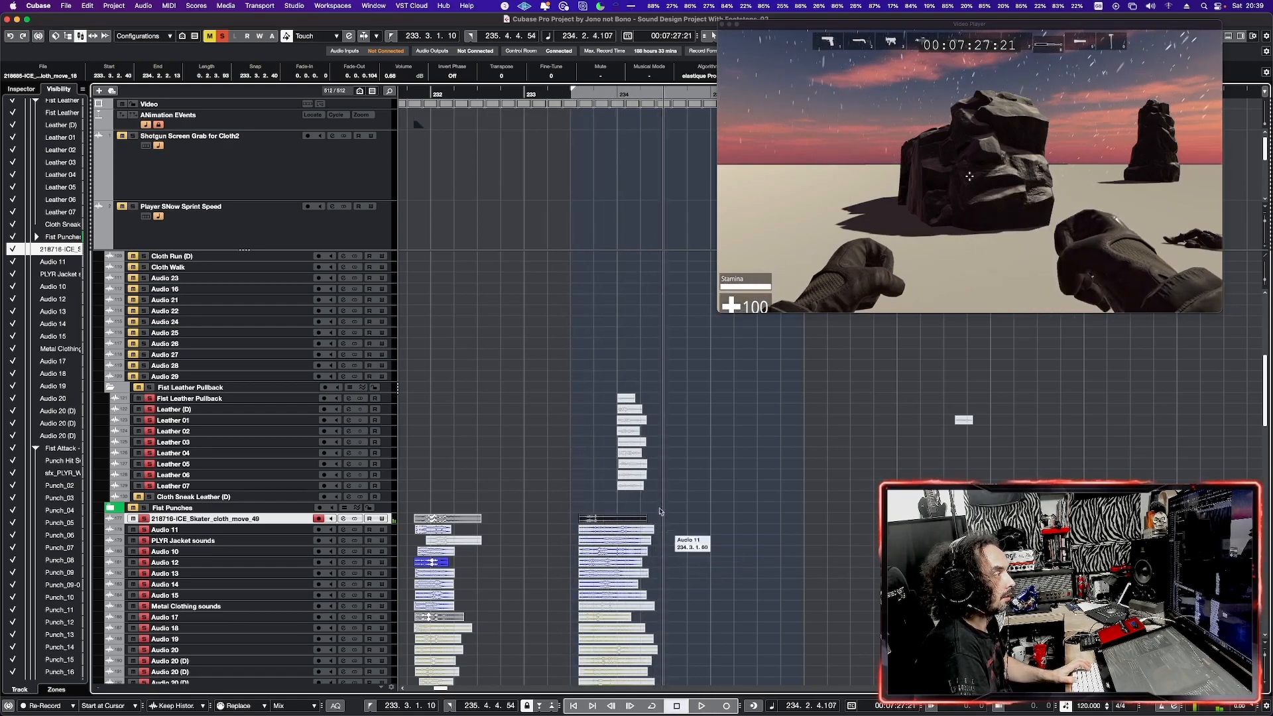
- Unmute the Fist Leather Pullback and Leather (D) clips near bar 234, and play them several times with the cloth layer
{"action": "left_click", "coordinate": [633, 404]}
{"action": "left_click", "coordinate": [622, 400]}
{"action": "key", "text": "space"}
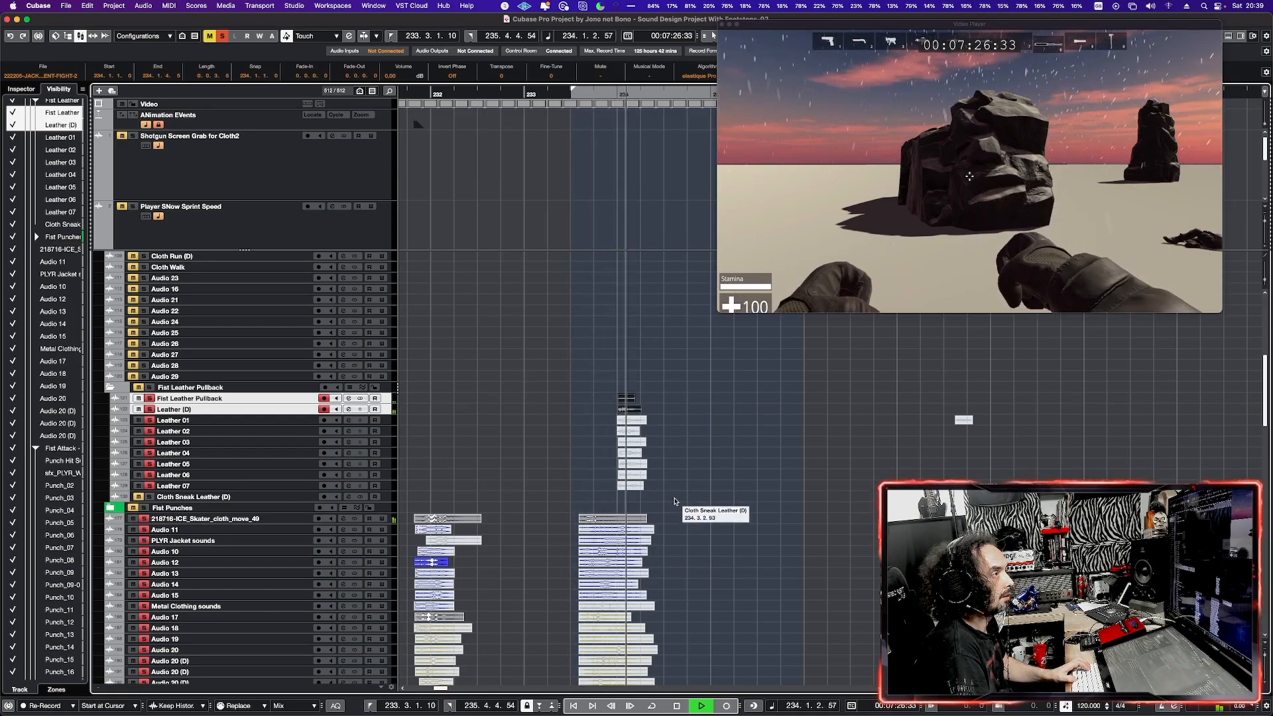
{"action": "key", "text": "space"}
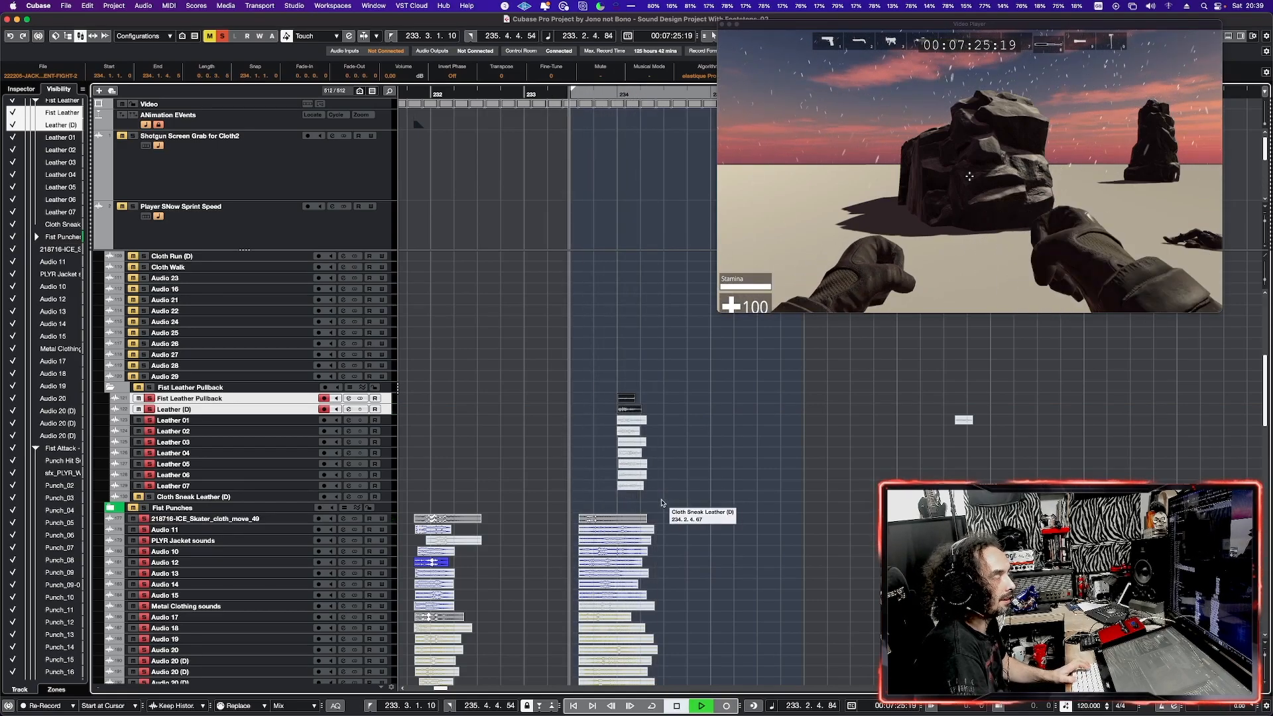
{"action": "key", "text": "space"}
{"action": "key", "text": "space"}
{"action": "key", "text": "space"}
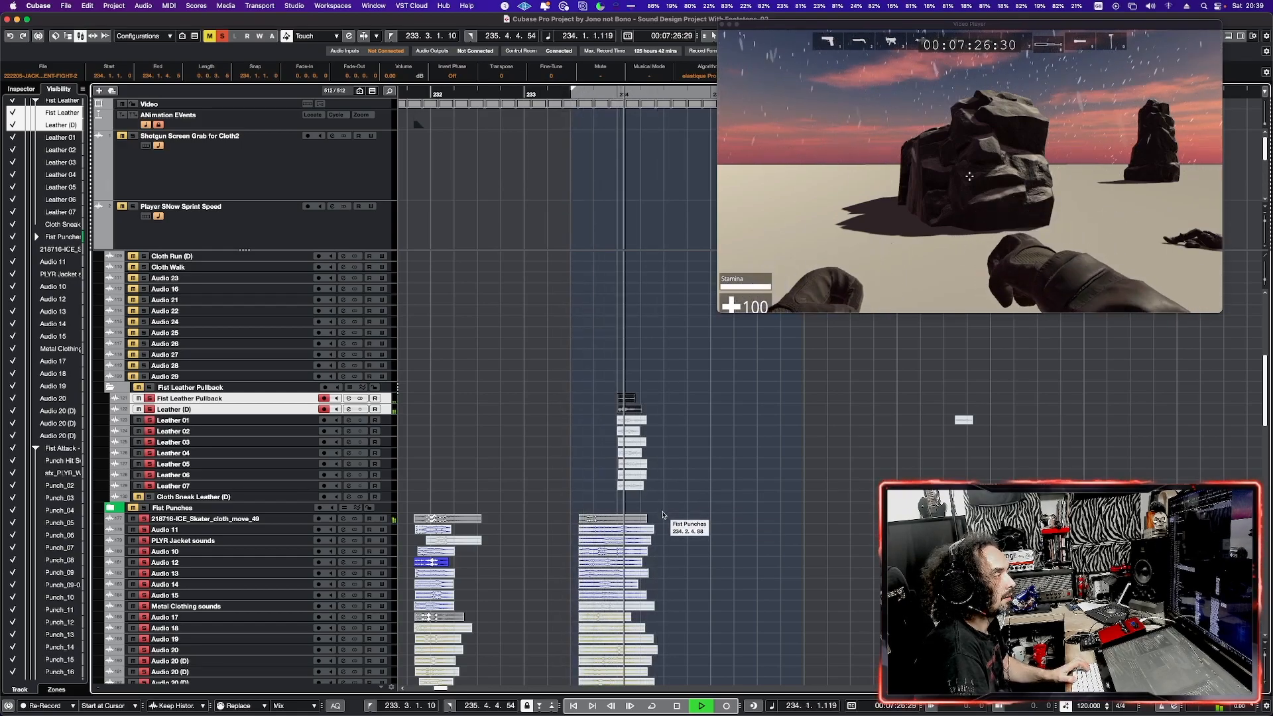
{"action": "key", "text": "space"}
- Swap the 218716-ICE_Skater_cloth_move_49 clip near bar 234 for Audio 11, and play it with the leather layers
{"action": "left_click", "coordinate": [635, 519]}
{"action": "left_click", "coordinate": [635, 519], "text": "shift"}
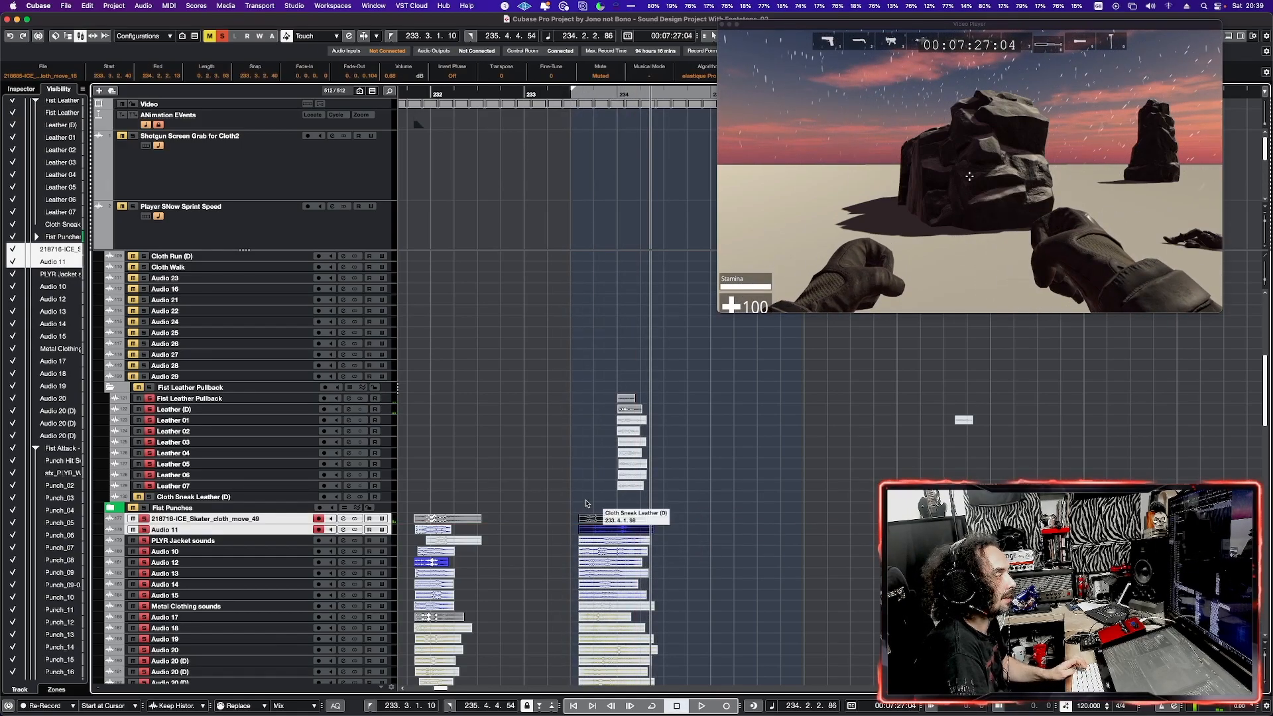
{"action": "key", "text": "space"}
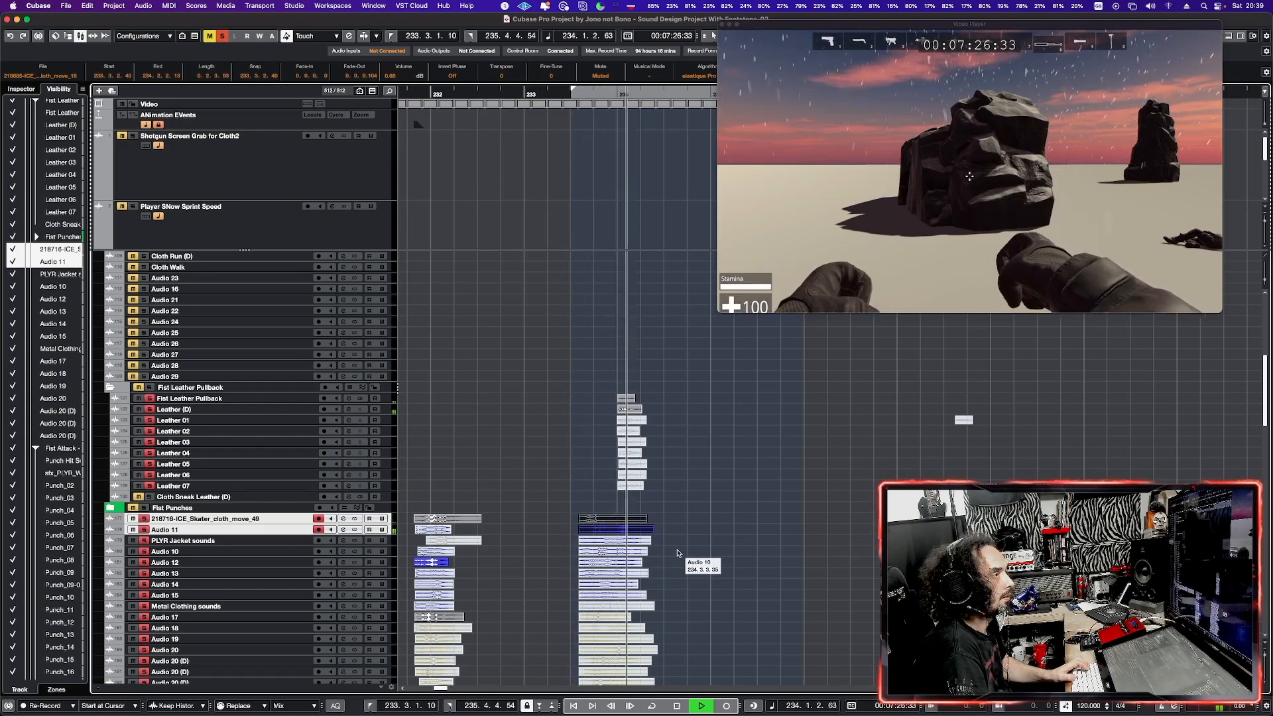
{"action": "key", "text": "space"}
{"action": "key", "text": "space"}
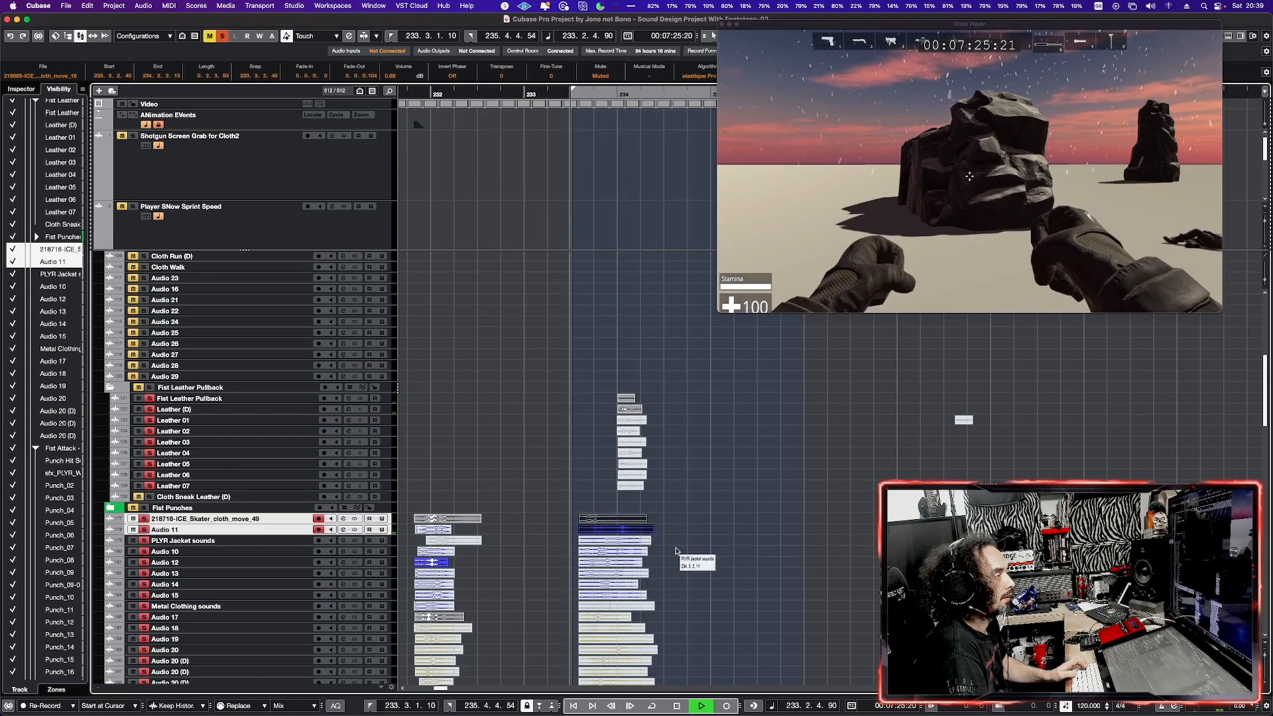
{"action": "left_click", "coordinate": [668, 535]}
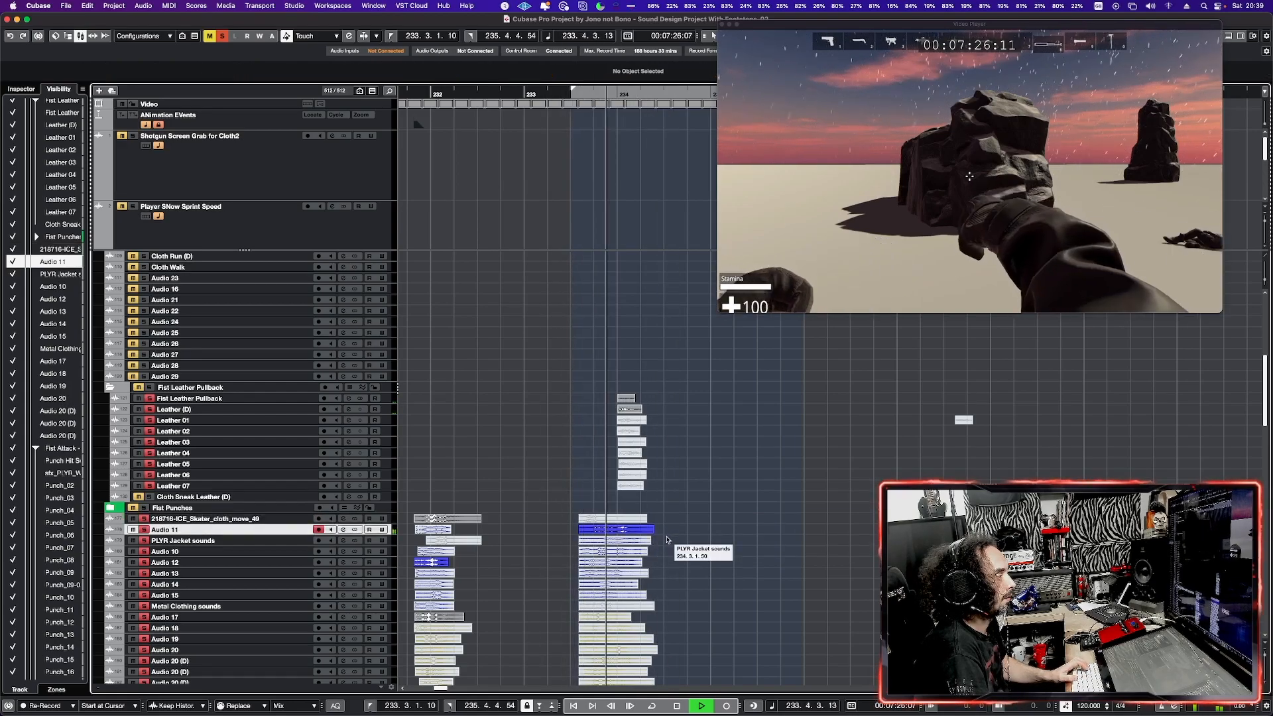
{"action": "key", "text": "space"}
- Swap the Audio 11 clip near bar 234 for PLYR Jacket sounds, and play the punch with the leather layers
{"action": "mouse_move", "coordinate": [661, 542]}
{"action": "left_mouse_down"}
{"action": "mouse_move", "coordinate": [638, 532]}
{"action": "mouse_move", "coordinate": [642, 544]}
{"action": "left_mouse_up"}
{"action": "key", "text": "space"}
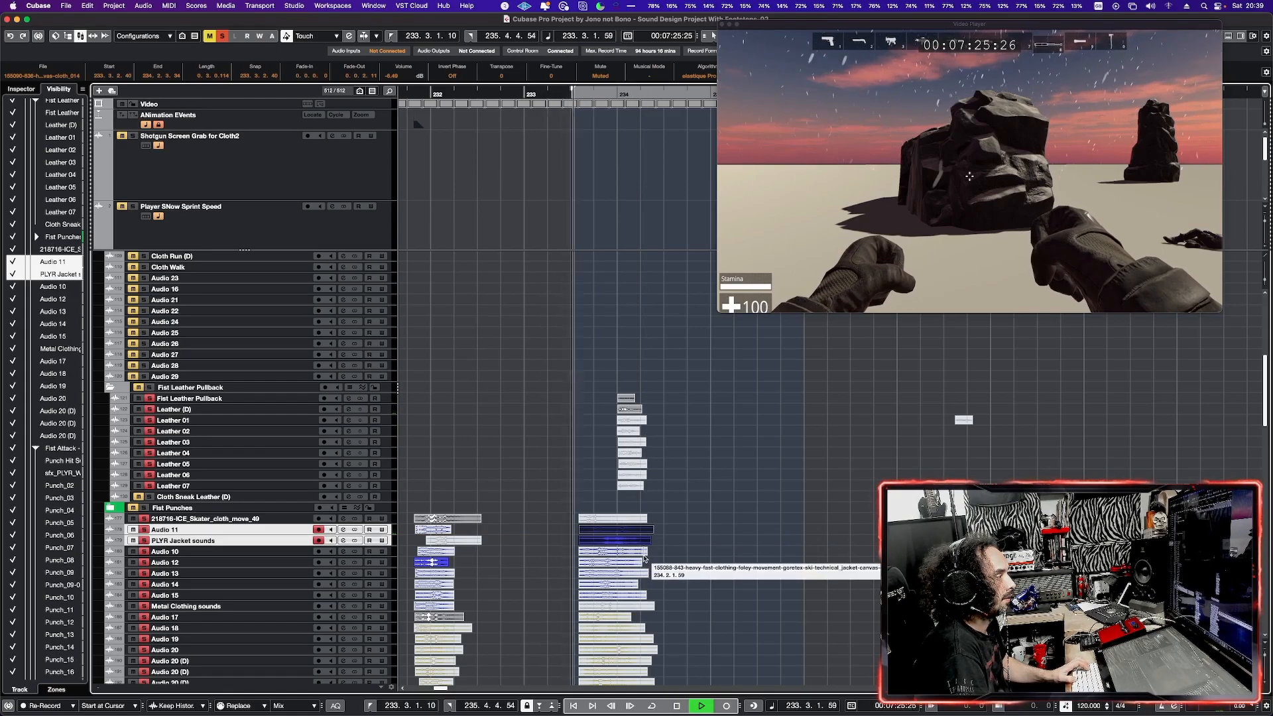
{"action": "key", "text": "space"}
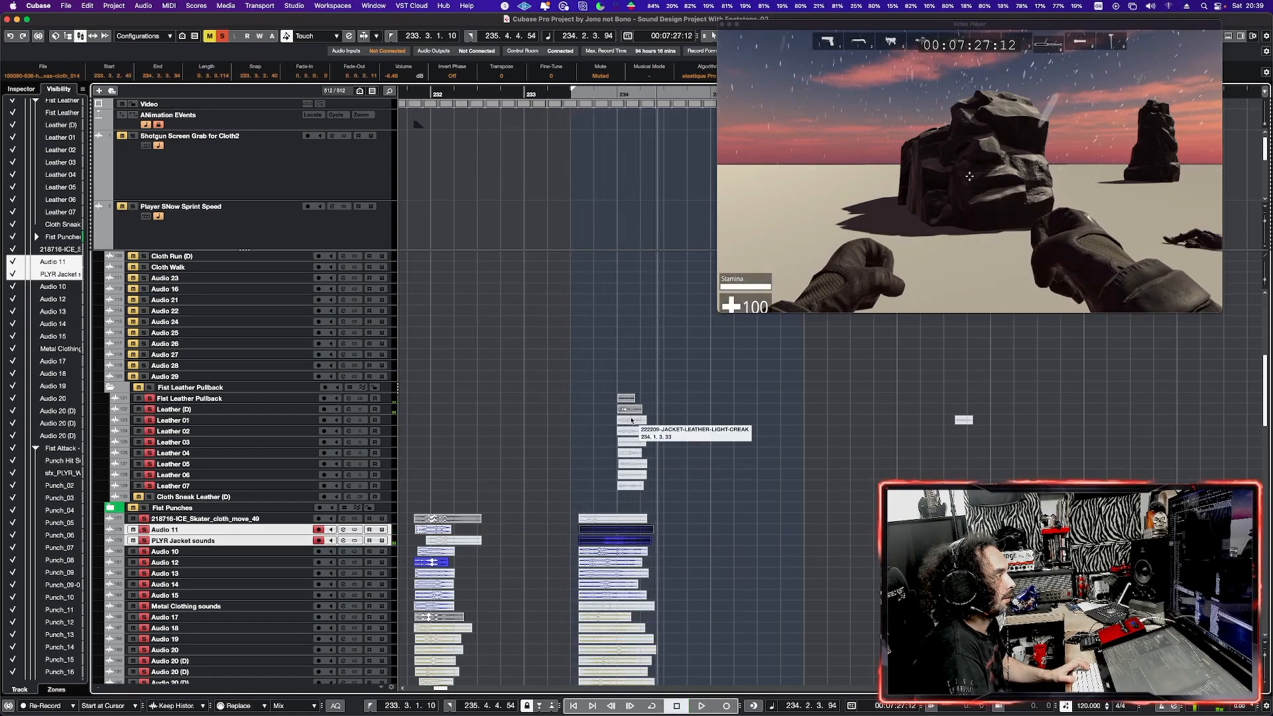
- Near bar 234, mute the PLYR Jacket sounds, Fist Leather Pullback and Leather (D) clips, and unmute Audio 17
{"action": "left_click", "coordinate": [649, 542]}
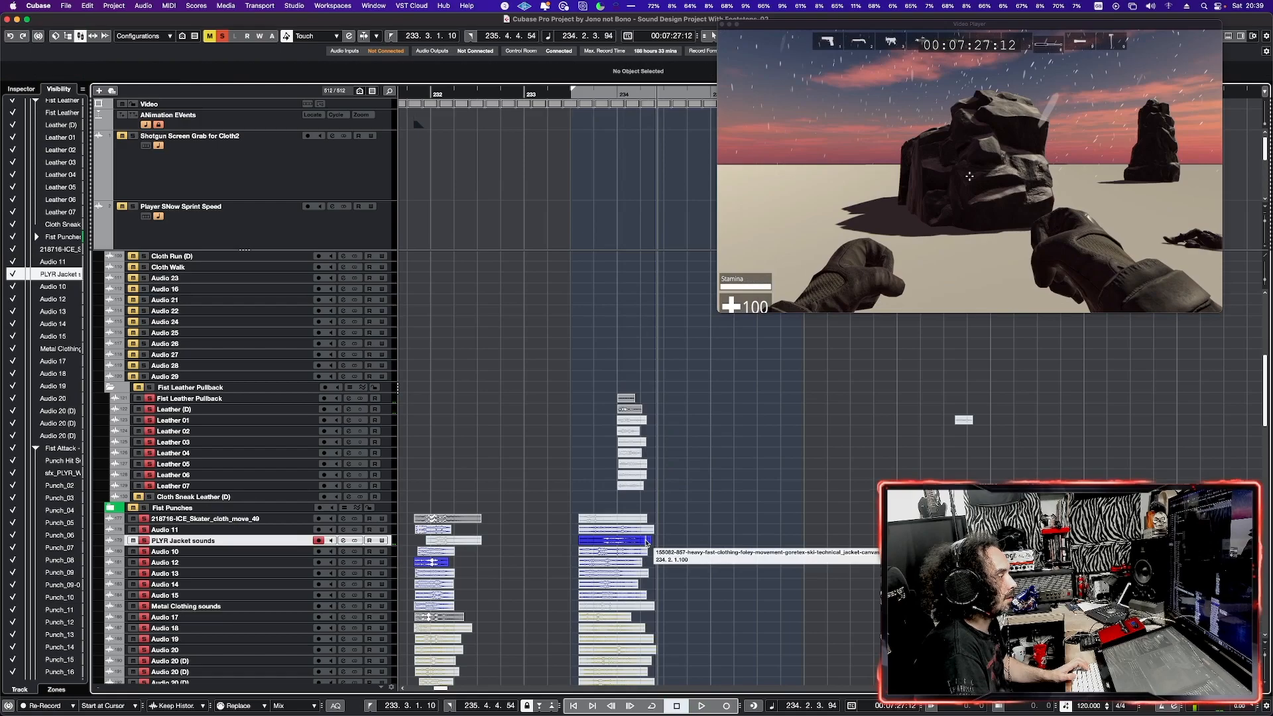
{"action": "left_click", "coordinate": [652, 548]}
{"action": "left_click_drag", "start_coordinate": [654, 409], "coordinate": [628, 399]}
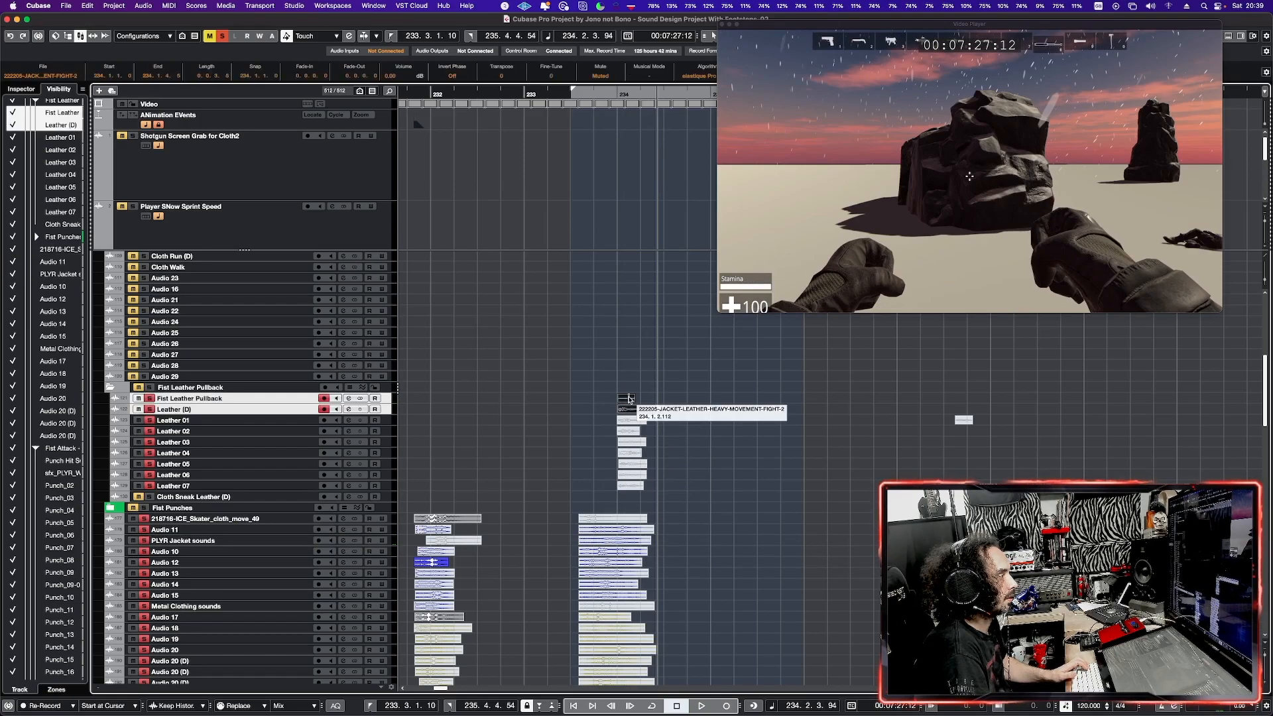
{"action": "scroll", "coordinate": [623, 451], "scroll_direction": "down", "scroll_amount": 8}
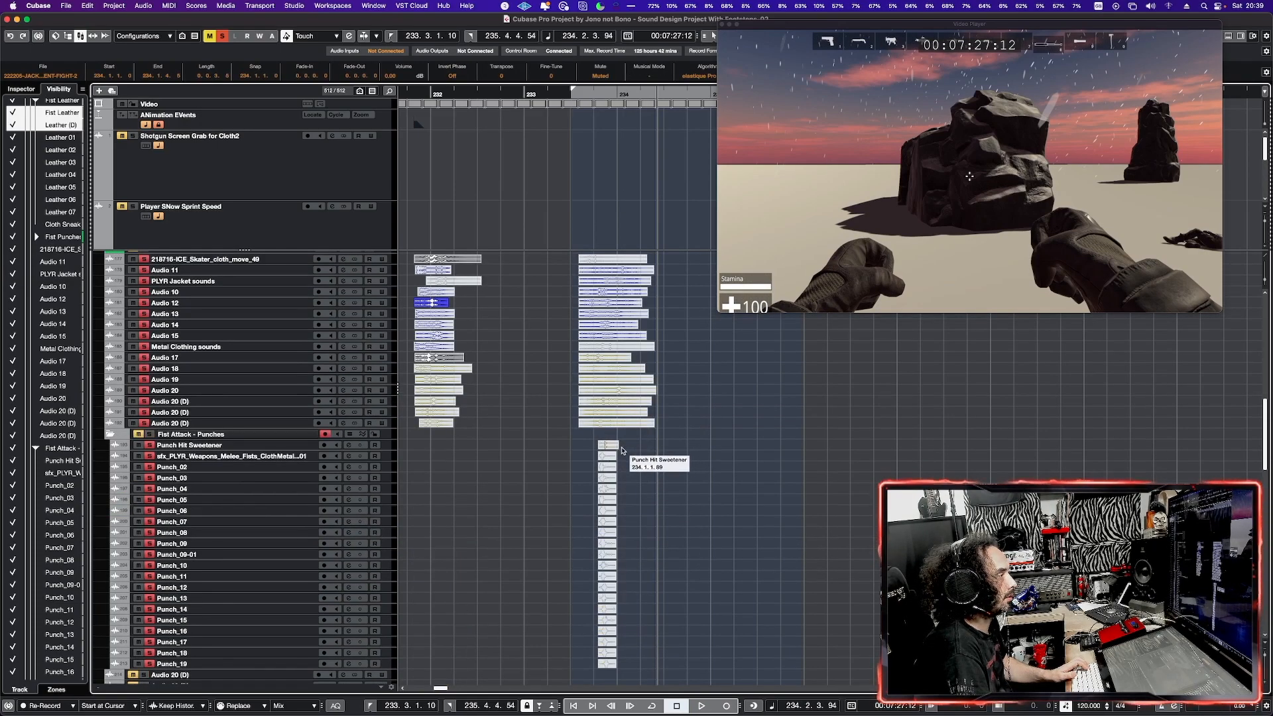
{"action": "left_click", "coordinate": [584, 353]}
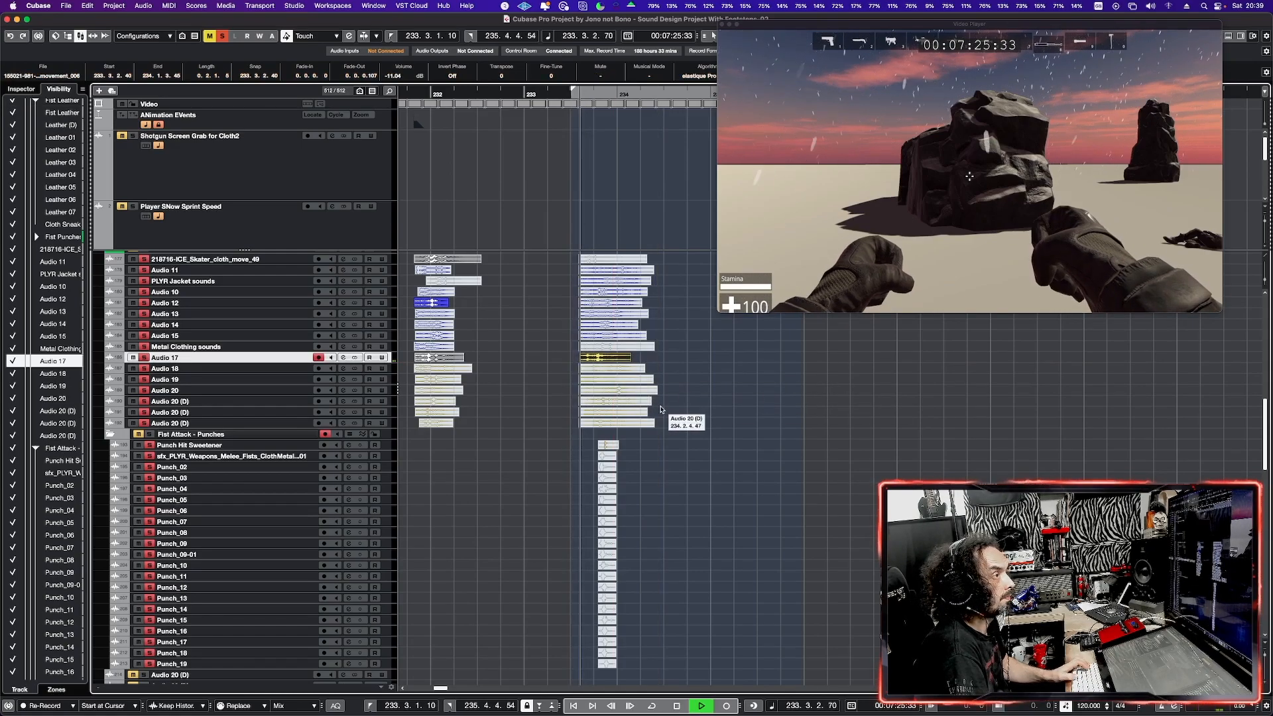
- Play the Audio 17 clip near bar 234, swap it for Audio 18, and play the punch again
{"action": "key", "text": "space"}
{"action": "key", "text": "space"}
{"action": "left_click_drag", "start_coordinate": [652, 369], "coordinate": [627, 363]}
{"action": "left_click", "coordinate": [581, 366]}
{"action": "key", "text": "space"}
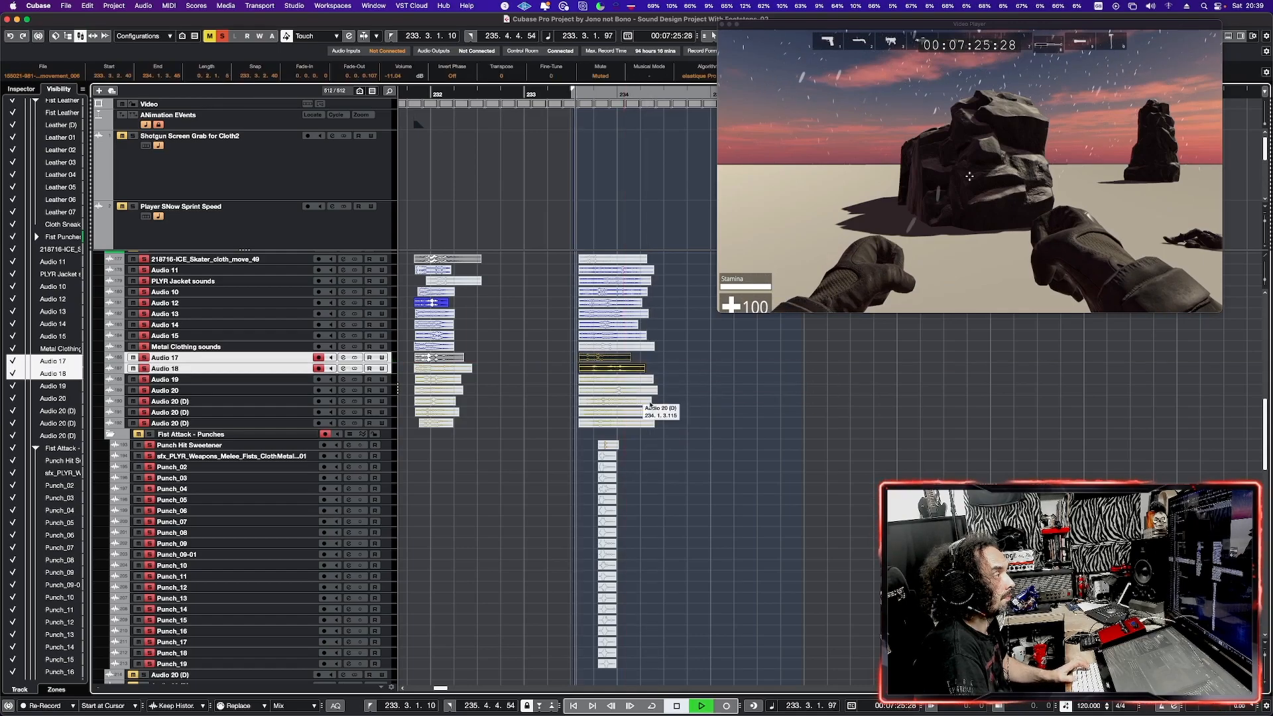
{"action": "key", "text": "space"}
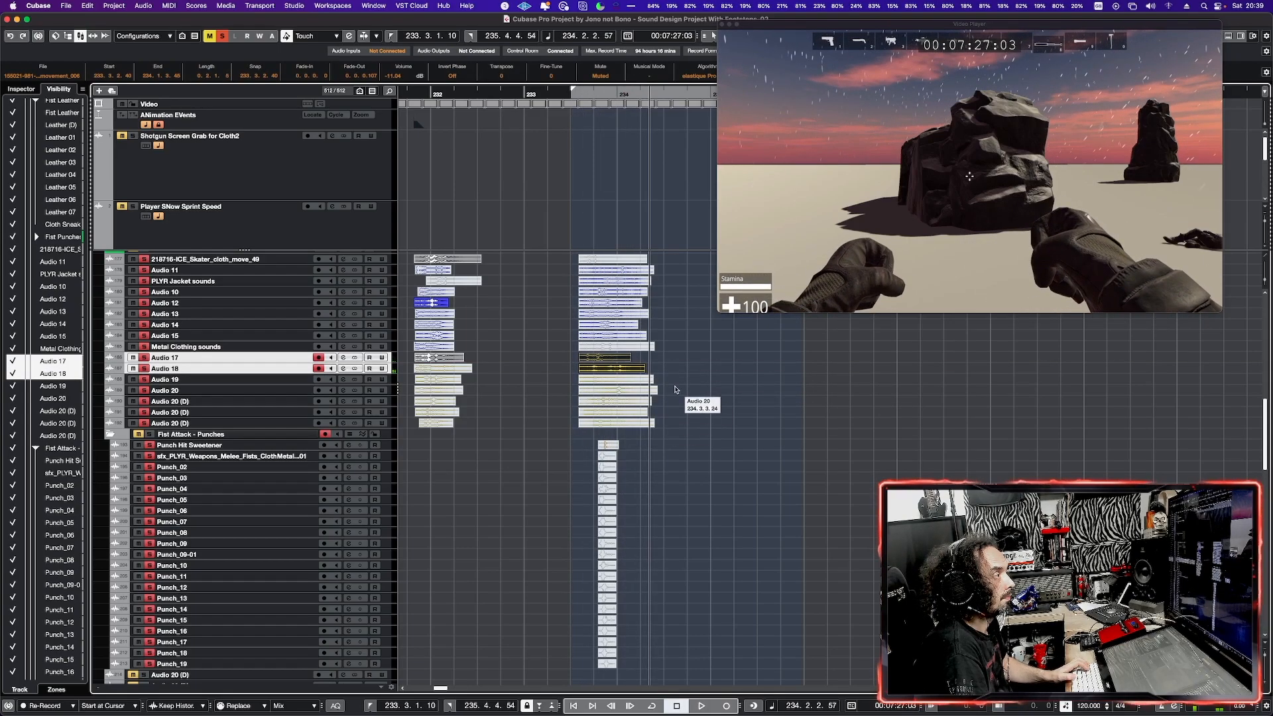
- Swap the Audio 18 clip near bar 234 for Audio 19, and play it against the punch animation
{"action": "left_click", "coordinate": [581, 380]}
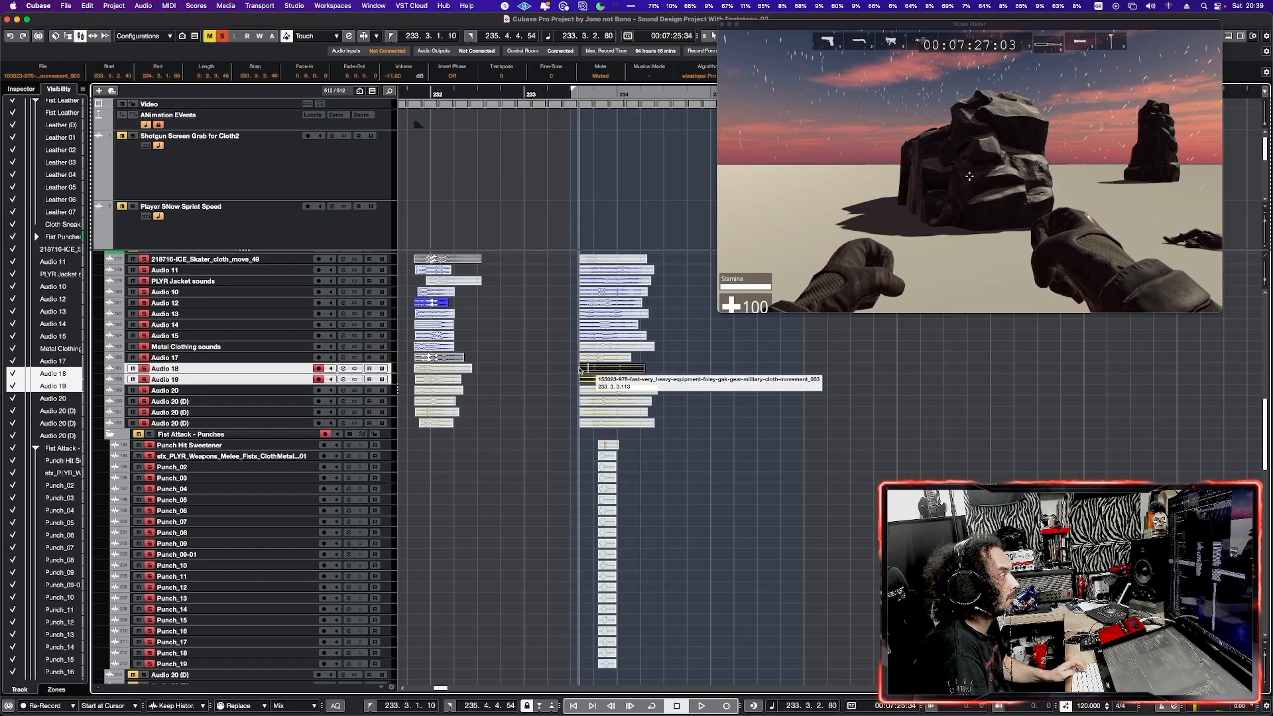
{"action": "key", "text": "space"}
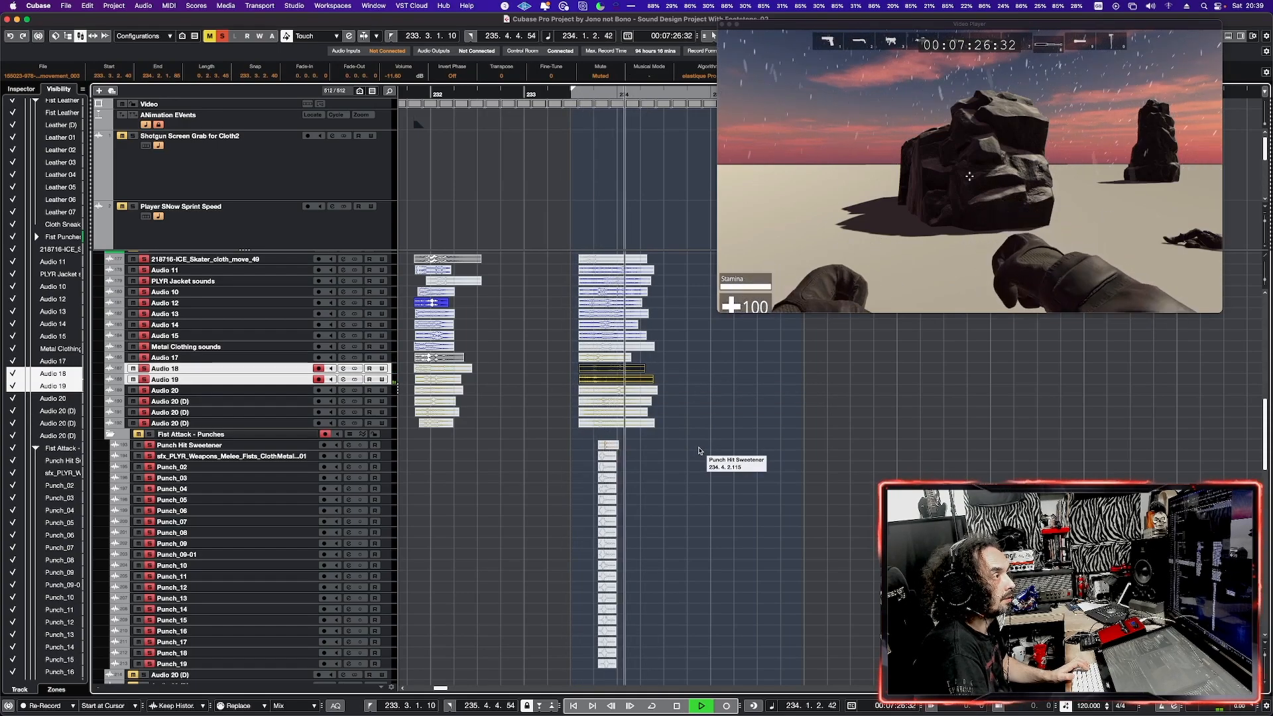
{"action": "key", "text": "space"}
- Mute Audio 19 near bar 234, and audition the unmuted sfx_PLYR_Weapons_Melee_Fists_ClothMetals_Lower_07-01 clip in the Fist Attack - Punches folder
{"action": "left_click", "coordinate": [676, 381]}
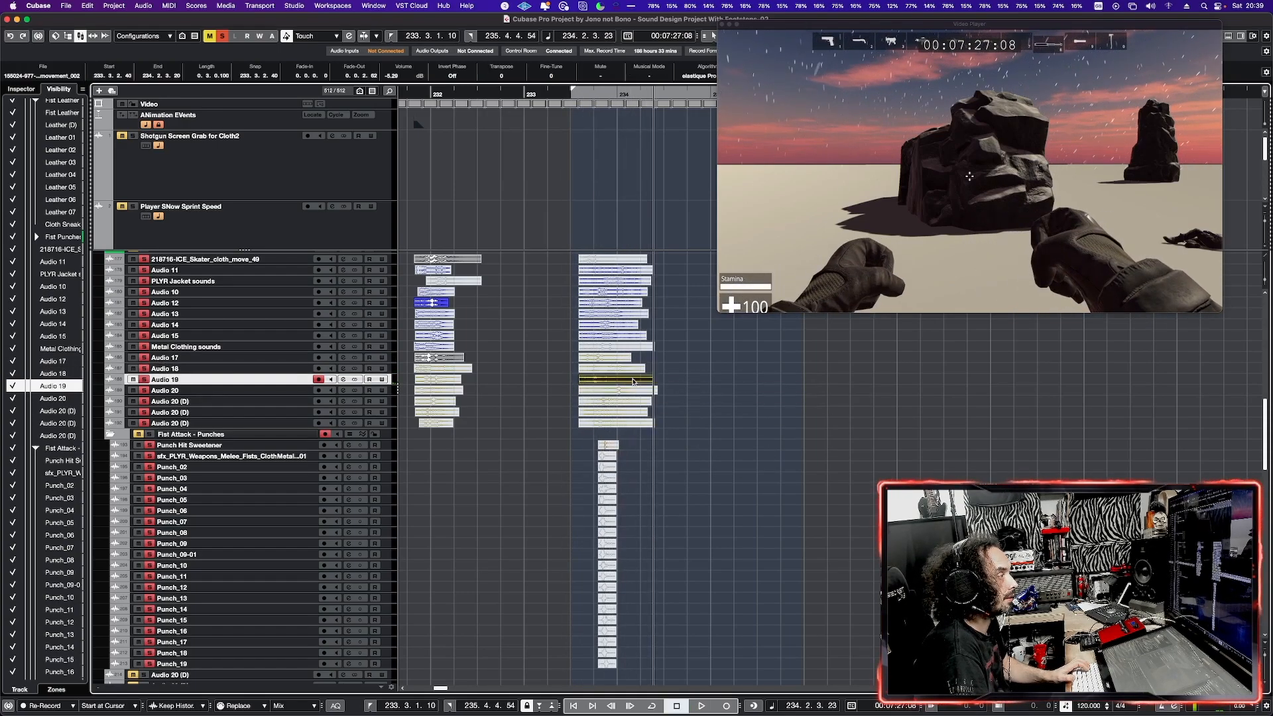
{"action": "left_click", "coordinate": [583, 382]}
{"action": "key", "text": "shift+m"}
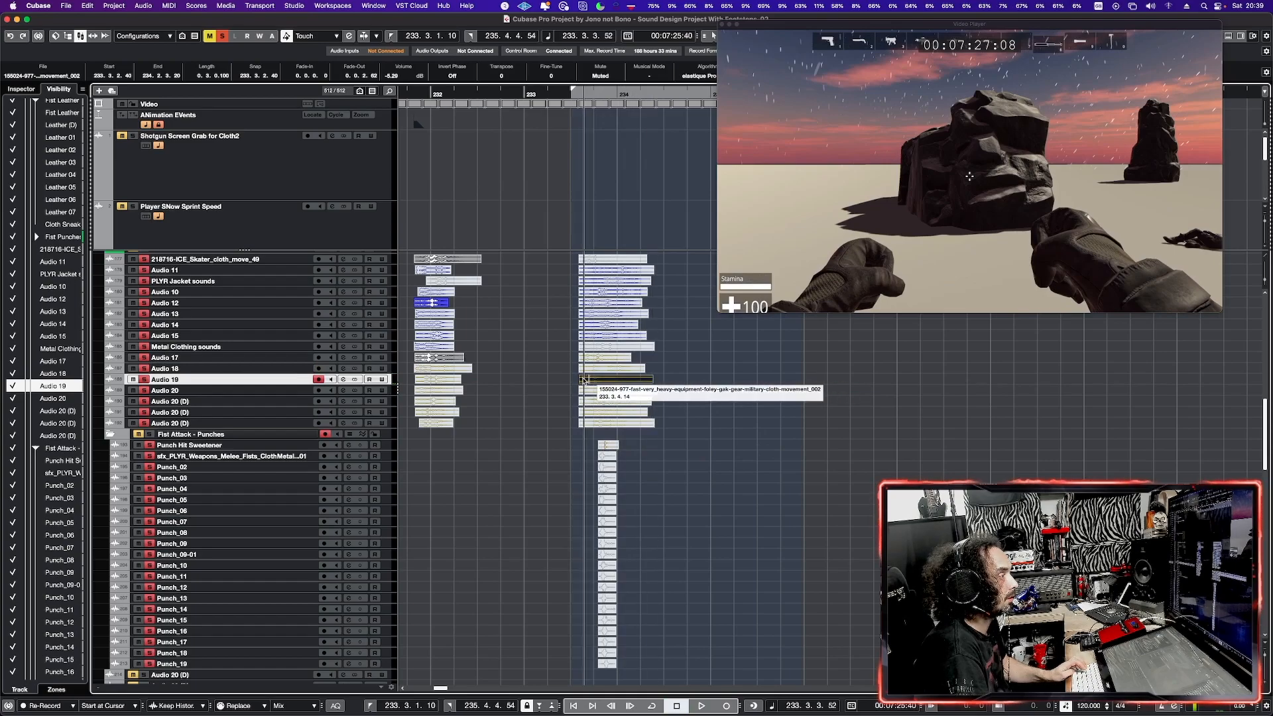
{"action": "left_click", "coordinate": [609, 457]}
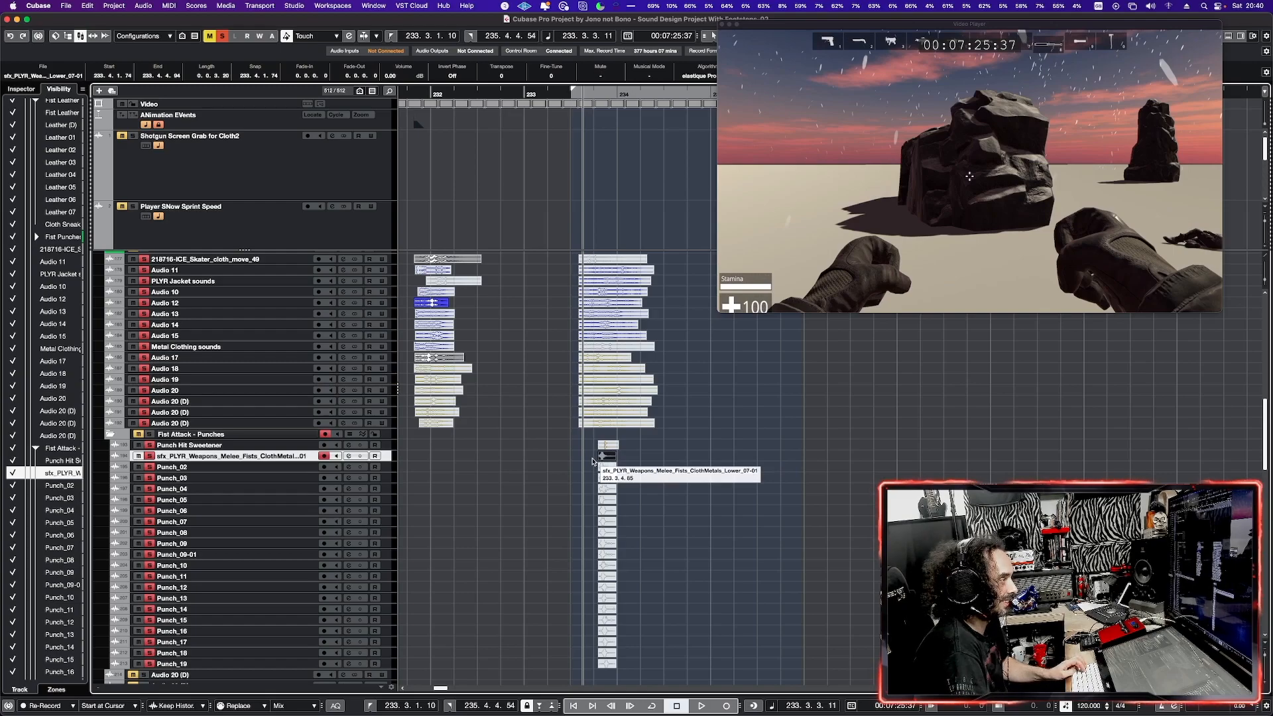
{"action": "key", "text": "space"}
{"action": "key", "text": "space"}
{"action": "key", "text": "space"}
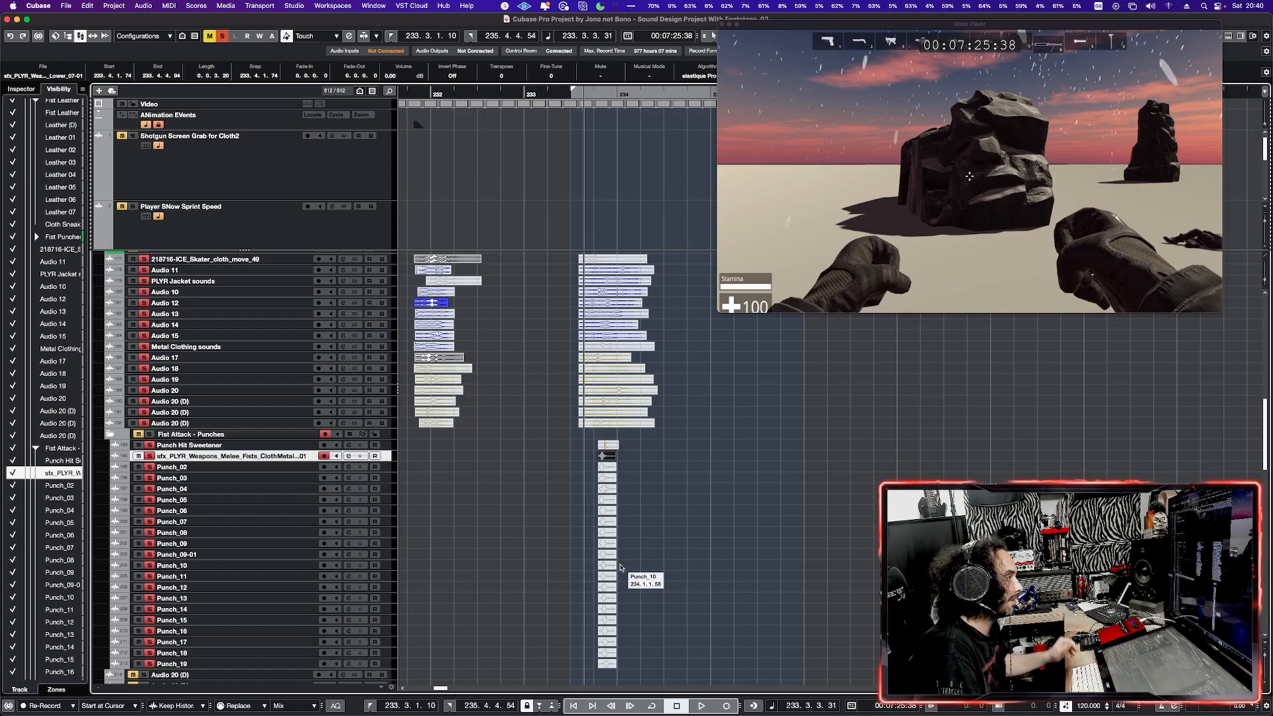
- Swap the sfx_PLYR_Weapons_Melee_Fists_ClothMetals_Lower_07-01 clip for Punch_02, and play the punch
{"action": "left_click", "coordinate": [630, 473]}
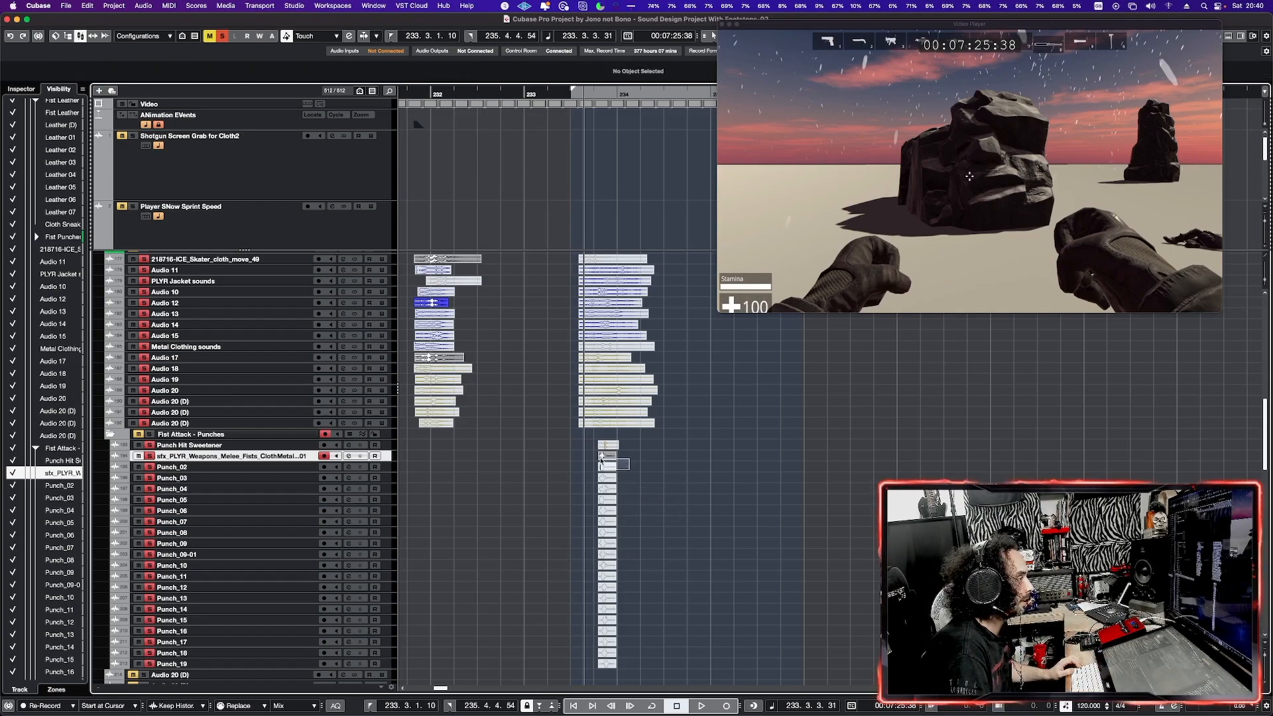
{"action": "left_click_drag", "start_coordinate": [601, 458], "coordinate": [600, 457]}
{"action": "key", "text": "space"}
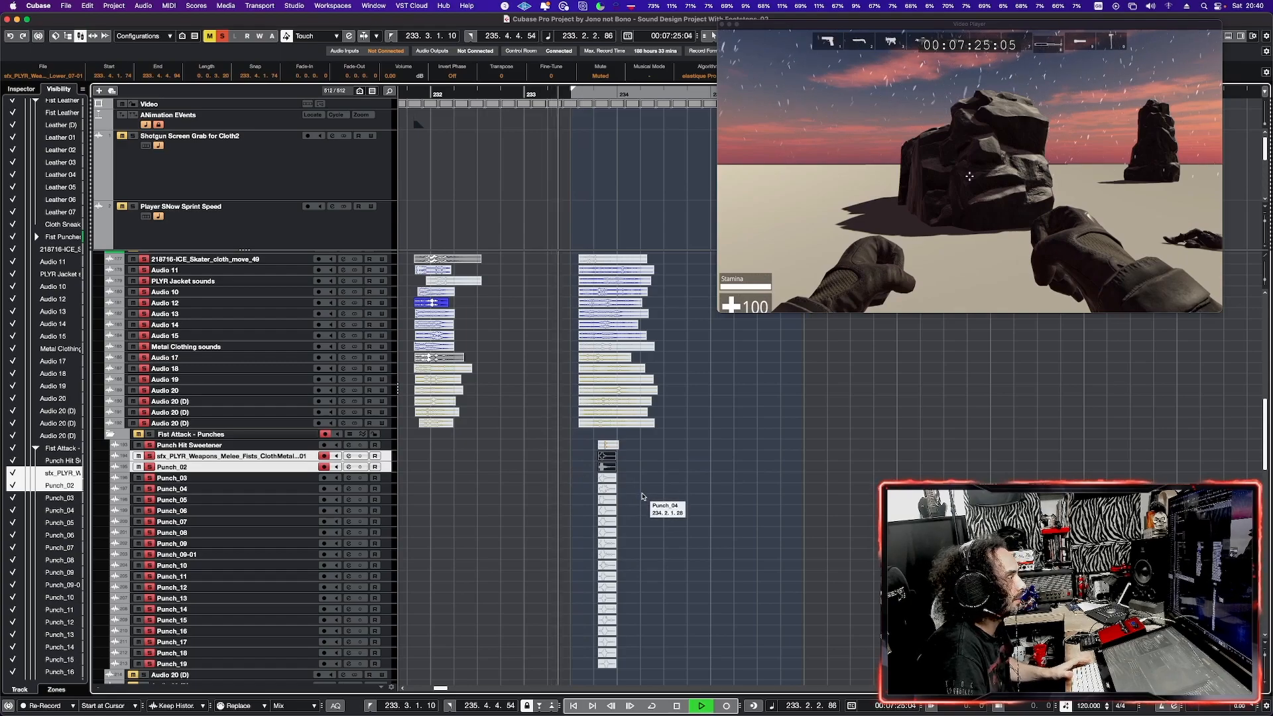
{"action": "key", "text": "space"}
- Swap the Punch_02 clip near bar 234 for Punch_03, and play the punch
{"action": "left_click_drag", "start_coordinate": [635, 491], "coordinate": [605, 467]}
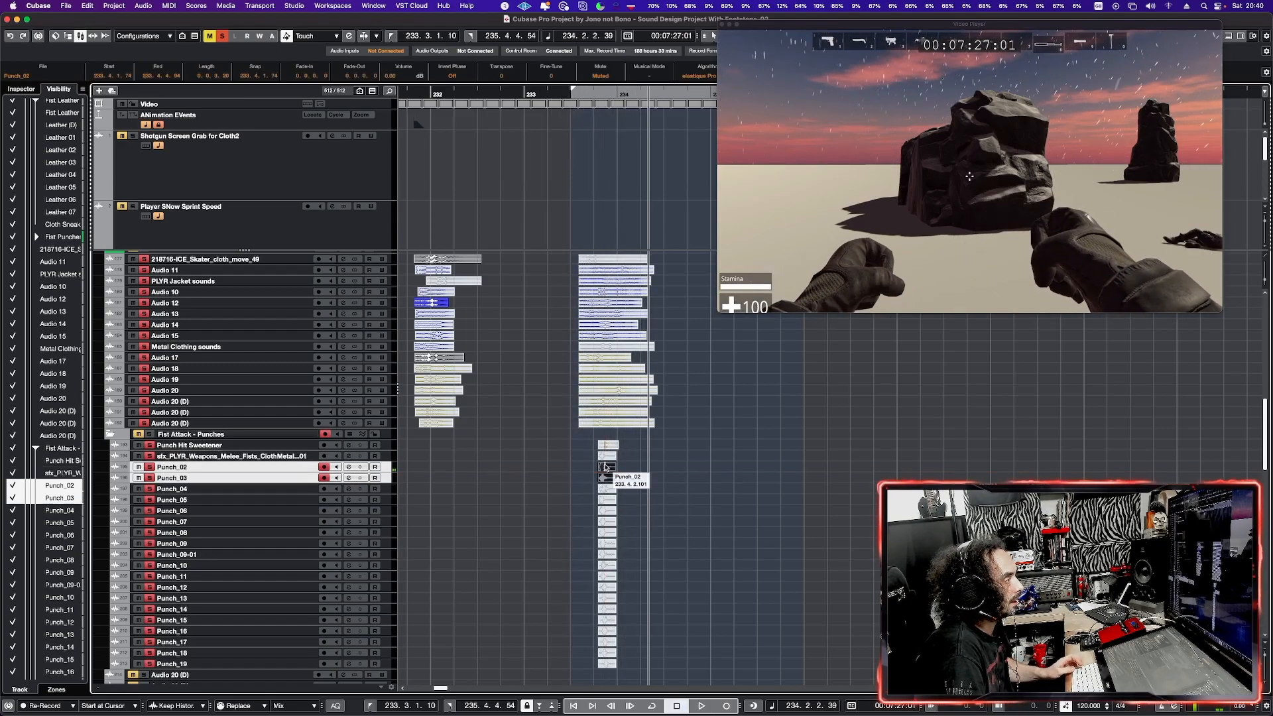
{"action": "key", "text": "b"}
{"action": "key", "text": "space"}
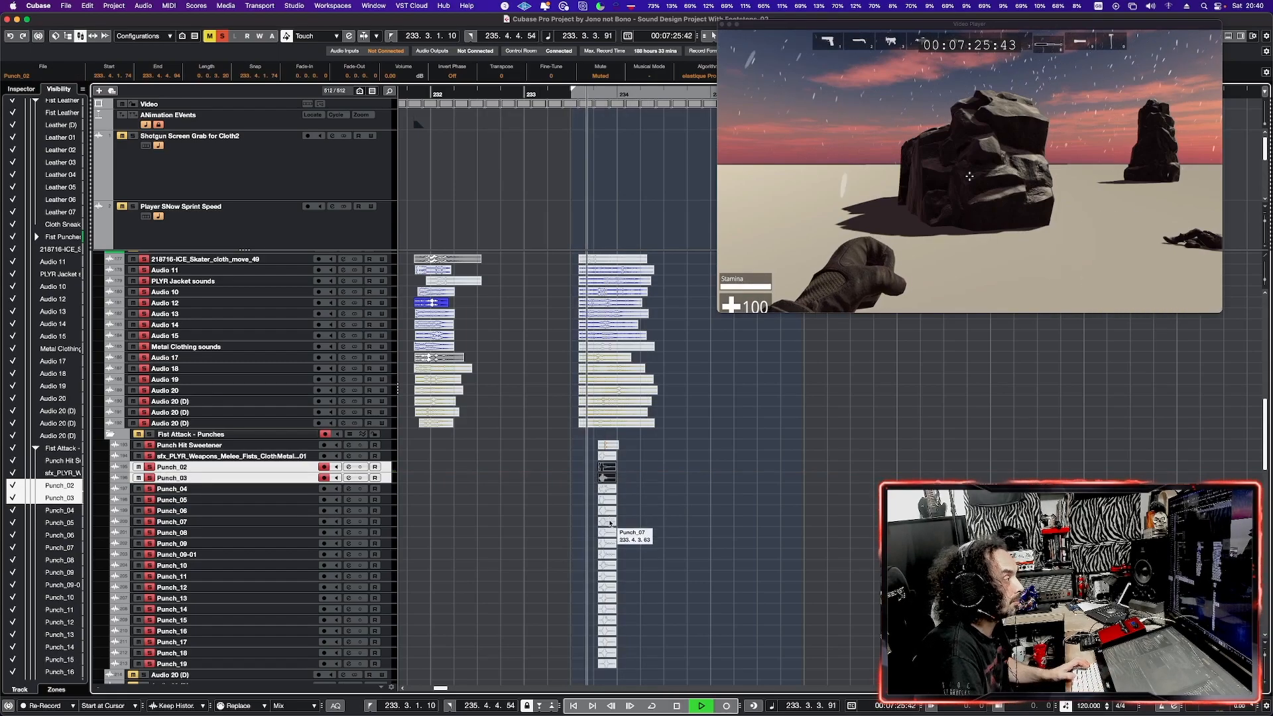
{"action": "key", "text": "space"}
- Swap the Punch_03 clip near bar 234 for Punch_04, and play the punch
{"action": "left_click_drag", "start_coordinate": [632, 496], "coordinate": [593, 475]}
{"action": "key", "text": "space"}
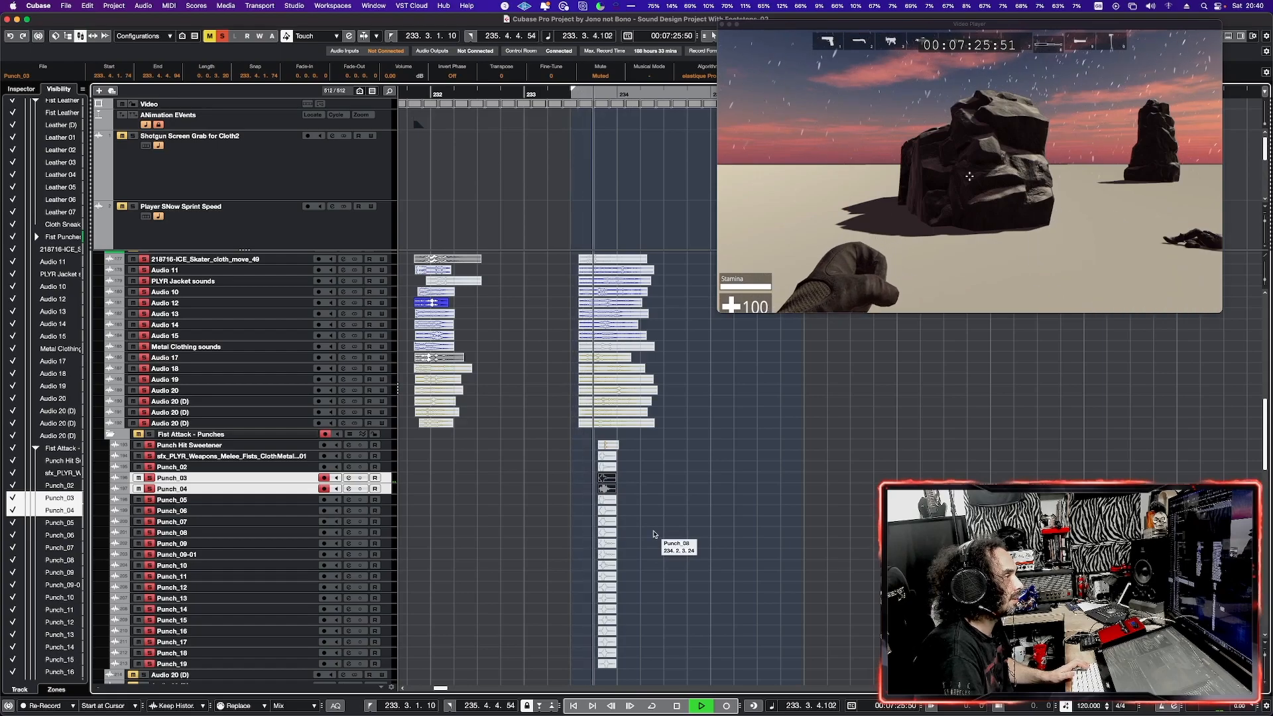
{"action": "key", "text": "space"}
- Swap the Punch_04 clip near bar 234 for Punch_05, and play the punch
{"action": "left_click", "coordinate": [618, 489]}
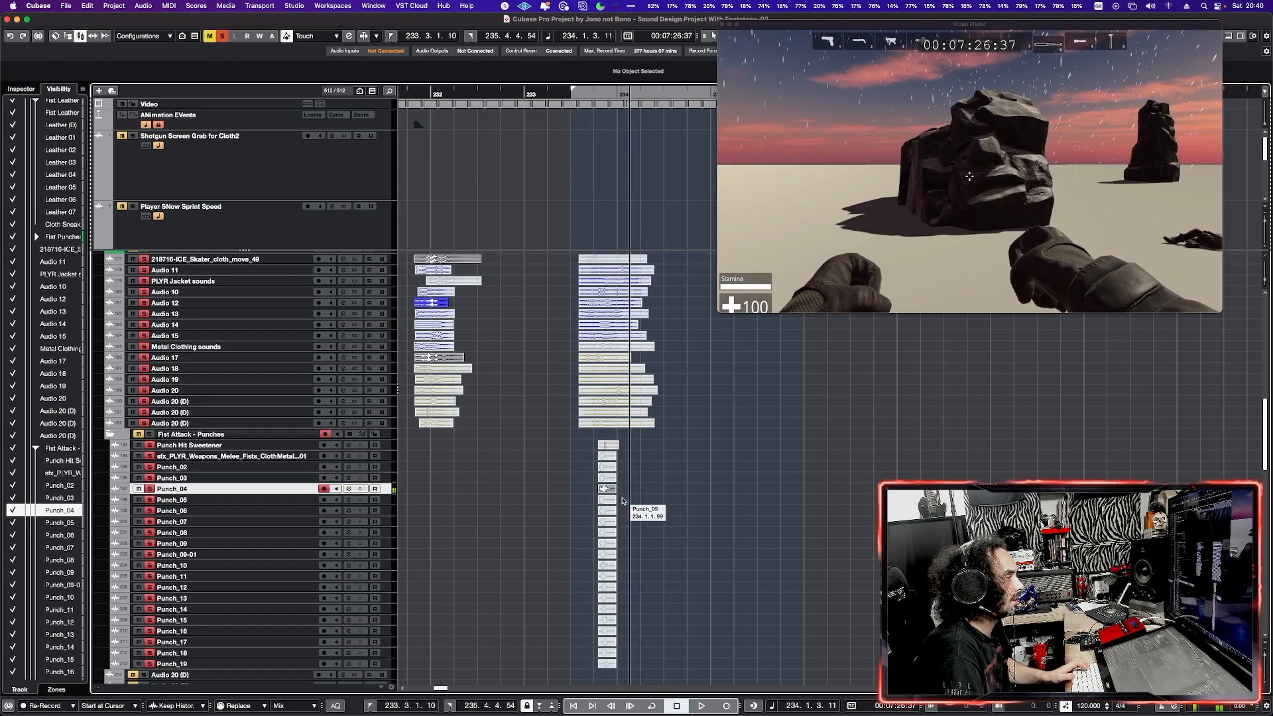
{"action": "left_click_drag", "start_coordinate": [611, 491], "coordinate": [665, 508]}
{"action": "key", "text": "space"}
{"action": "key", "text": "space"}
- Unmute the 527381-Bodyblow_05 clip on the Punch Hit Sweetener track, and play it several times with Punch_05
{"action": "left_click", "coordinate": [610, 445]}
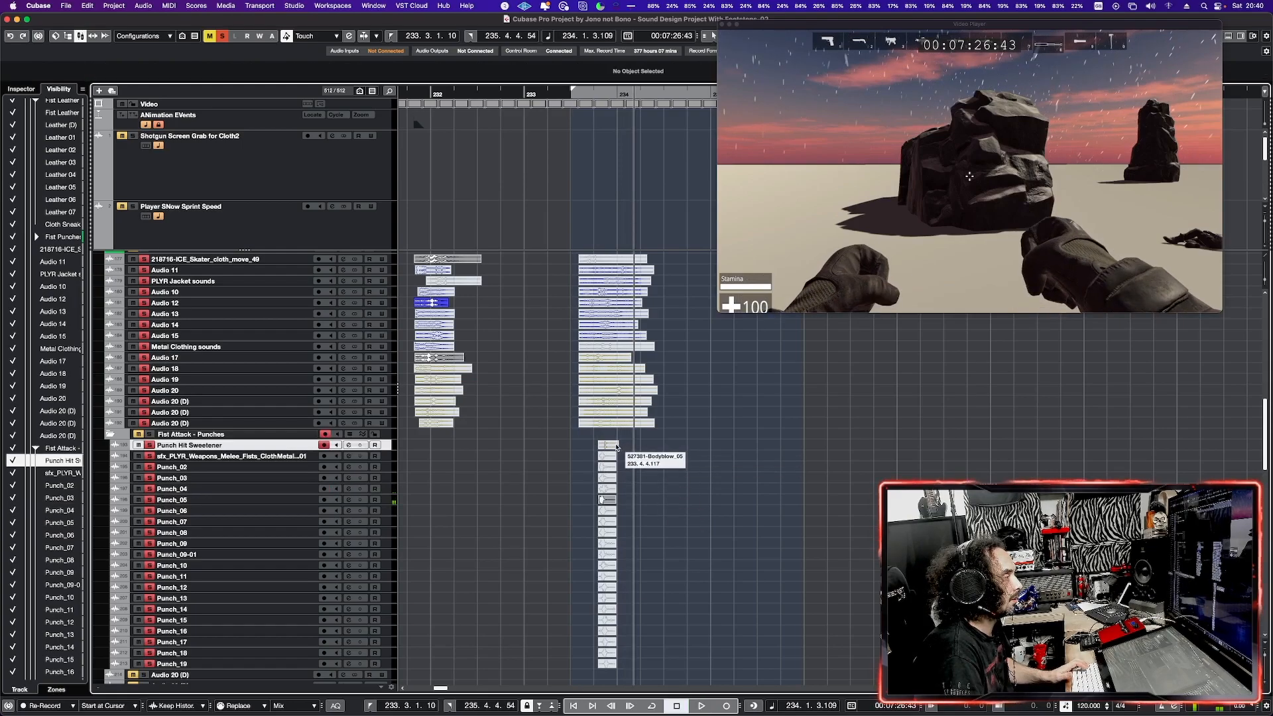
{"action": "key", "text": "space"}
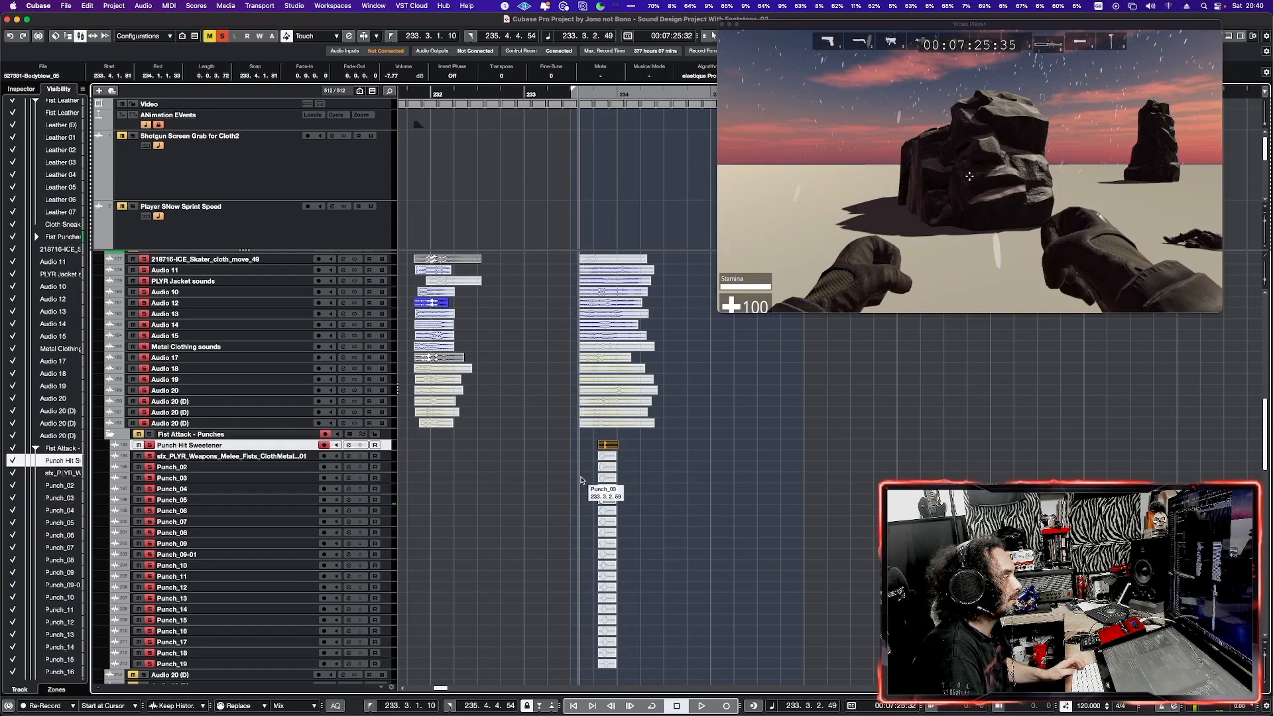
{"action": "key", "text": "space"}
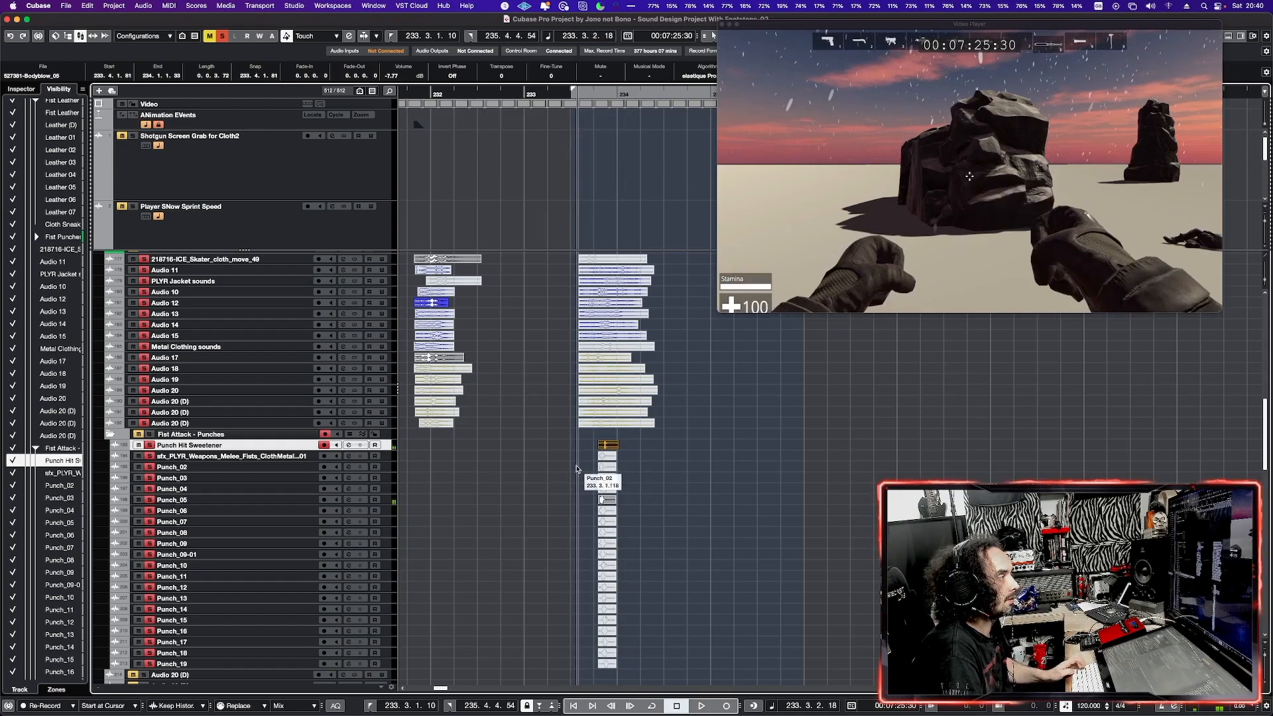
{"action": "key", "text": "space"}
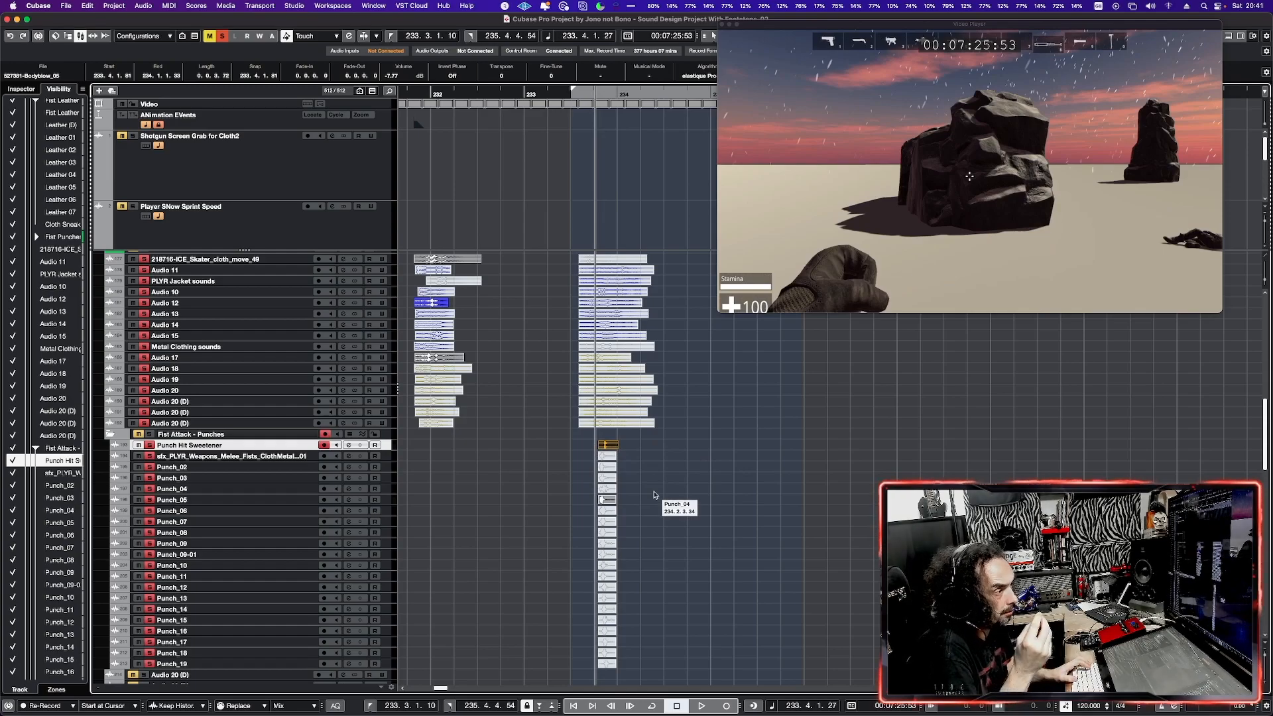
{"action": "key", "text": "space"}
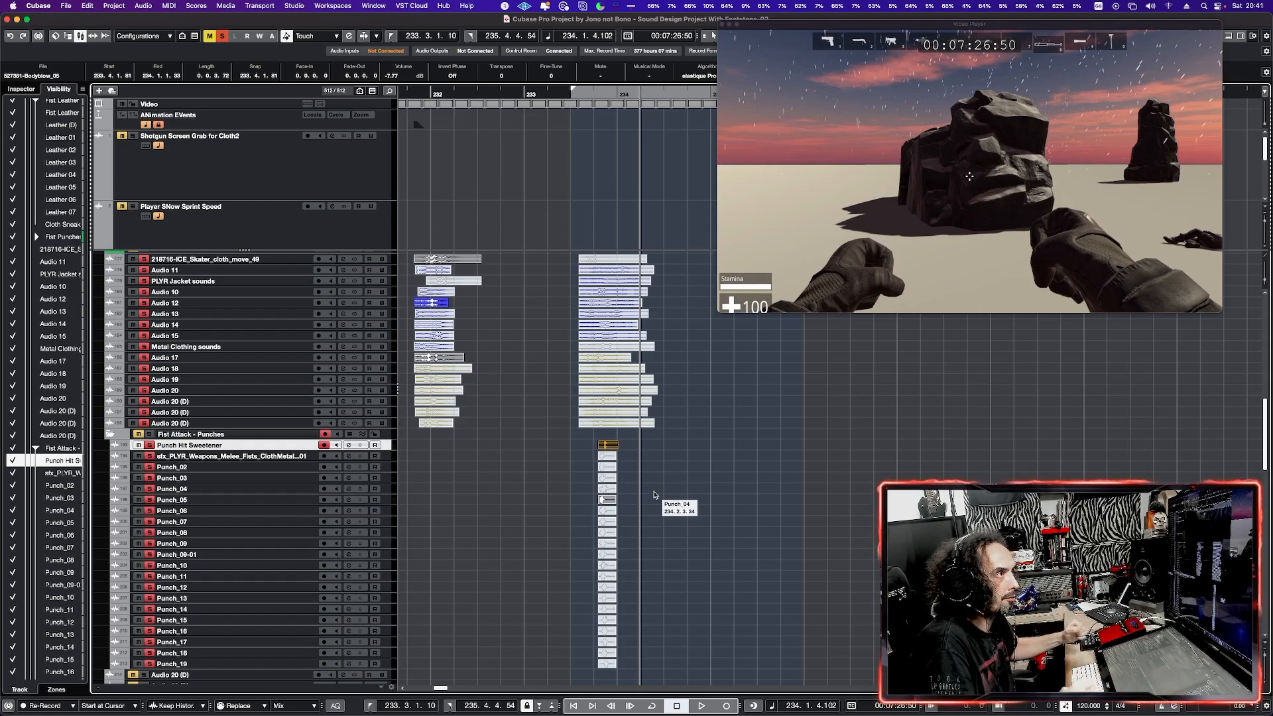
{"action": "key", "text": "space"}
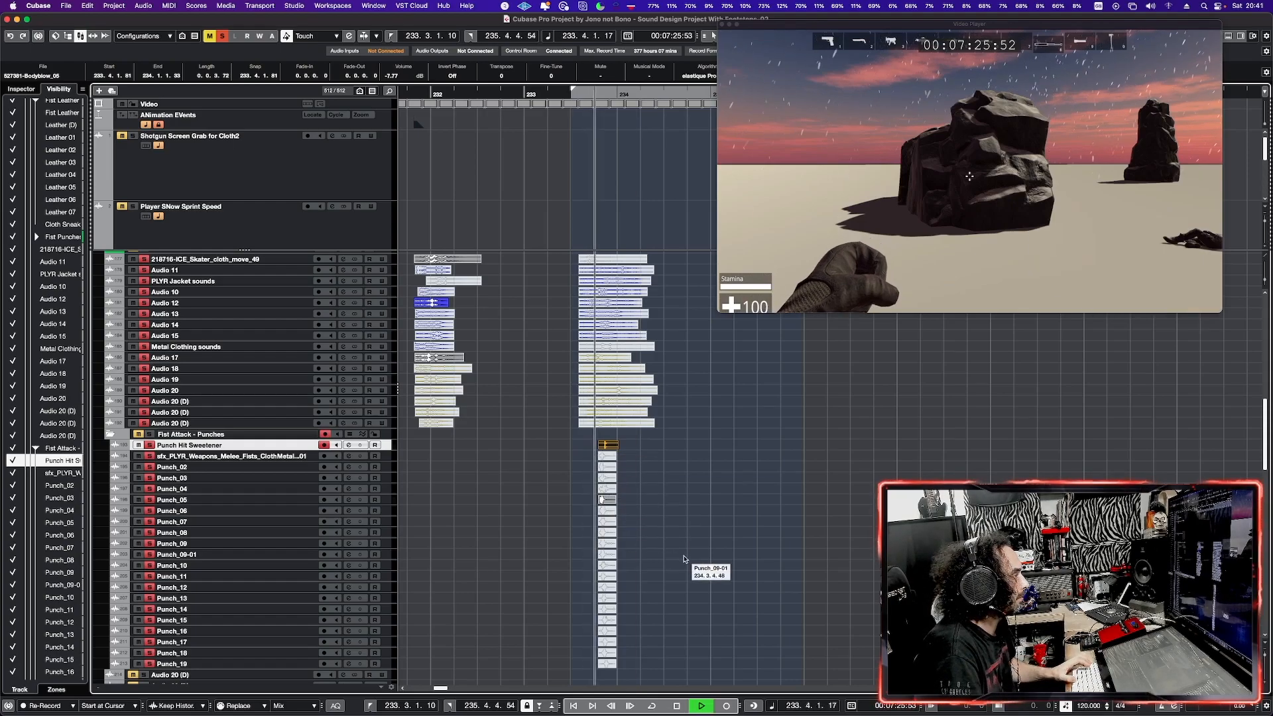
{"action": "key", "text": "space"}
{"action": "key", "text": "space"}
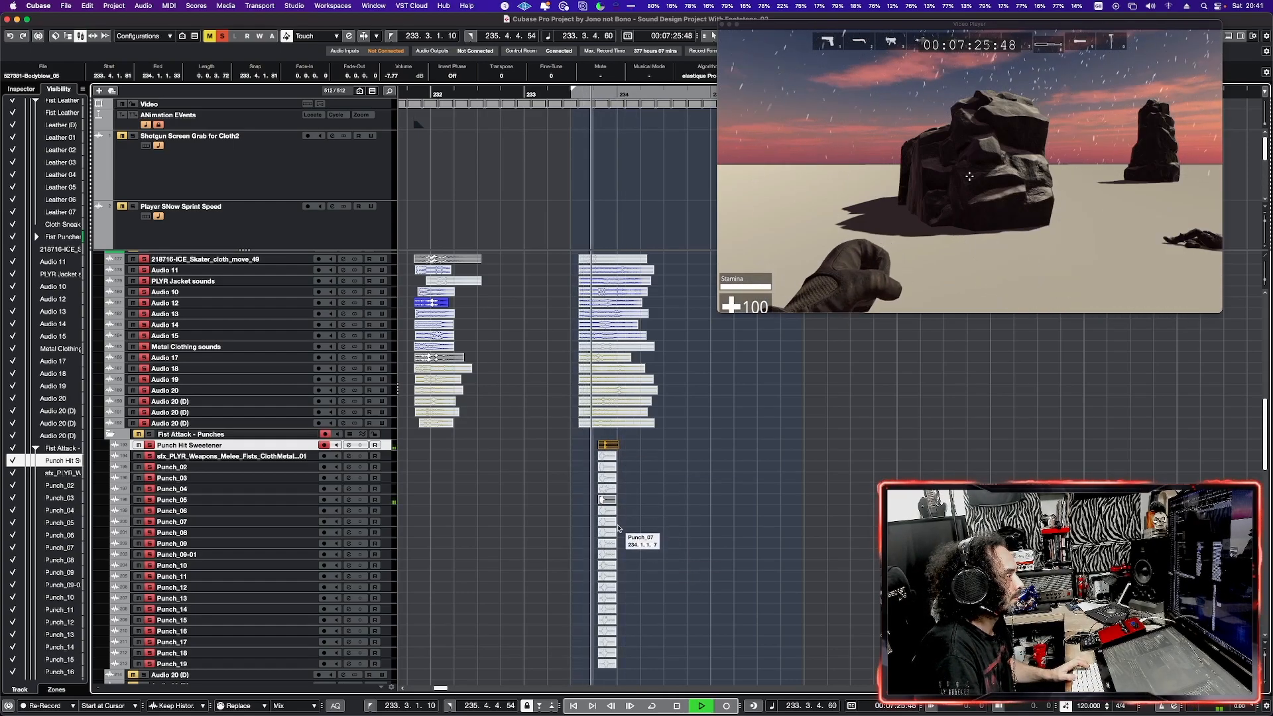
{"action": "key", "text": "space"}
- Swap the Punch_05 clip for Punch_07, and play it with the Punch Hit Sweetener layer
{"action": "left_click", "coordinate": [612, 523]}
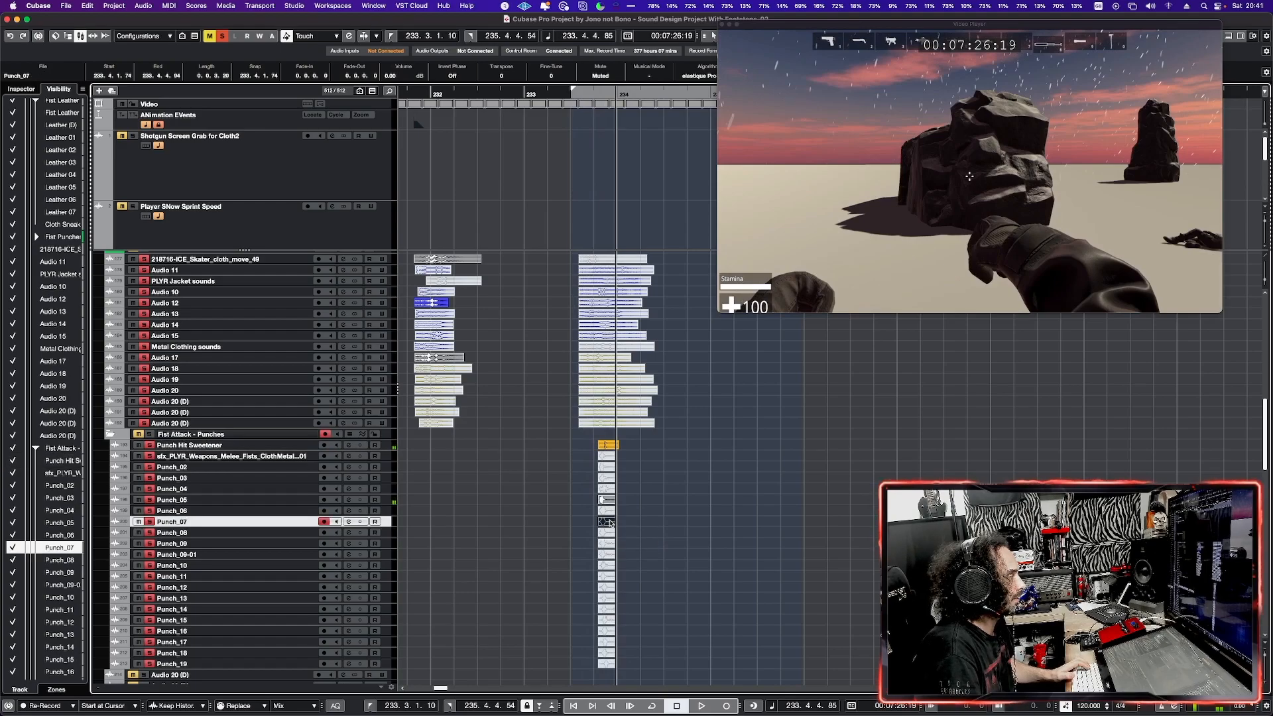
{"action": "left_click", "coordinate": [606, 500]}
{"action": "key", "text": "space"}
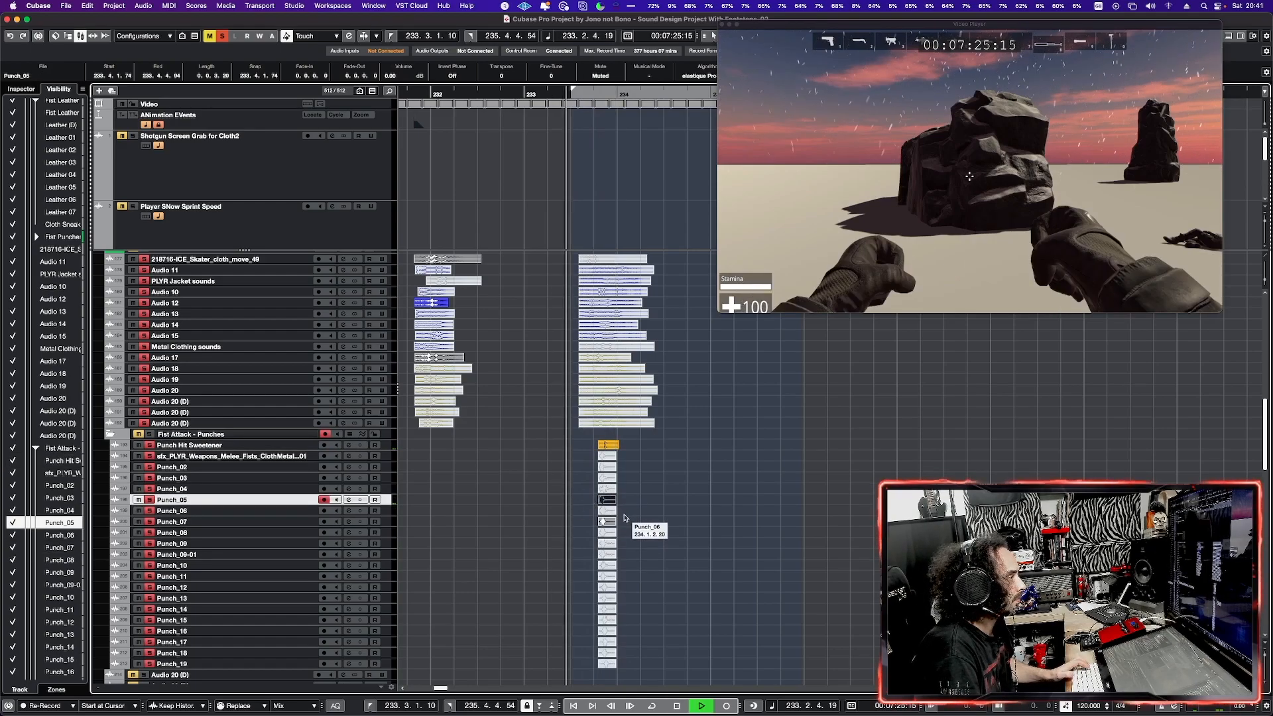
{"action": "key", "text": "space"}
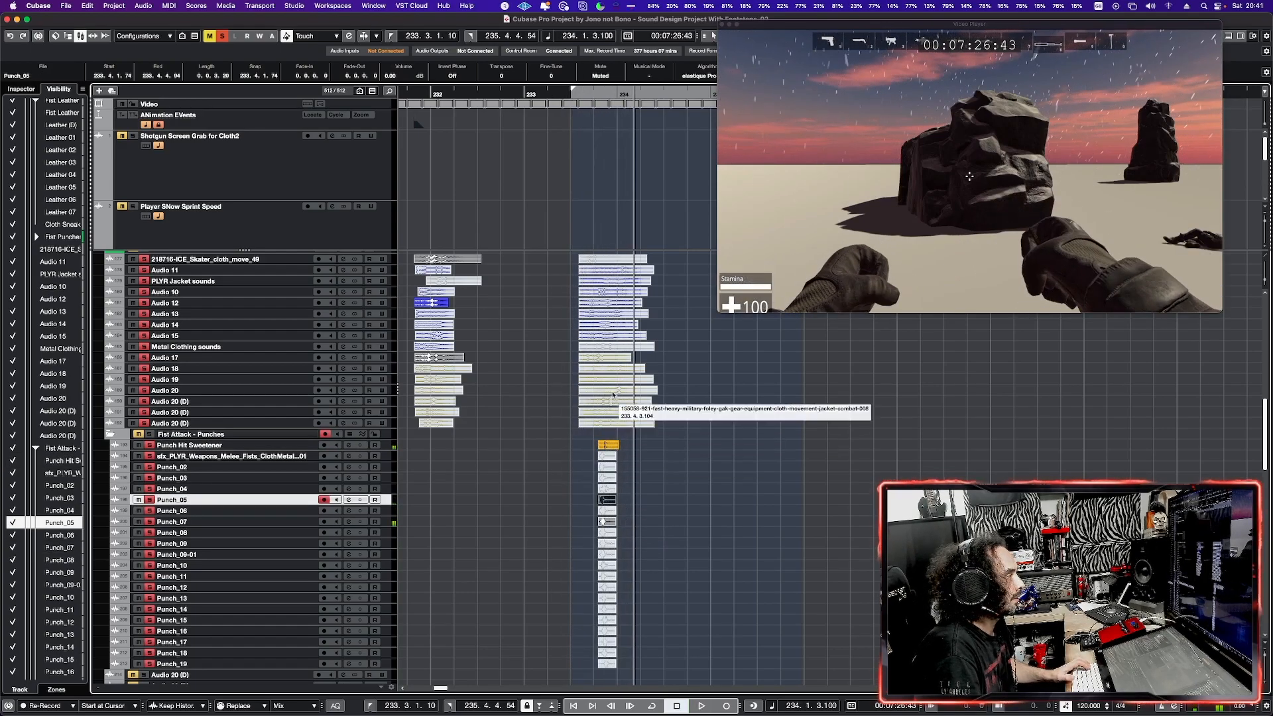
- Unmute the Audio 17 cloth clip near bar 234, and play it several times with Punch_07 and the Punch Hit Sweetener
{"action": "left_click", "coordinate": [615, 358]}
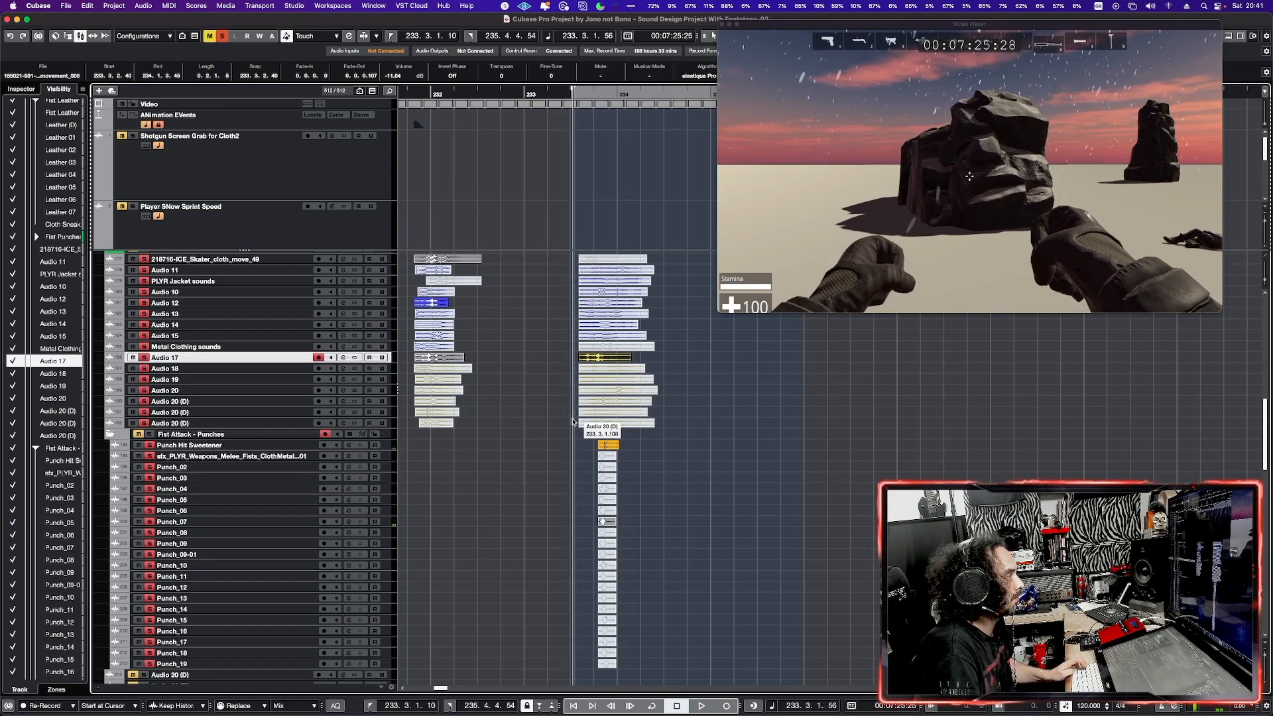
{"action": "key", "text": "space"}
{"action": "key", "text": "space"}
{"action": "key", "text": "space"}
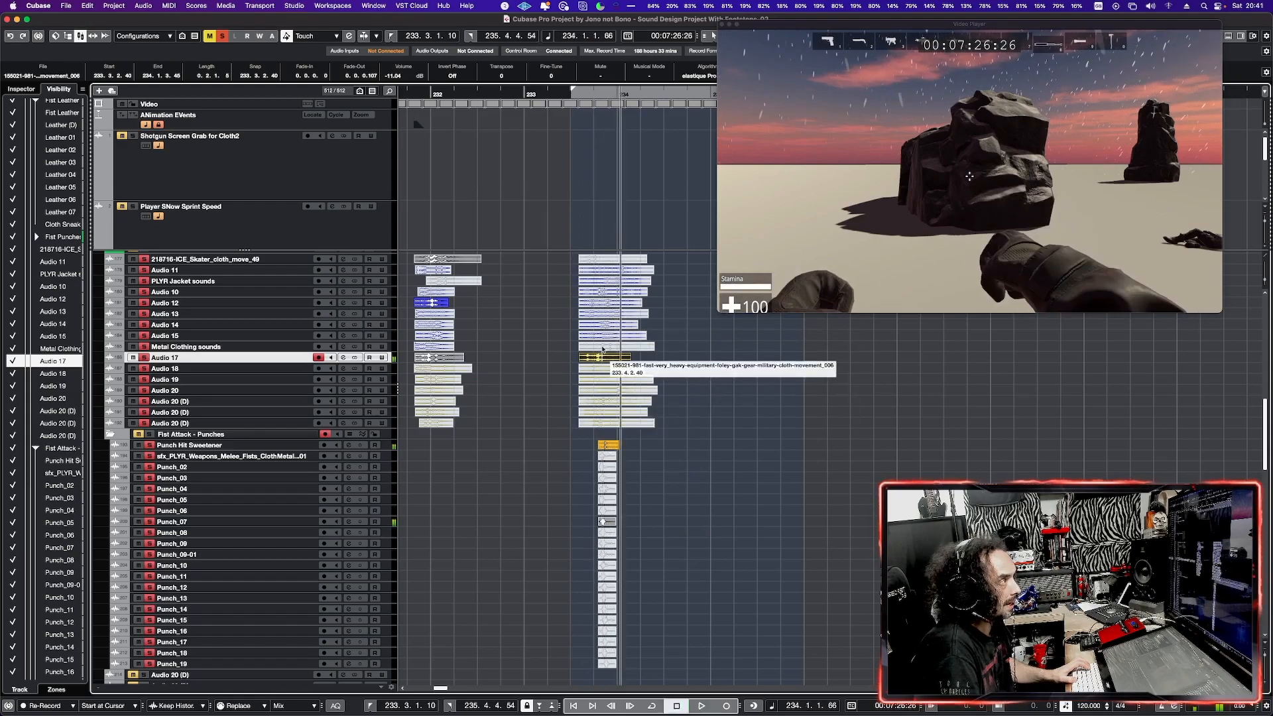
{"action": "key", "text": "space"}
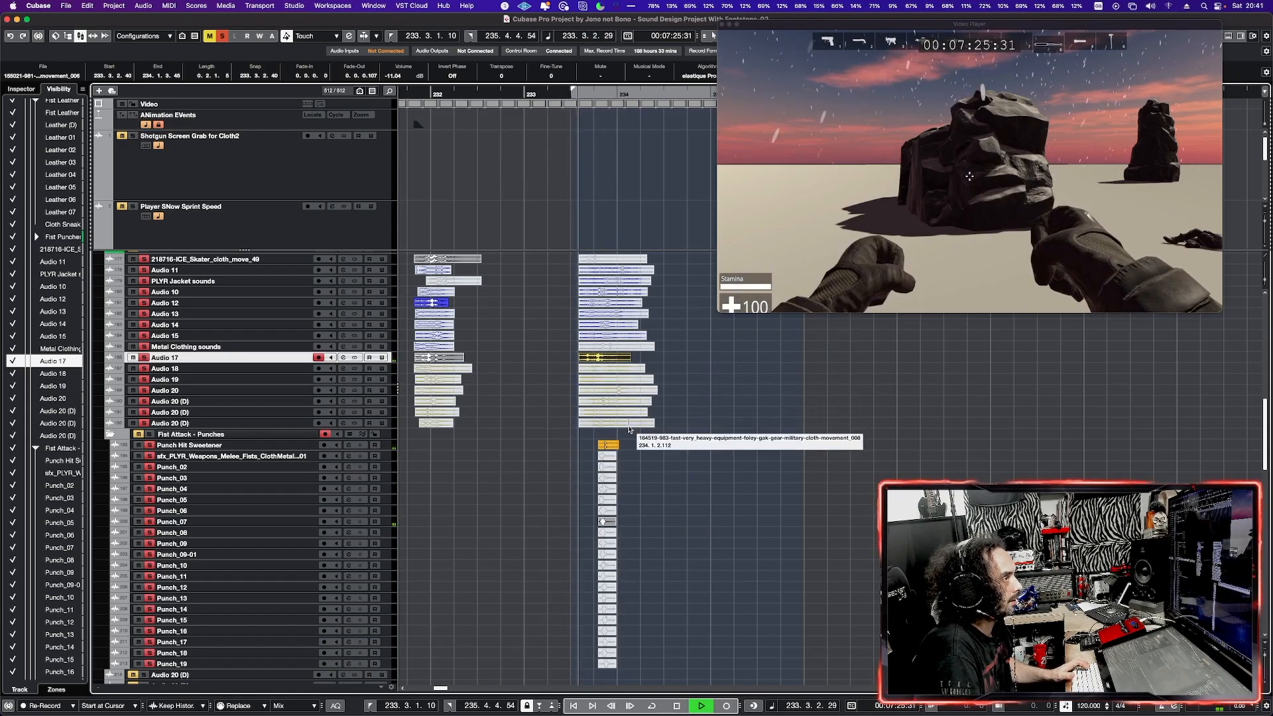
{"action": "key", "text": "space"}
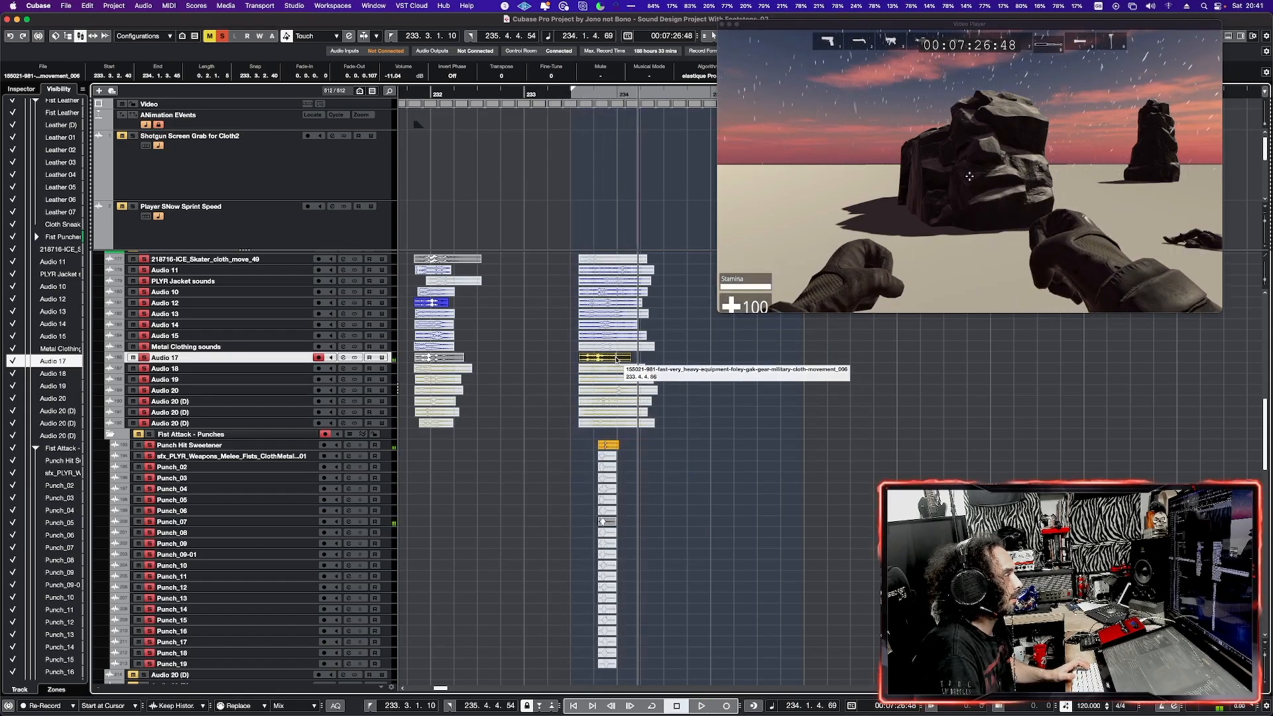
- Unmute the clip on the 218716-ICE_Skater_cloth_move_49 track near bar 234, and play it twice with Audio 17 and the punch layers
{"action": "key", "text": "super+grave"}
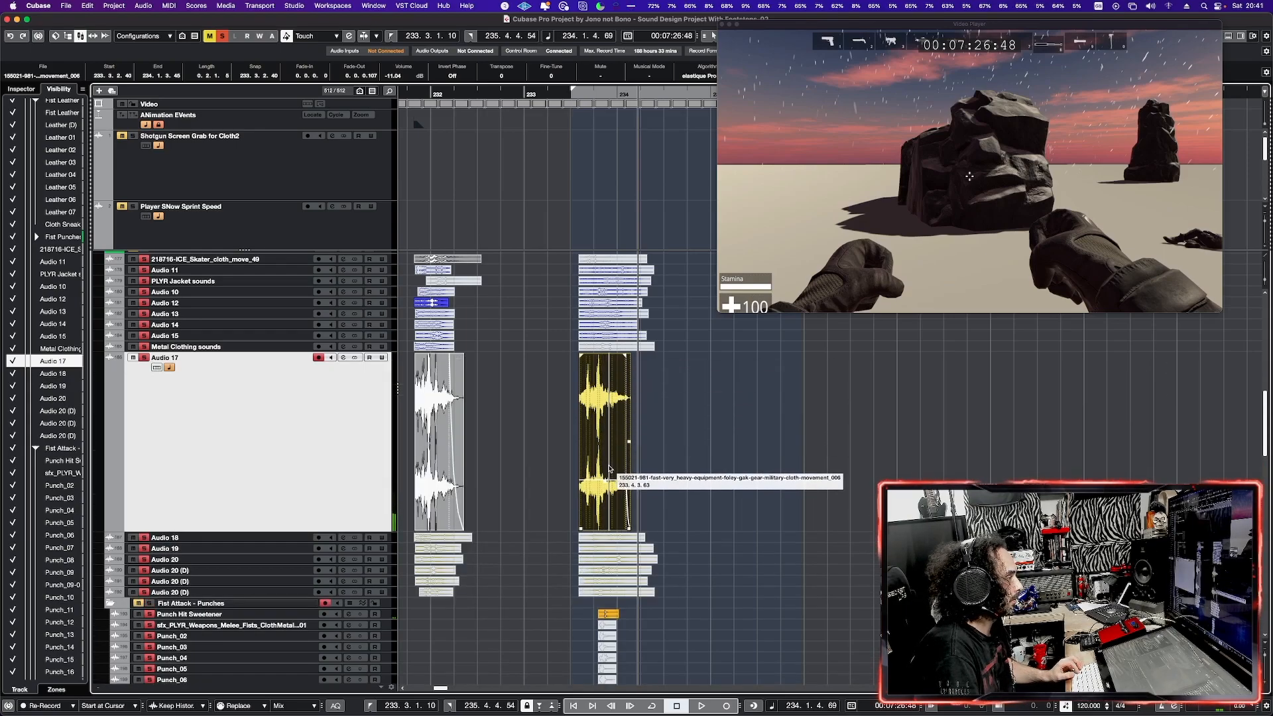
{"action": "key", "text": "super+grave"}
{"action": "scroll", "coordinate": [619, 530], "scroll_direction": "up", "scroll_amount": 5}
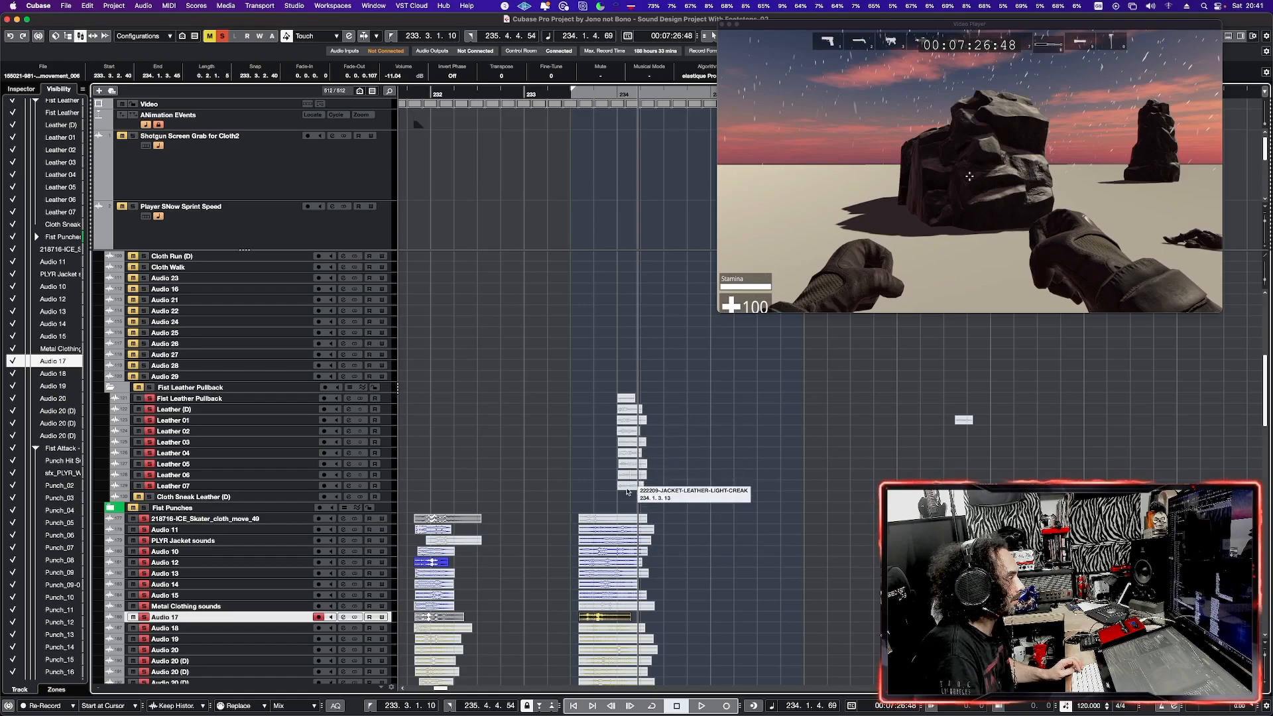
{"action": "left_click", "coordinate": [608, 521]}
{"action": "key", "text": "space"}
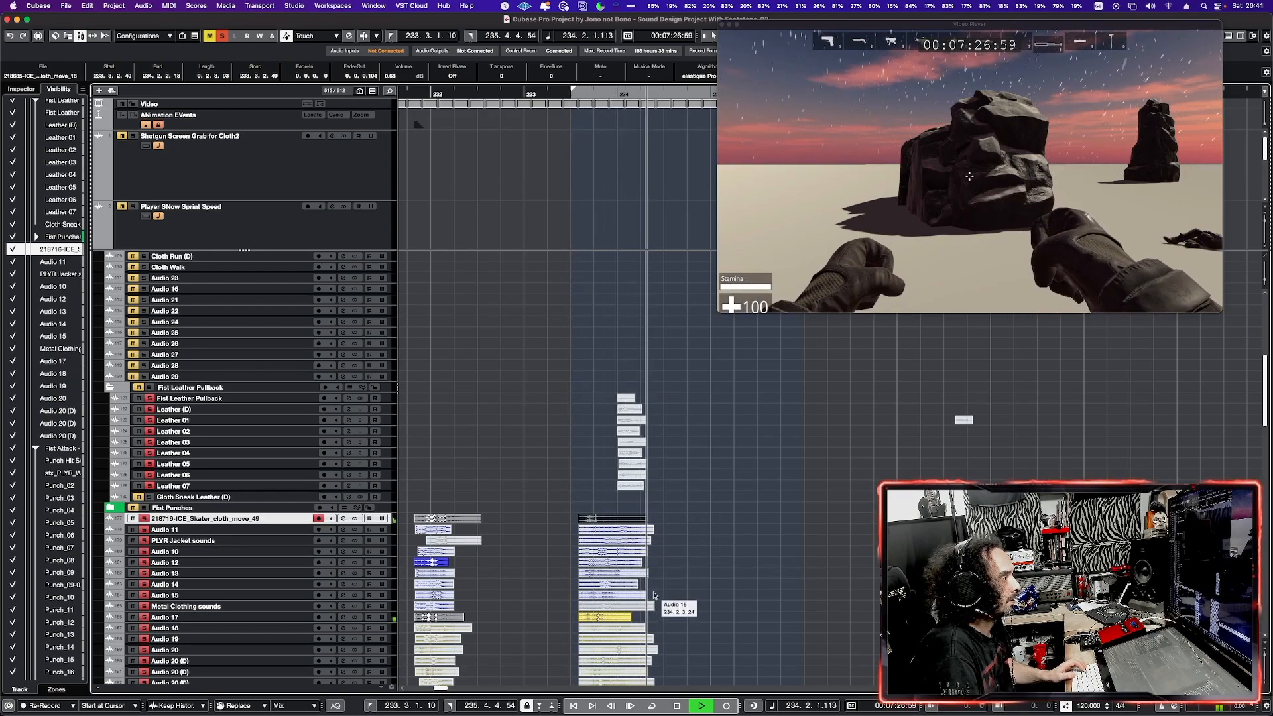
{"action": "key", "text": "space"}
{"action": "key", "text": "space"}
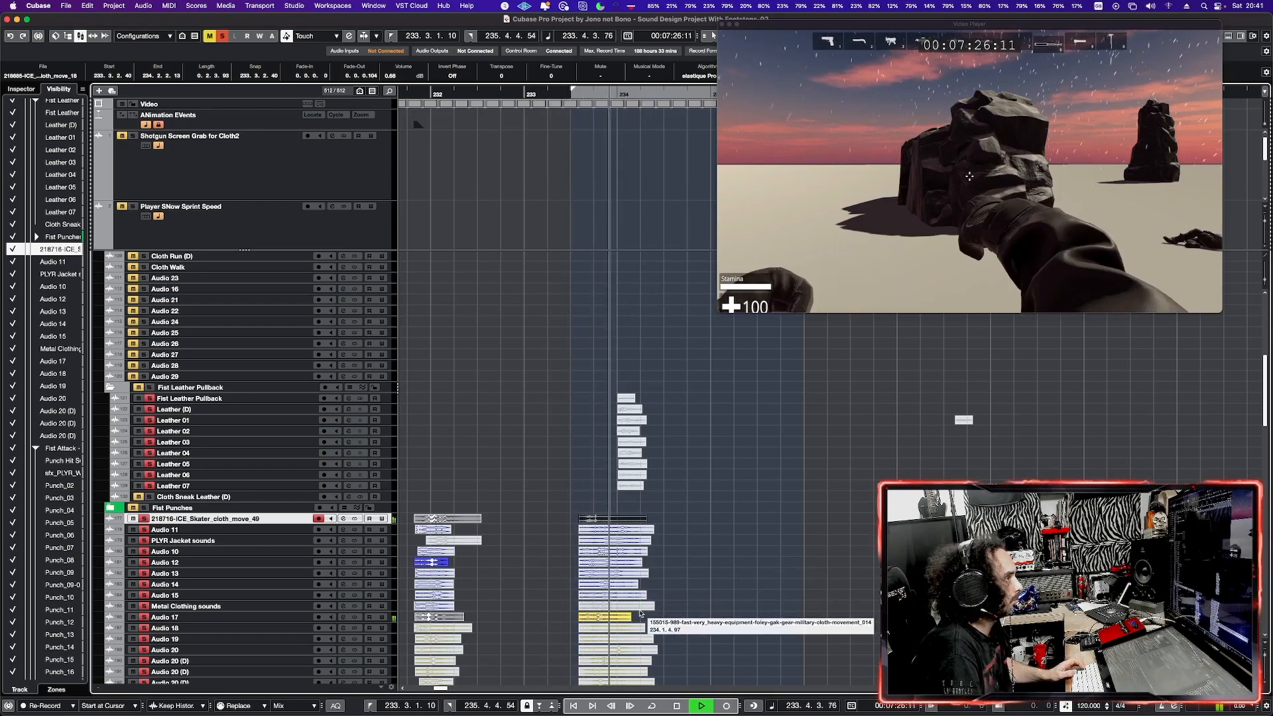
{"action": "key", "text": "space"}
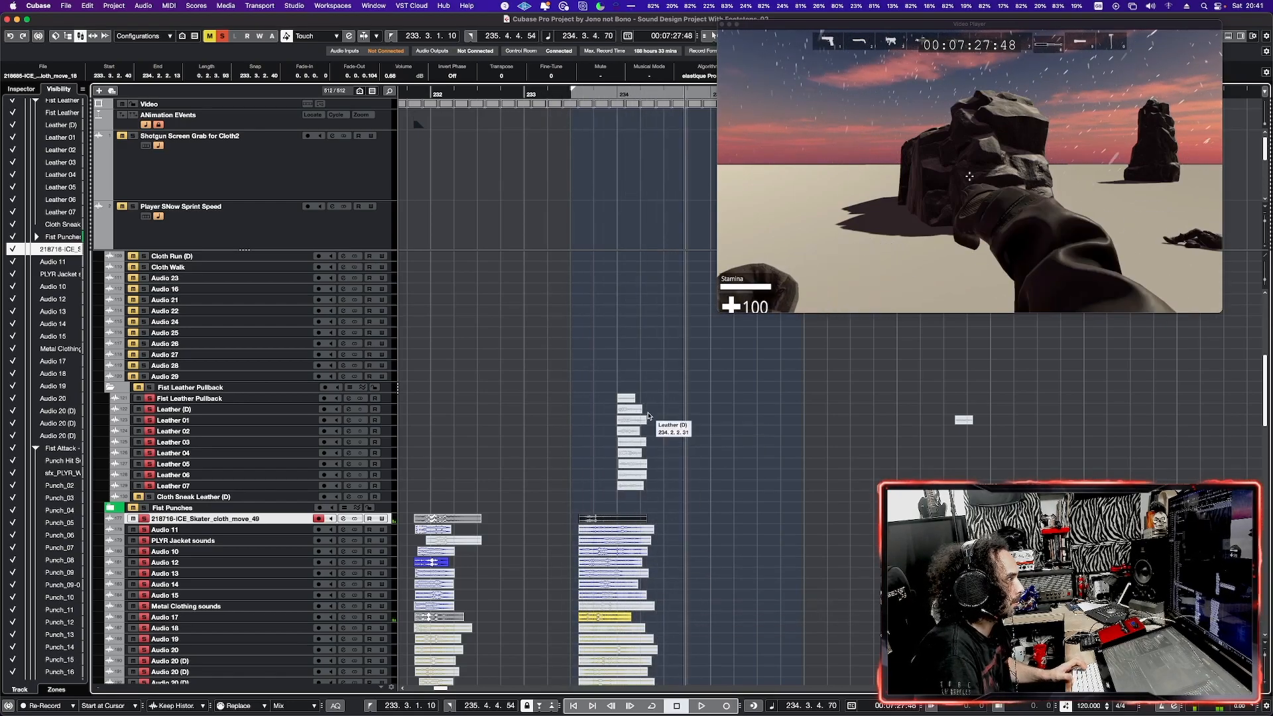
- Unmute the Fist Leather Pullback and Leather (D) clips near bar 234, and play them with the cloth and punch layers
{"action": "left_click", "coordinate": [626, 399]}
{"action": "key", "text": "space"}
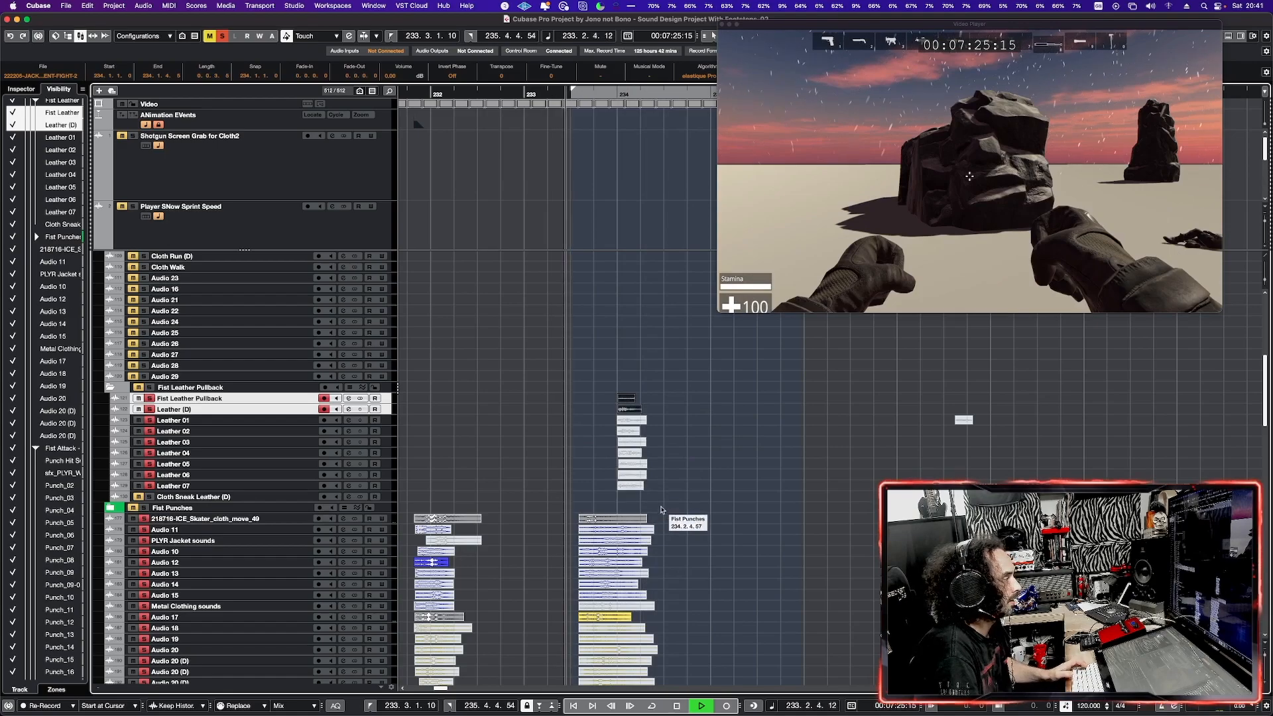
{"action": "left_click", "coordinate": [571, 498], "text": "alt+shift"}
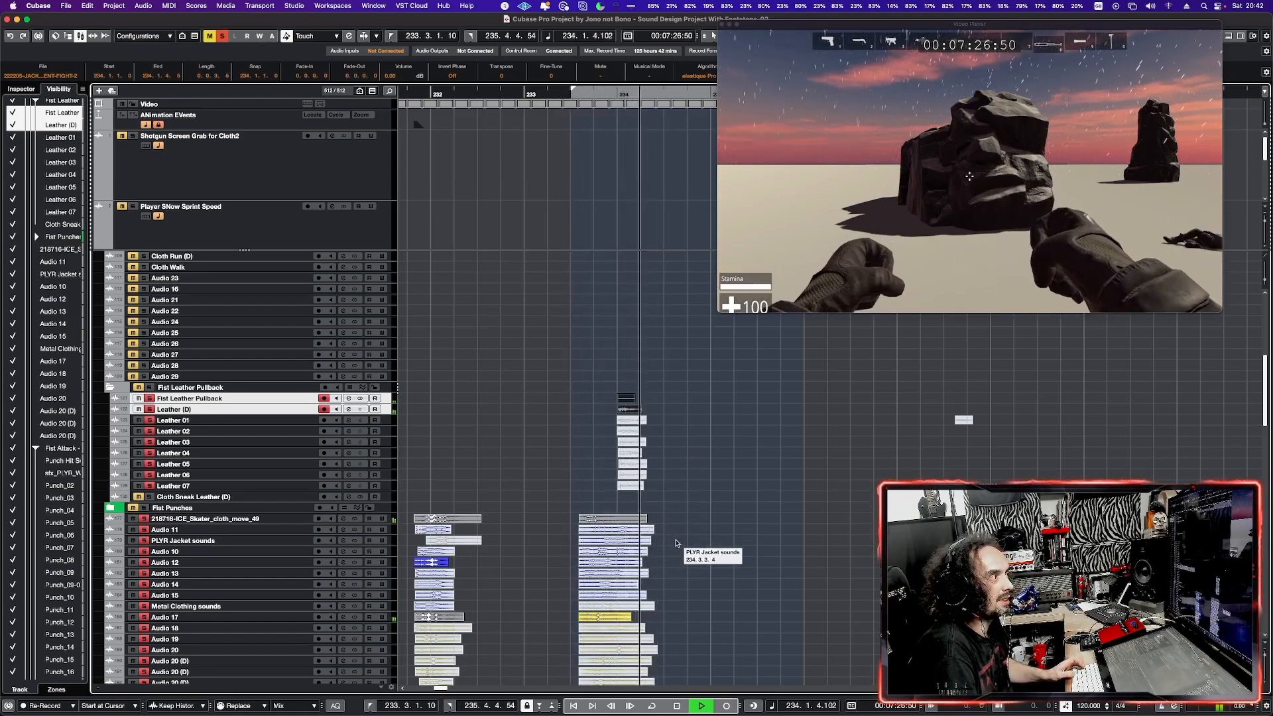
- Replay the combined punch, cloth and leather layers near bar 234 against the gameplay video
{"action": "key", "text": "space"}
{"action": "key", "text": "space"}
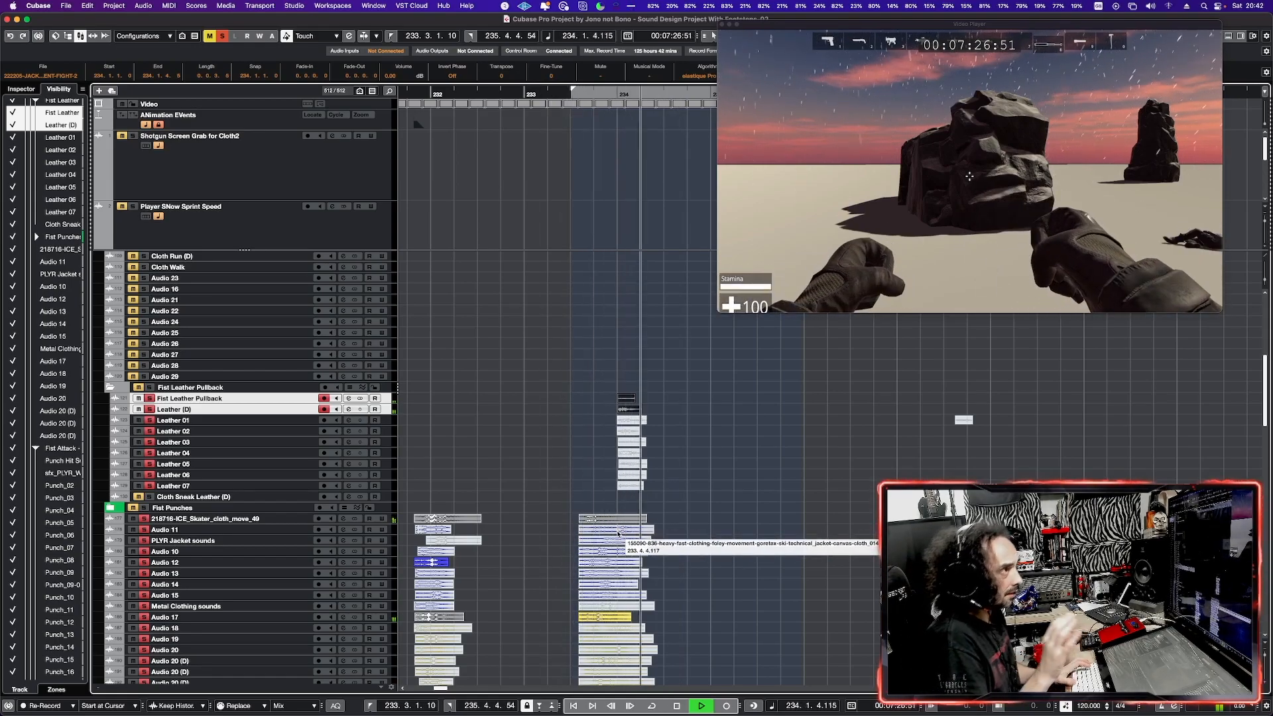
{"action": "key", "text": "space"}
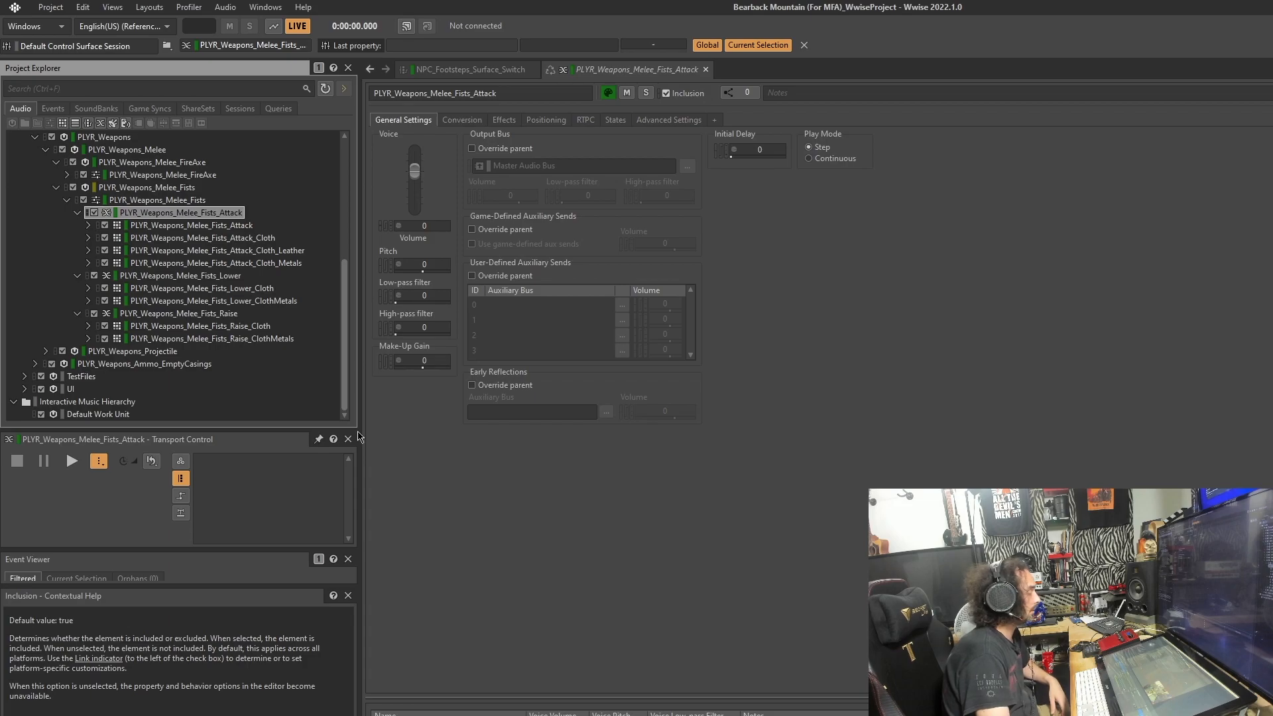
- Switch to Wwise and collapse the Attack, Lower and Raise containers under PLYR_Weapons_Melee_Fists
{"action": "left_click", "coordinate": [132, 199]}
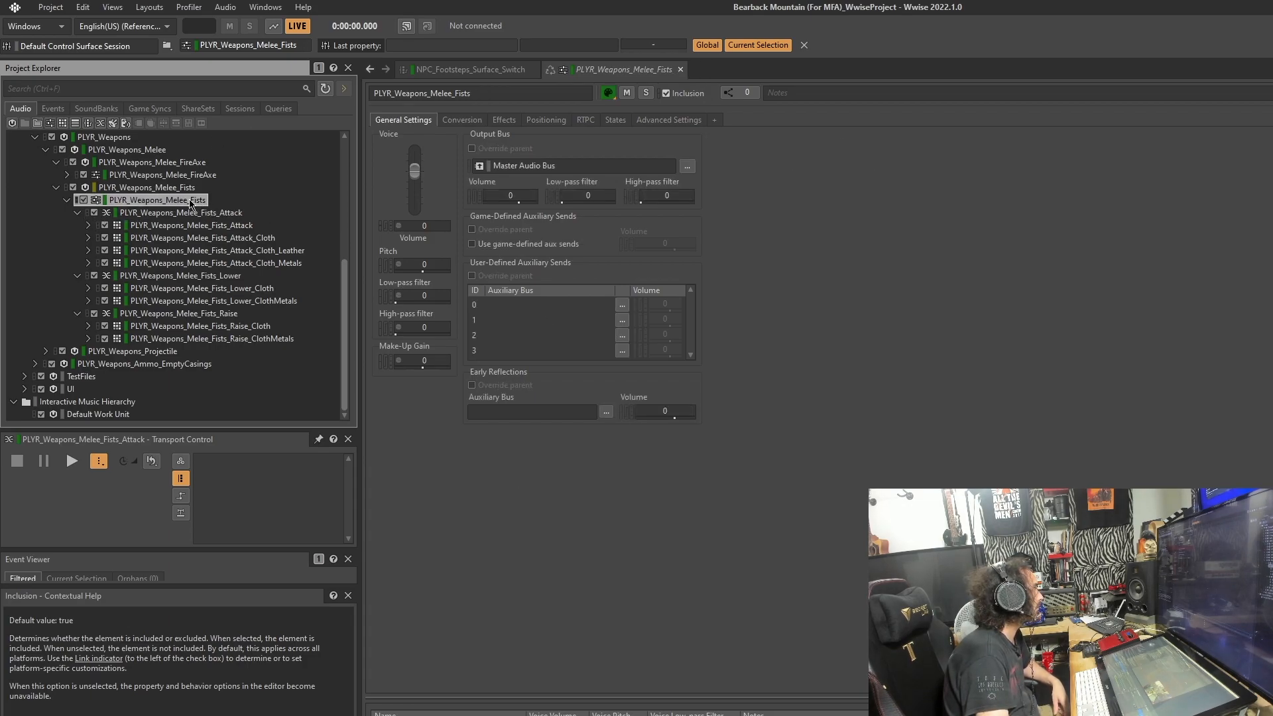
{"action": "left_click", "coordinate": [151, 213]}
{"action": "left_click", "coordinate": [77, 213]}
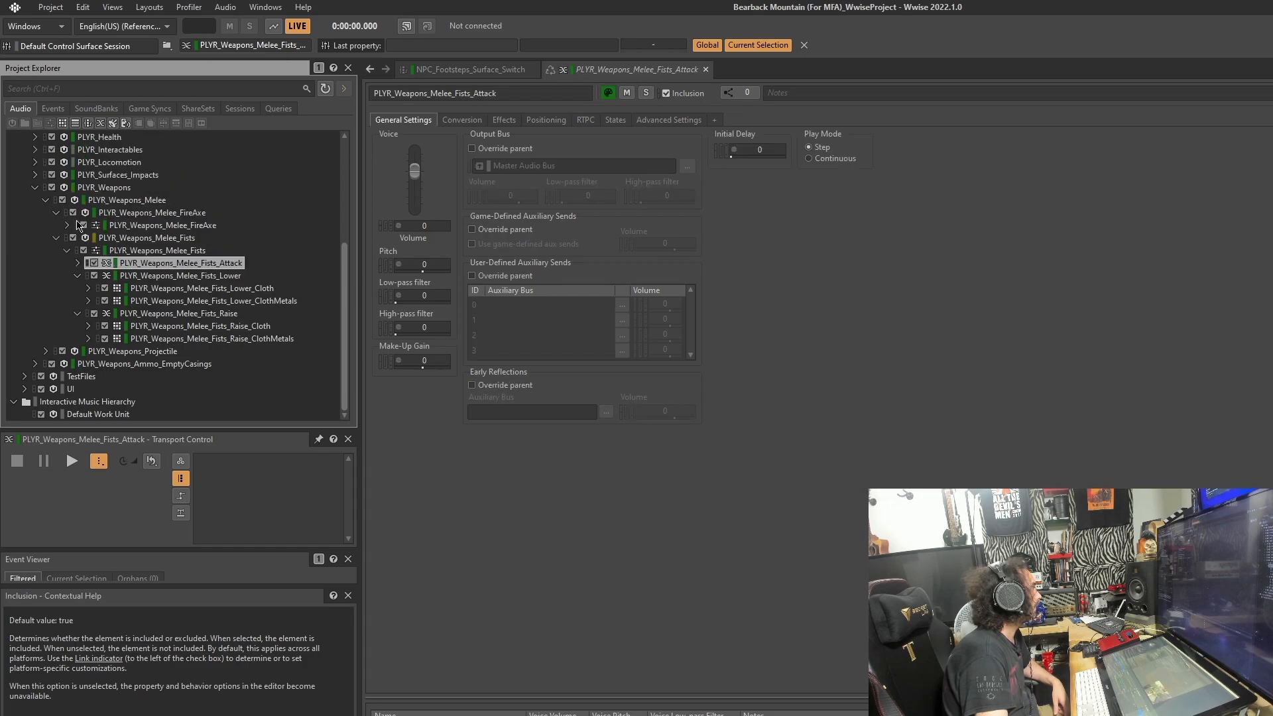
{"action": "left_click", "coordinate": [78, 277]}
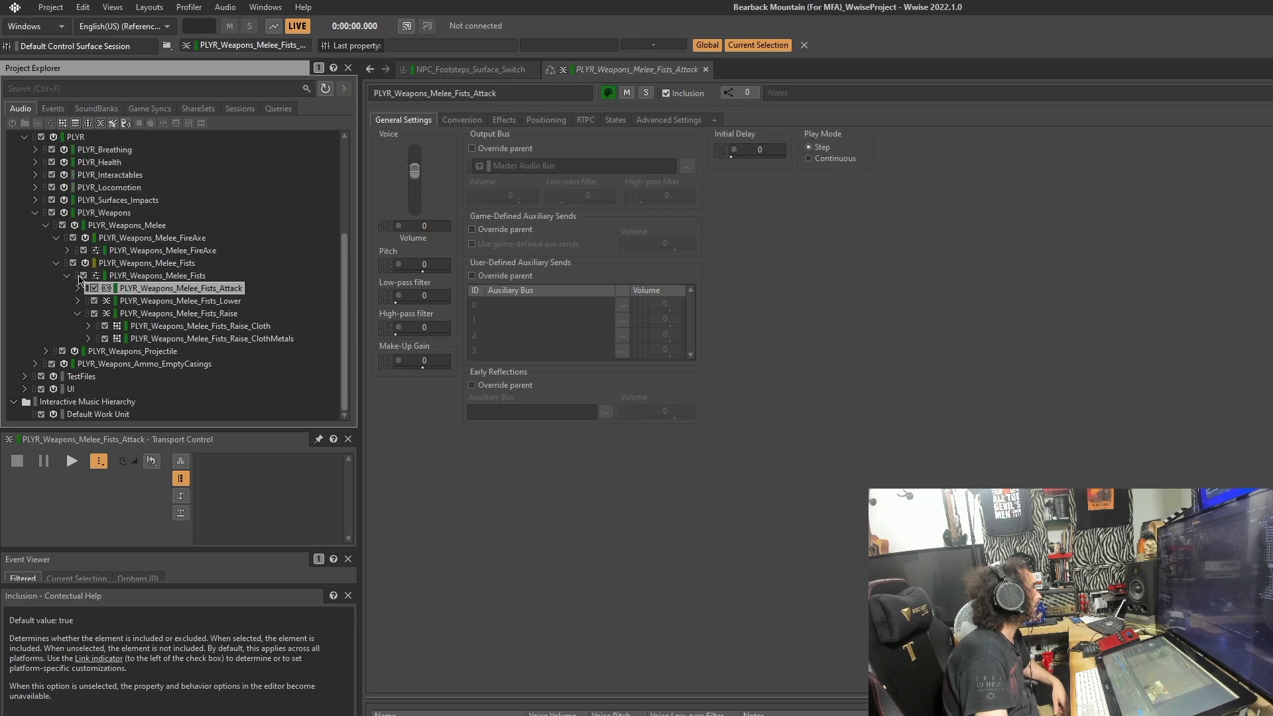
{"action": "left_click", "coordinate": [78, 314]}
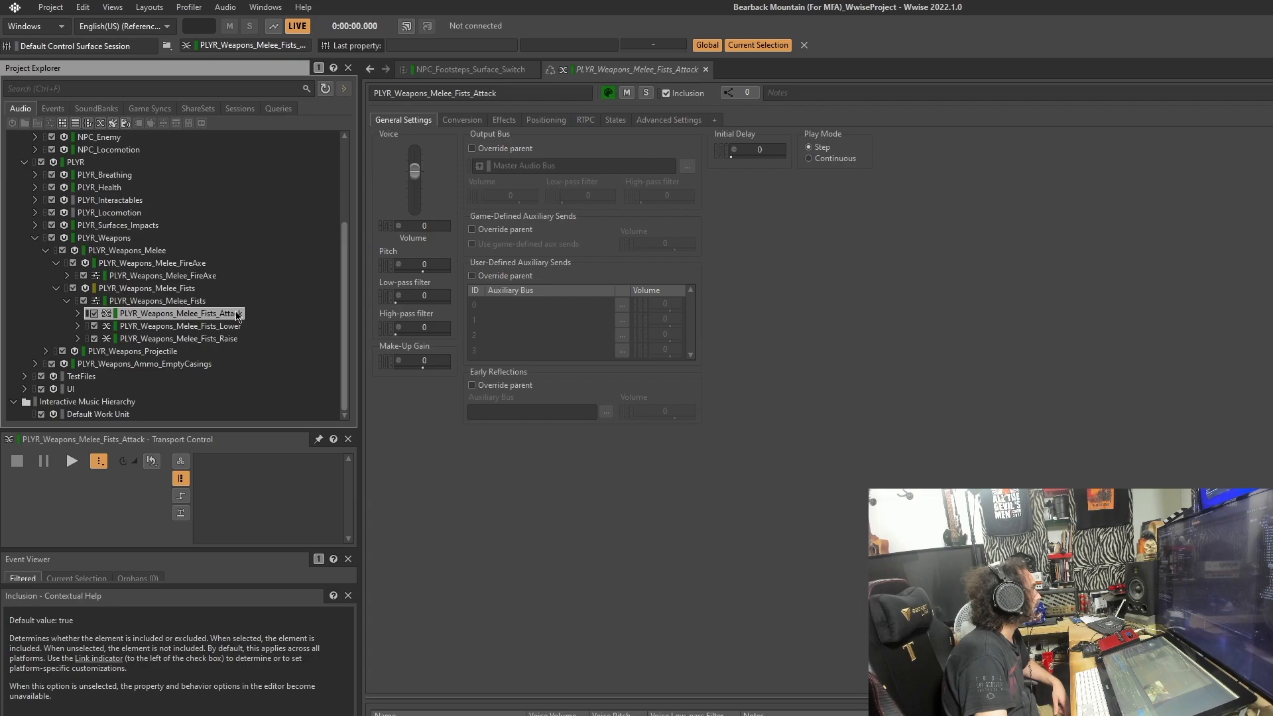
- View the settings of the Fists Lower, Raise and Attack containers, and expand Attack to show its layers
{"action": "left_click", "coordinate": [185, 326]}
{"action": "left_click", "coordinate": [180, 339]}
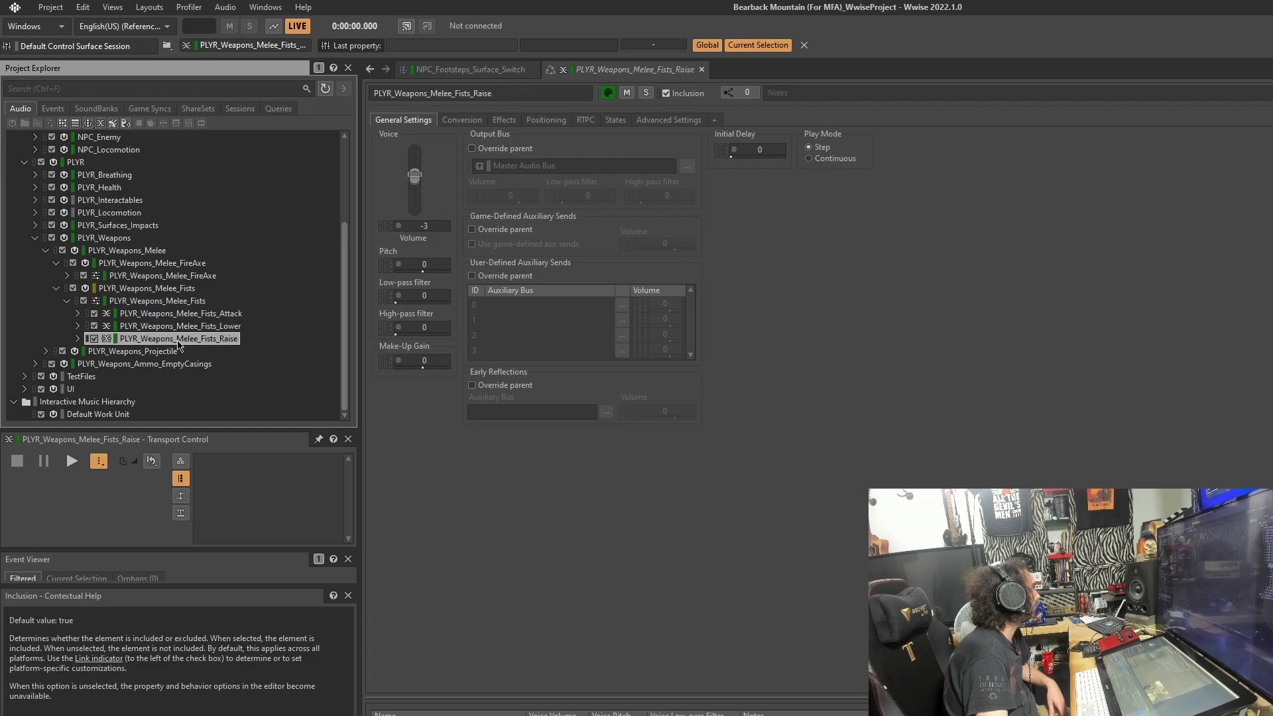
{"action": "left_click", "coordinate": [166, 315]}
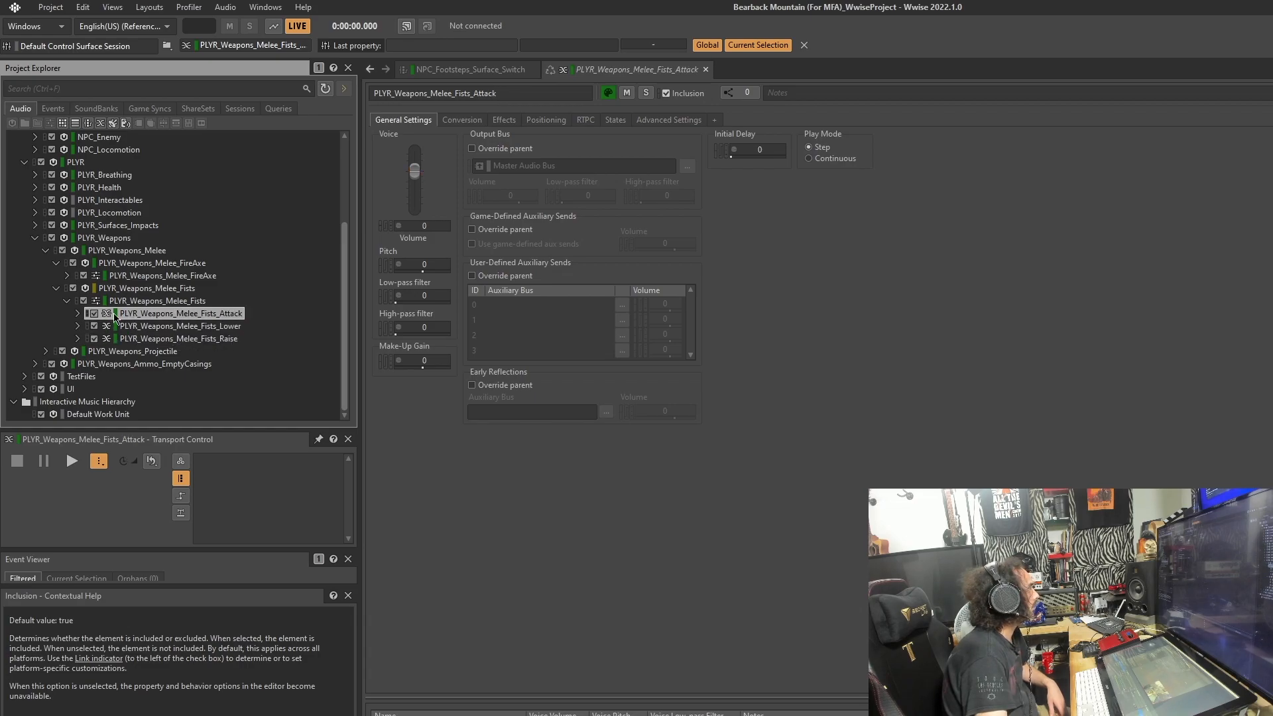
{"action": "left_click", "coordinate": [78, 315]}
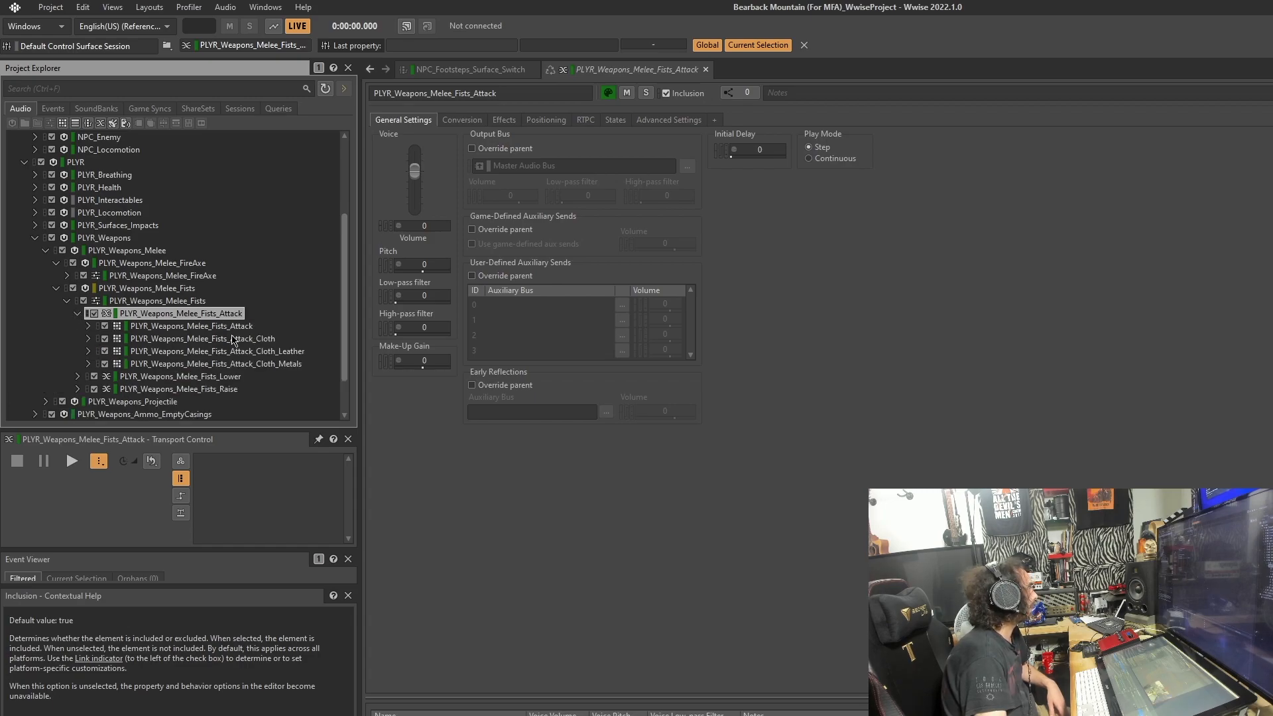
- Check the child containers inside PLYR_Weapons_Melee_Fists_Lower and PLYR_Weapons_Melee_Fists_Raise, collapsing each one again
{"action": "left_click", "coordinate": [181, 377]}
{"action": "left_click", "coordinate": [79, 377]}
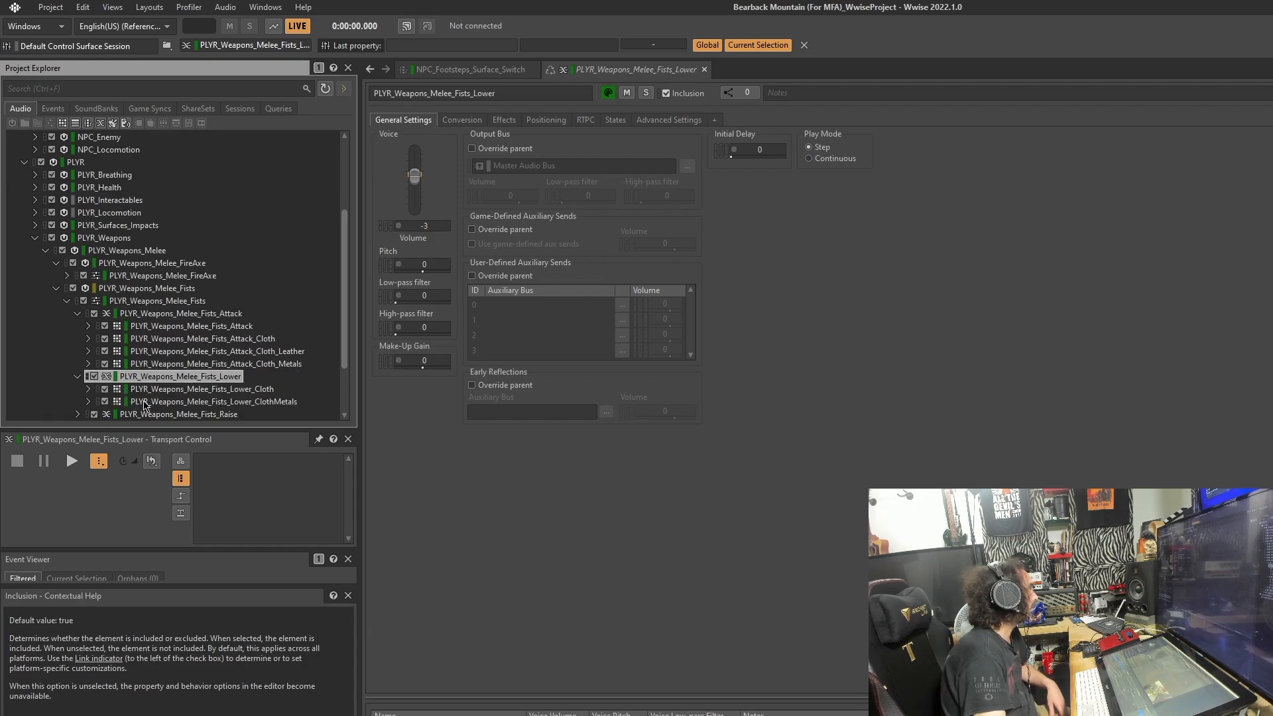
{"action": "left_click", "coordinate": [78, 376]}
{"action": "left_click", "coordinate": [78, 389]}
{"action": "scroll", "coordinate": [141, 375], "scroll_direction": "down", "scroll_amount": 1}
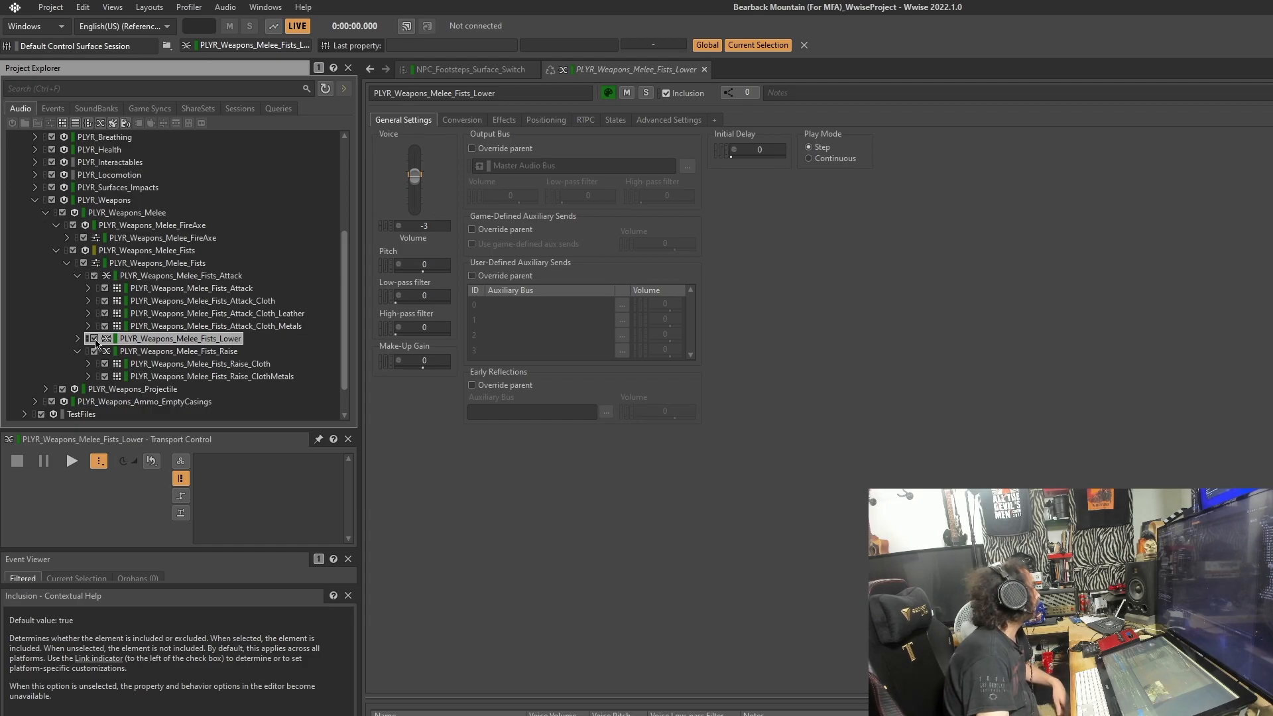
{"action": "left_click", "coordinate": [79, 351]}
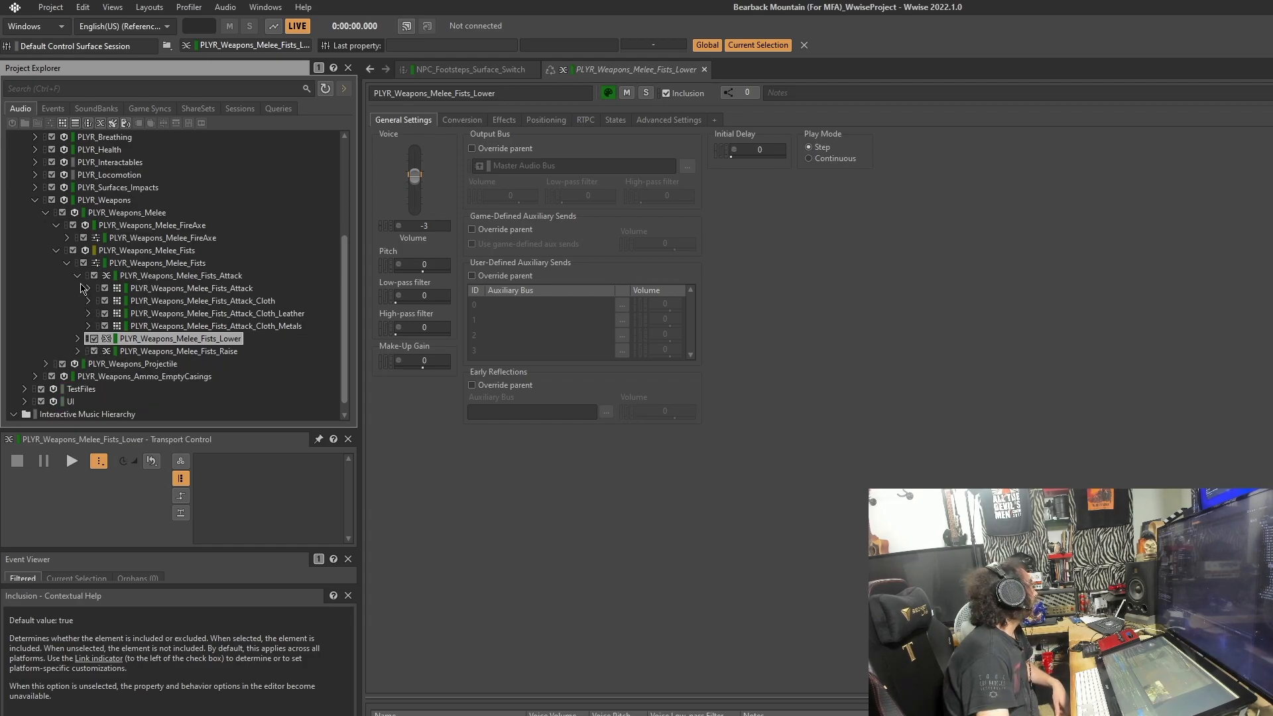
- Review the random container PLYR_Weapons_Melee_Fists_Attack inside its parent Attack container, and list its numbered sound variations
{"action": "left_click", "coordinate": [134, 277]}
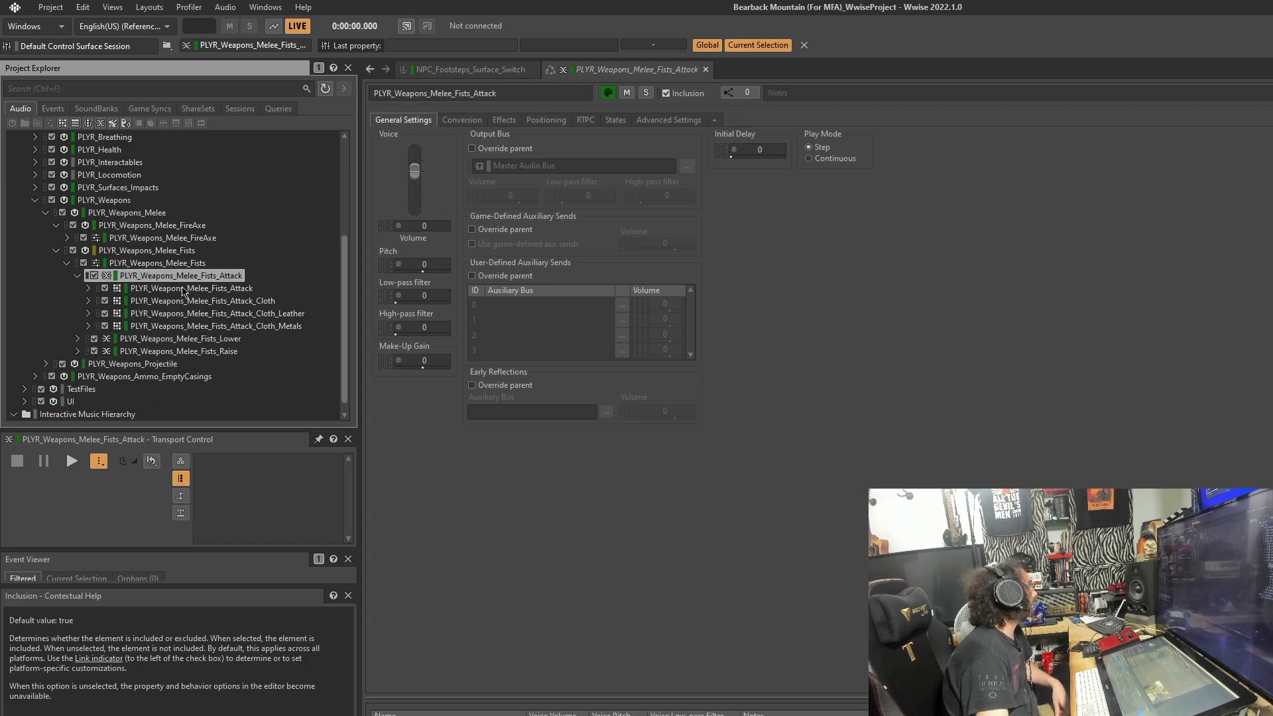
{"action": "left_click", "coordinate": [185, 292]}
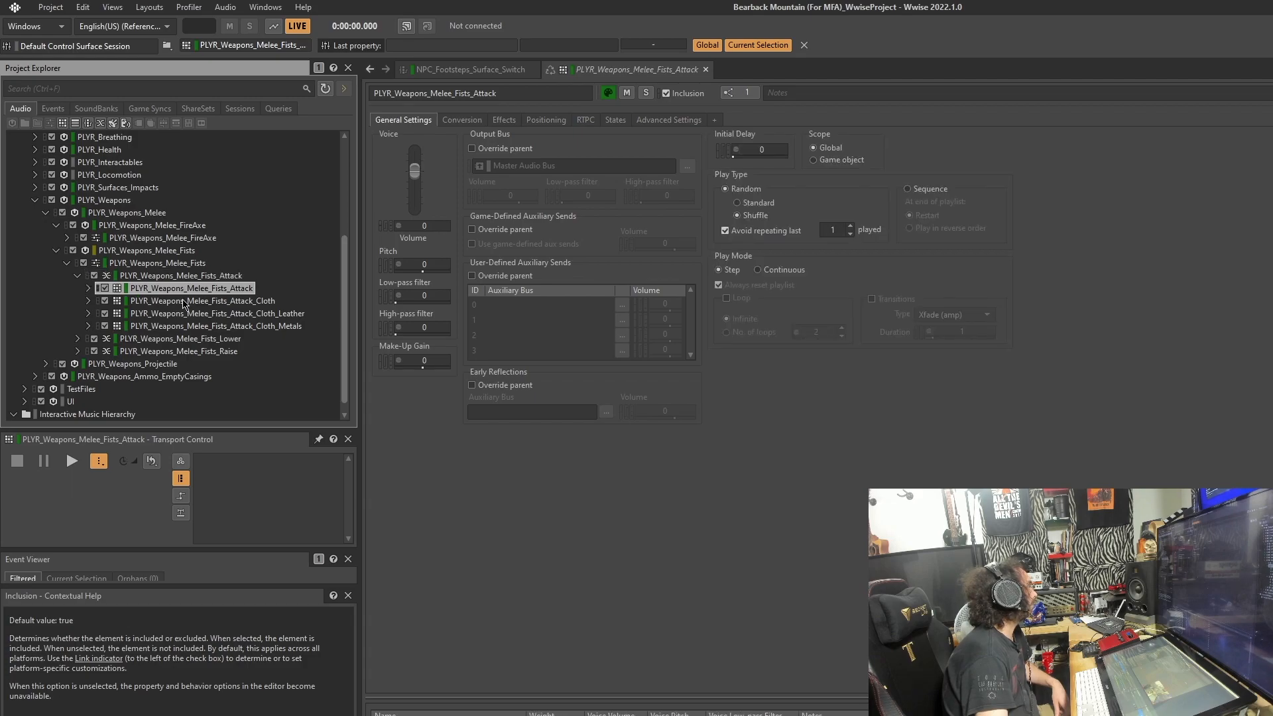
{"action": "left_click", "coordinate": [88, 288]}
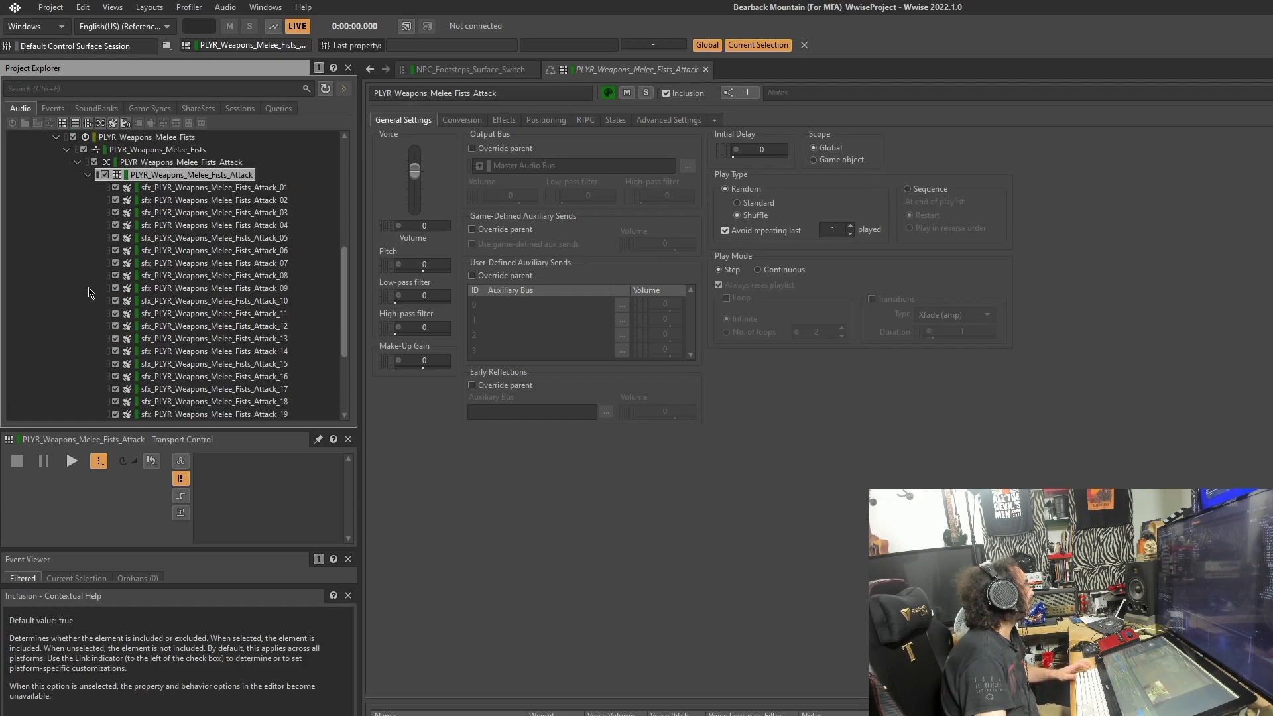
{"action": "scroll", "coordinate": [216, 264], "scroll_direction": "up", "scroll_amount": 1}
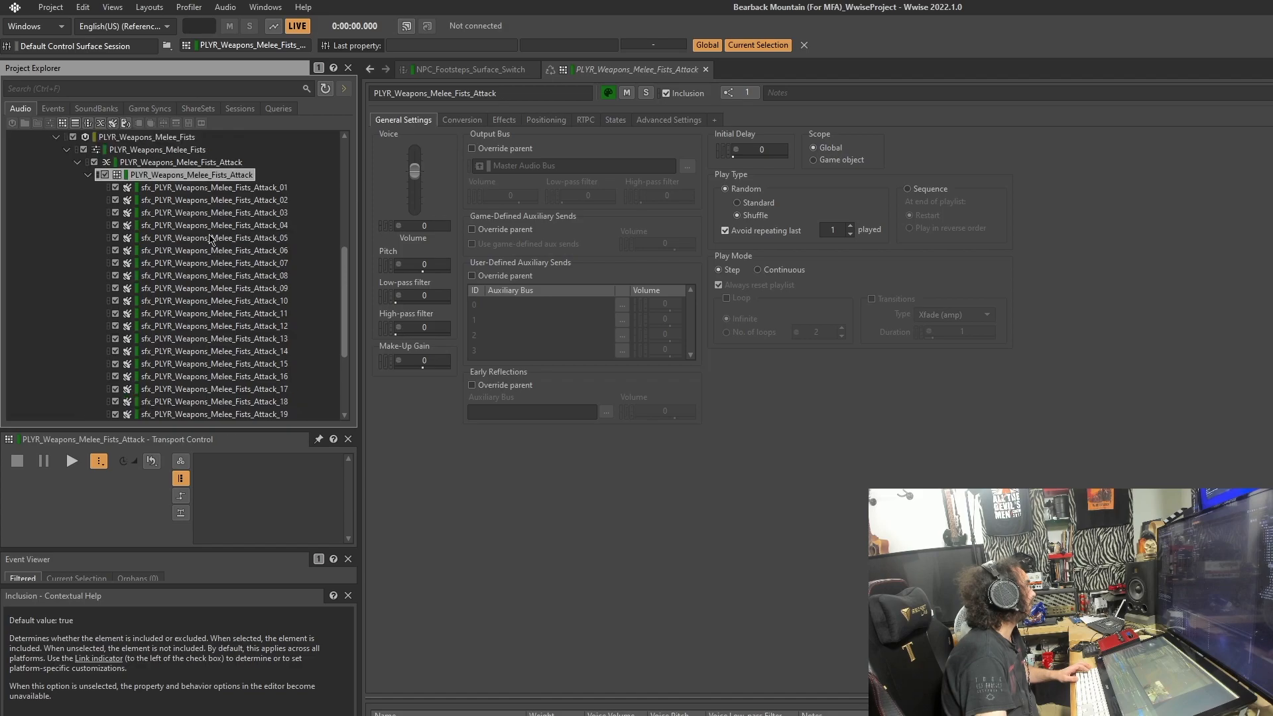
{"action": "scroll", "coordinate": [208, 184], "scroll_direction": "up", "scroll_amount": 1}
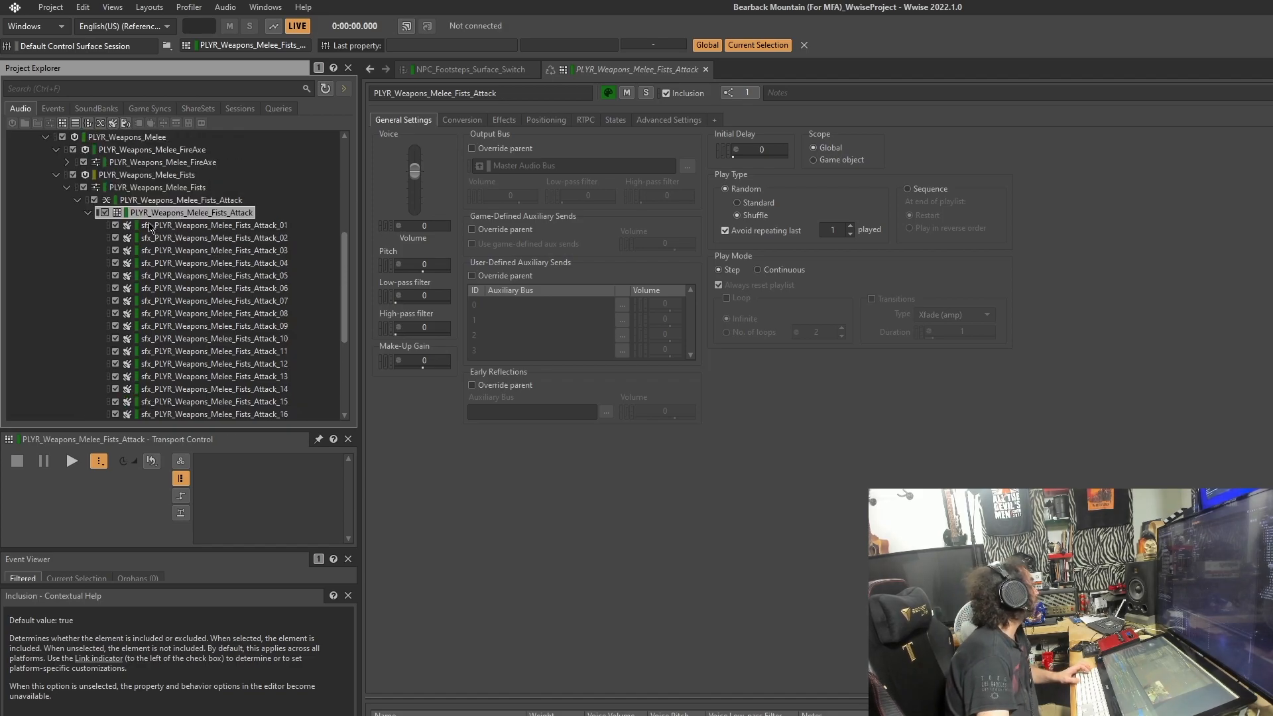
{"action": "left_click", "coordinate": [88, 212]}
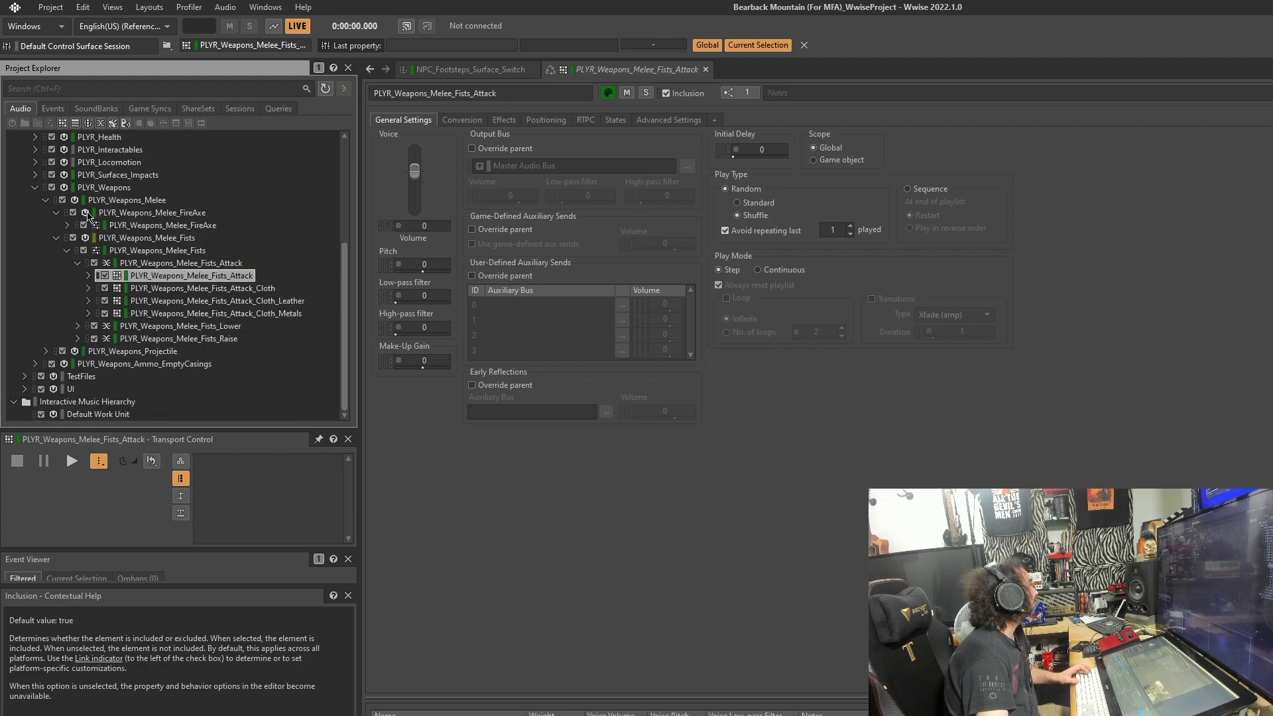
{"action": "left_click", "coordinate": [87, 275]}
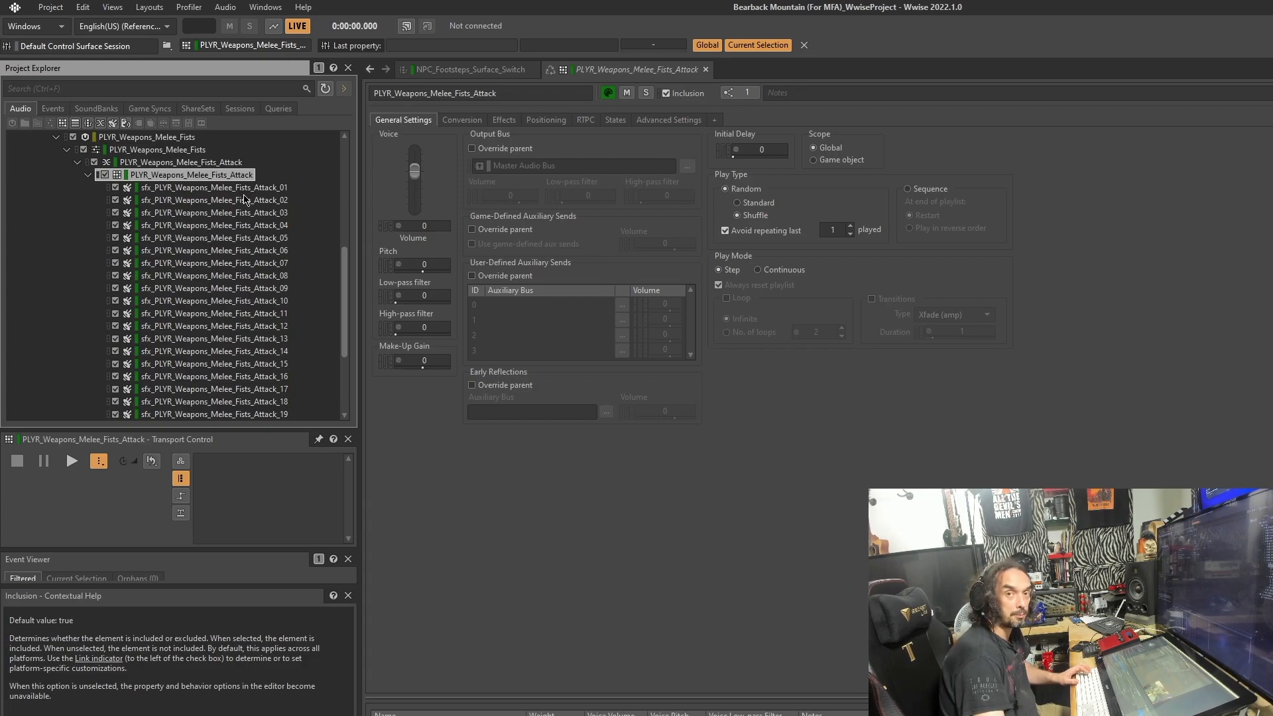
- Audition sfx_PLYR_Weapons_Melee_Fists_Attack_01 through 05 one by one, and collapse their container
{"action": "left_click", "coordinate": [196, 189]}
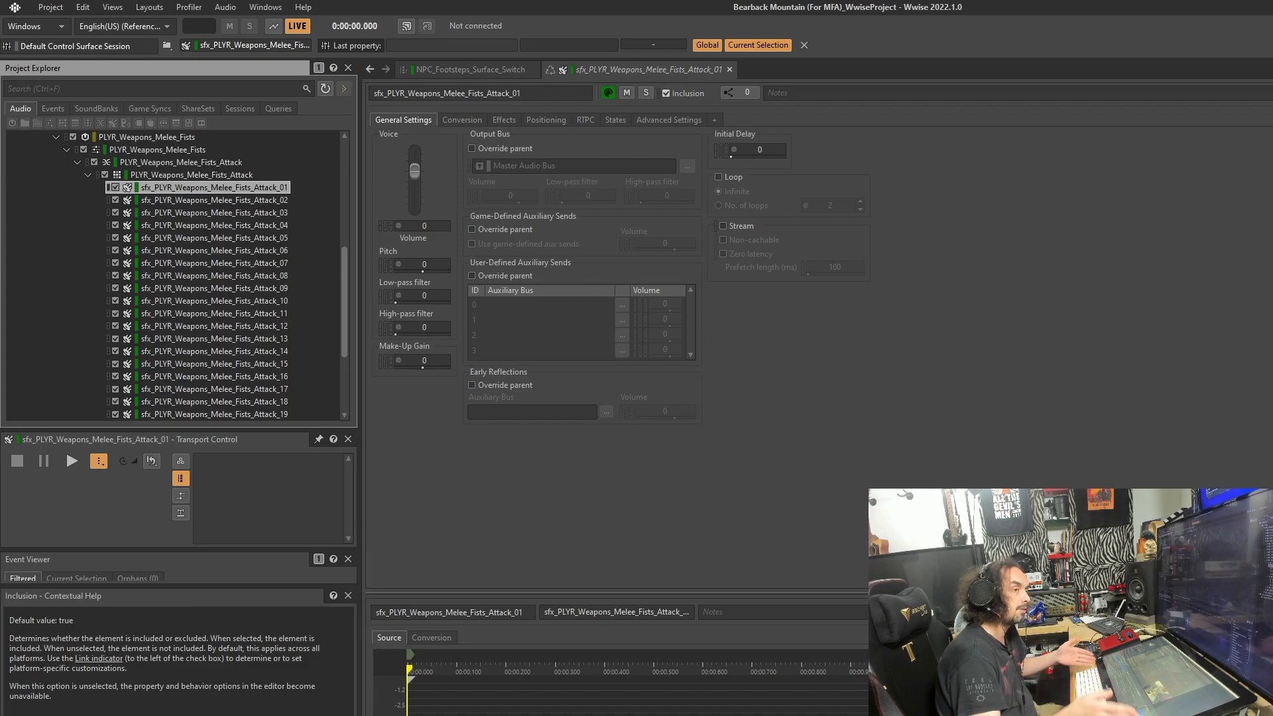
{"action": "key", "text": "space"}
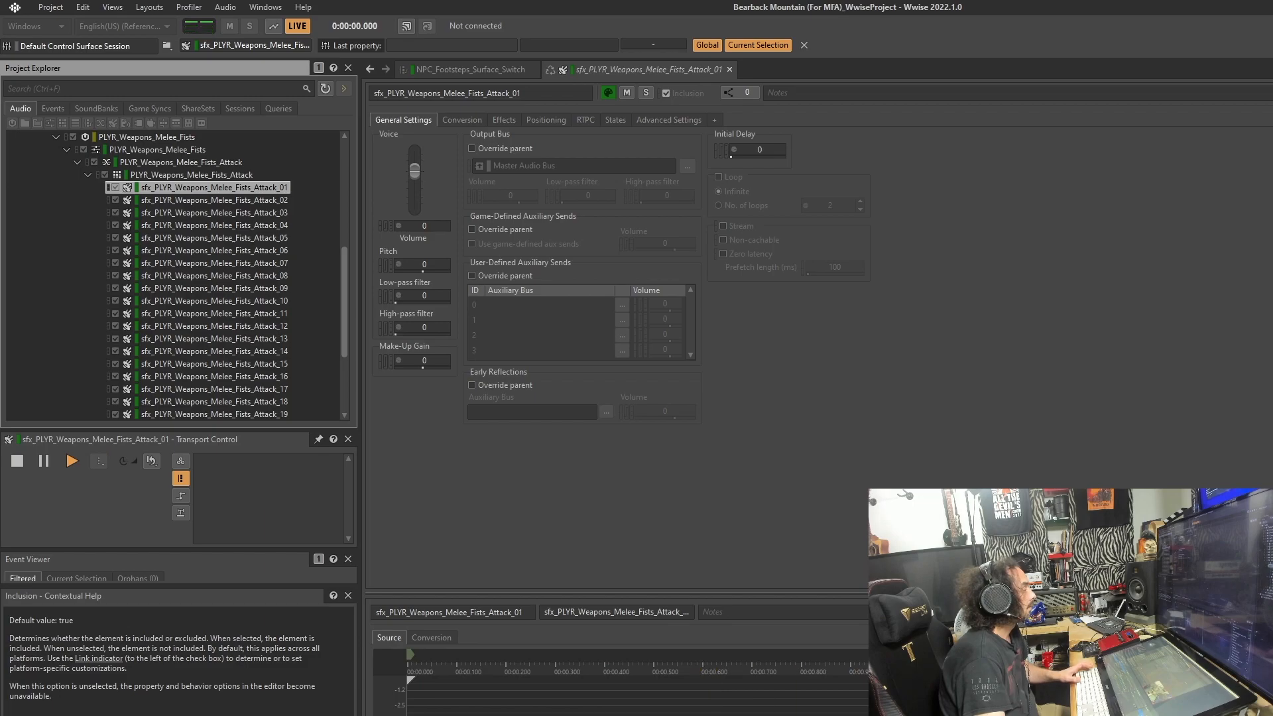
{"action": "left_click", "coordinate": [269, 202]}
{"action": "key", "text": "space"}
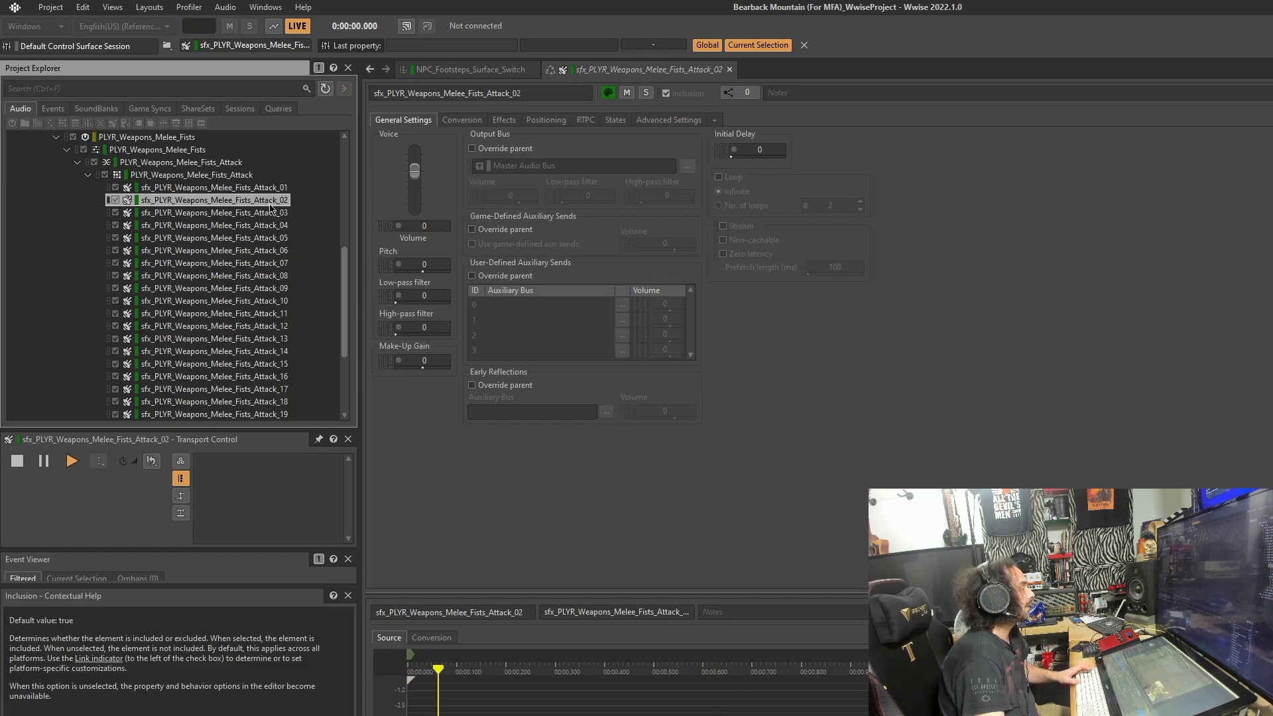
{"action": "left_click", "coordinate": [213, 214]}
{"action": "key", "text": "space"}
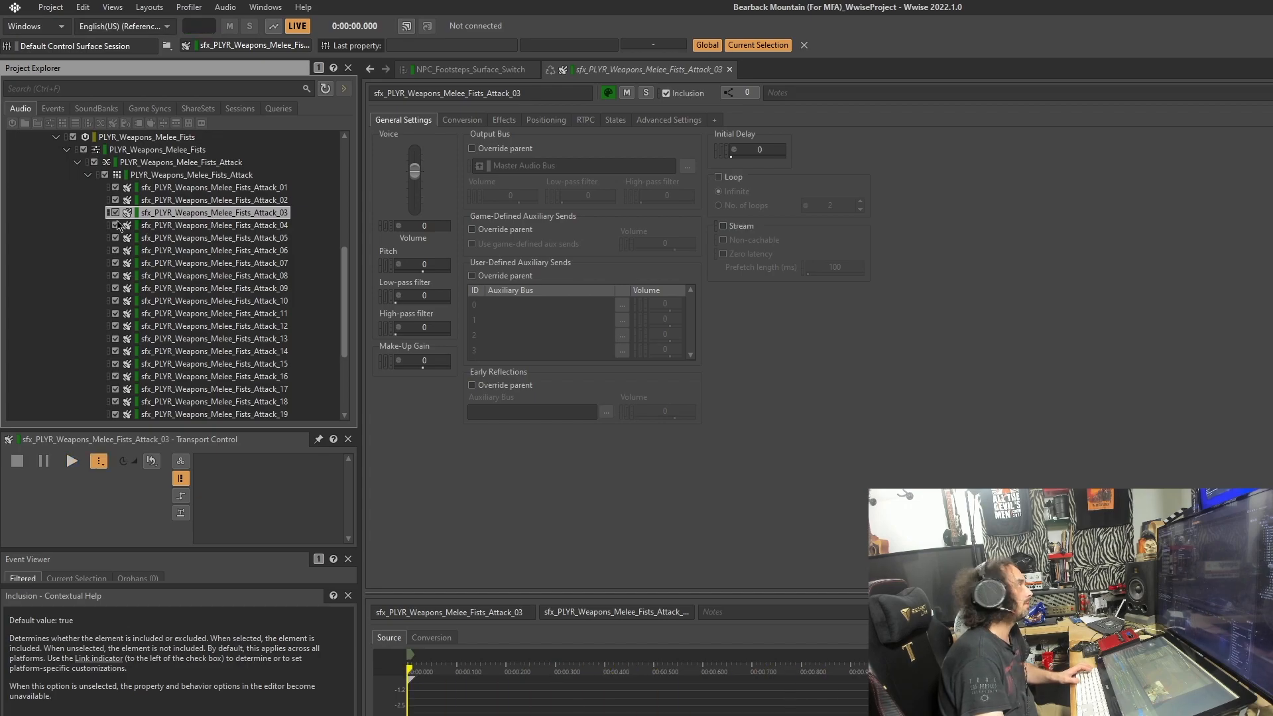
{"action": "left_click", "coordinate": [165, 227]}
{"action": "key", "text": "space"}
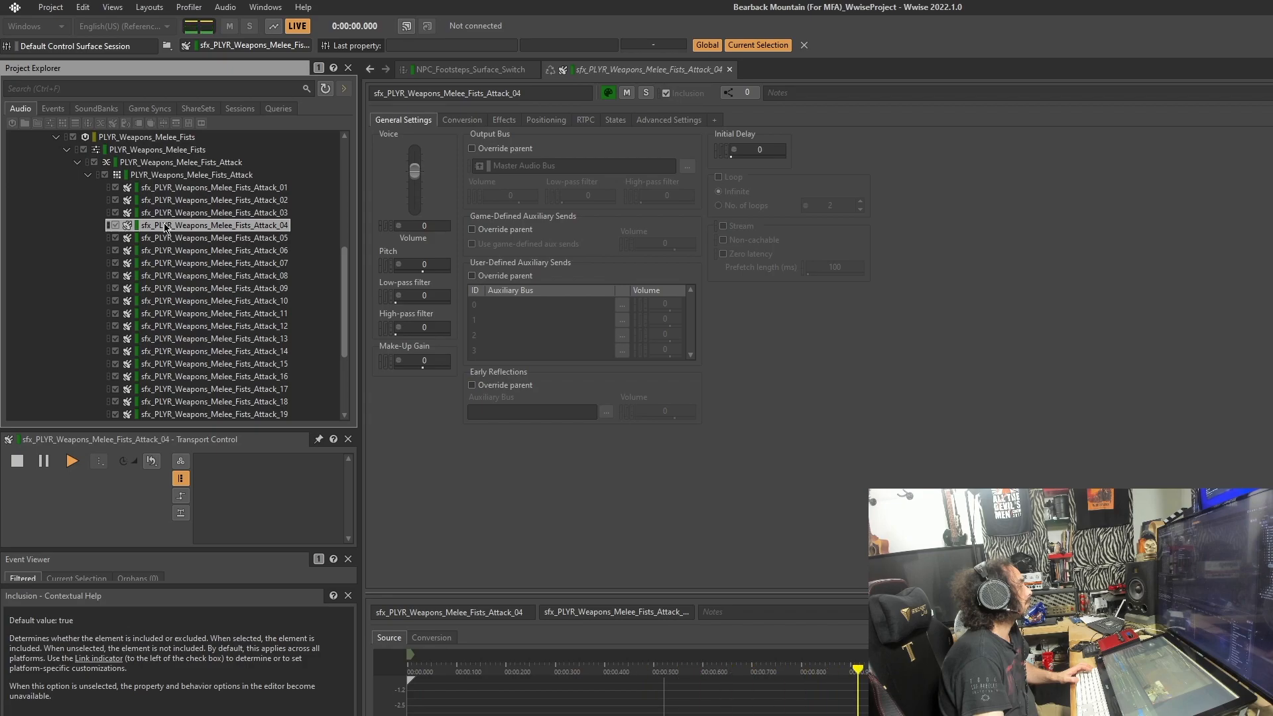
{"action": "left_click", "coordinate": [186, 240]}
{"action": "key", "text": "space"}
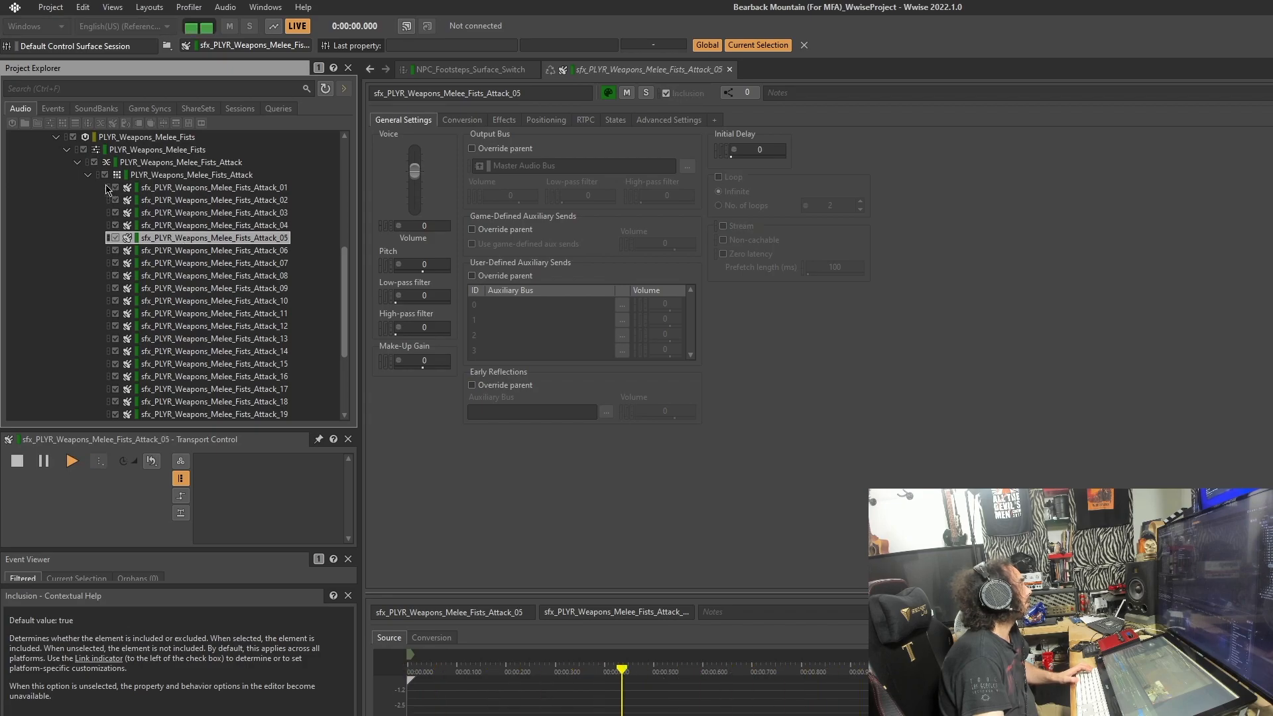
{"action": "left_click", "coordinate": [88, 175]}
- Expand PLYR_Weapons_Melee_Fists_Attack_Cloth, audition its Cloth_01 through Cloth_06 sounds in turn, and collapse it
{"action": "left_click", "coordinate": [209, 288]}
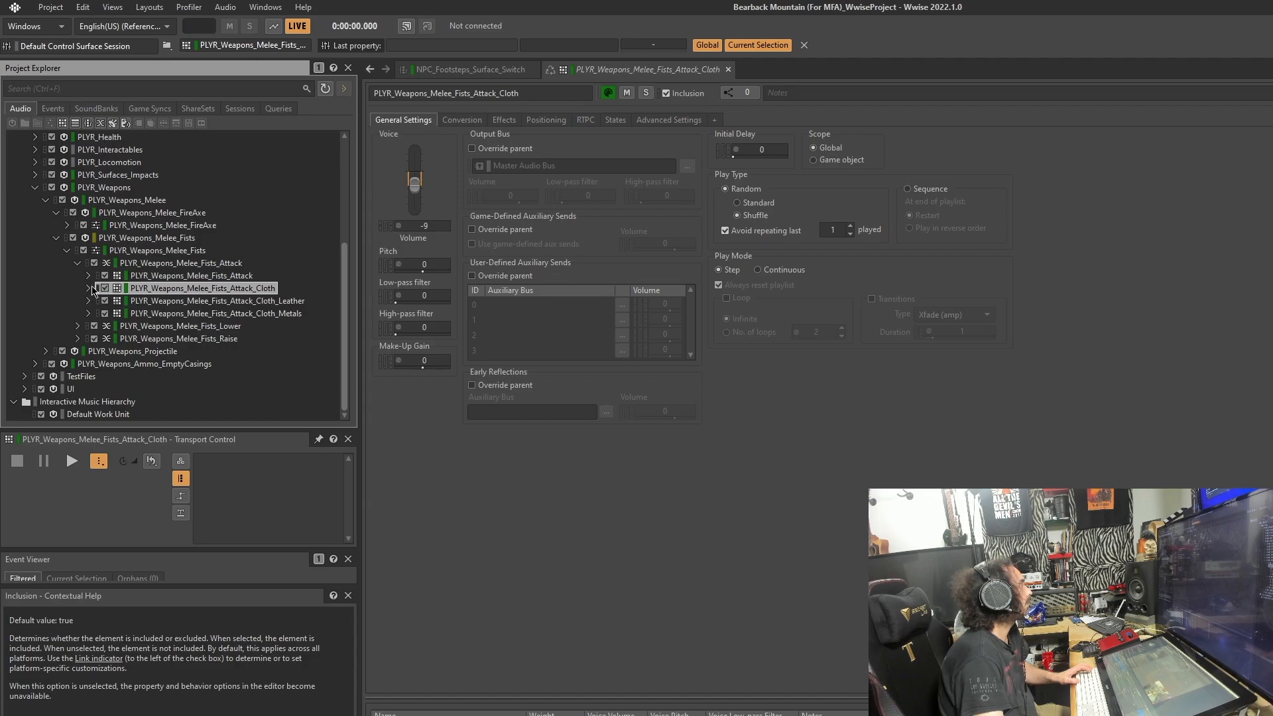
{"action": "left_click", "coordinate": [88, 288]}
{"action": "left_click", "coordinate": [197, 304]}
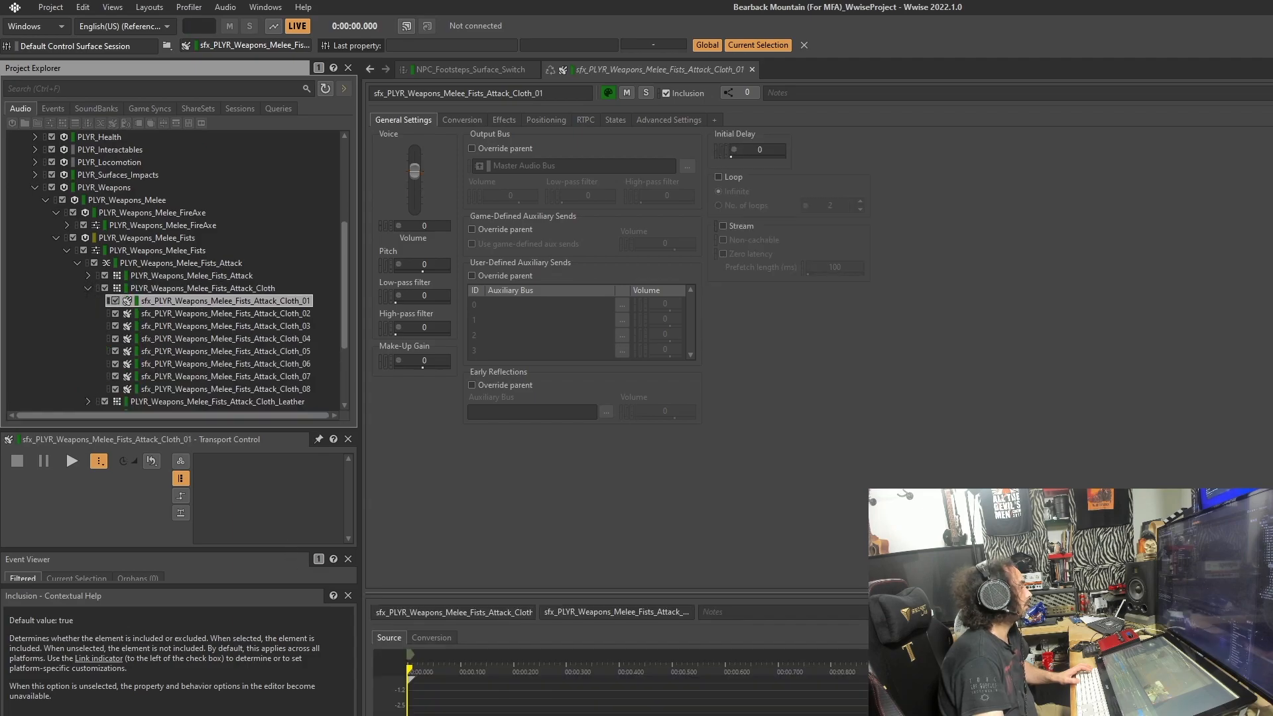
{"action": "key", "text": "space"}
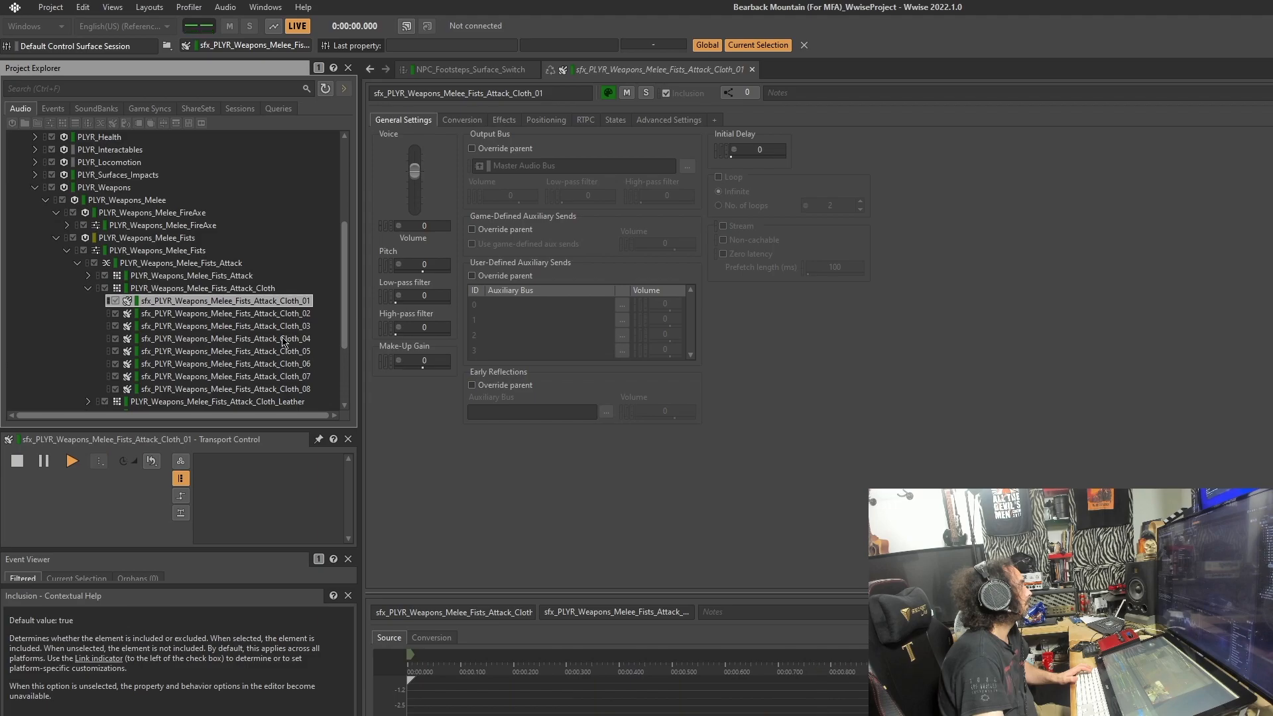
{"action": "left_click", "coordinate": [253, 316]}
{"action": "key", "text": "space"}
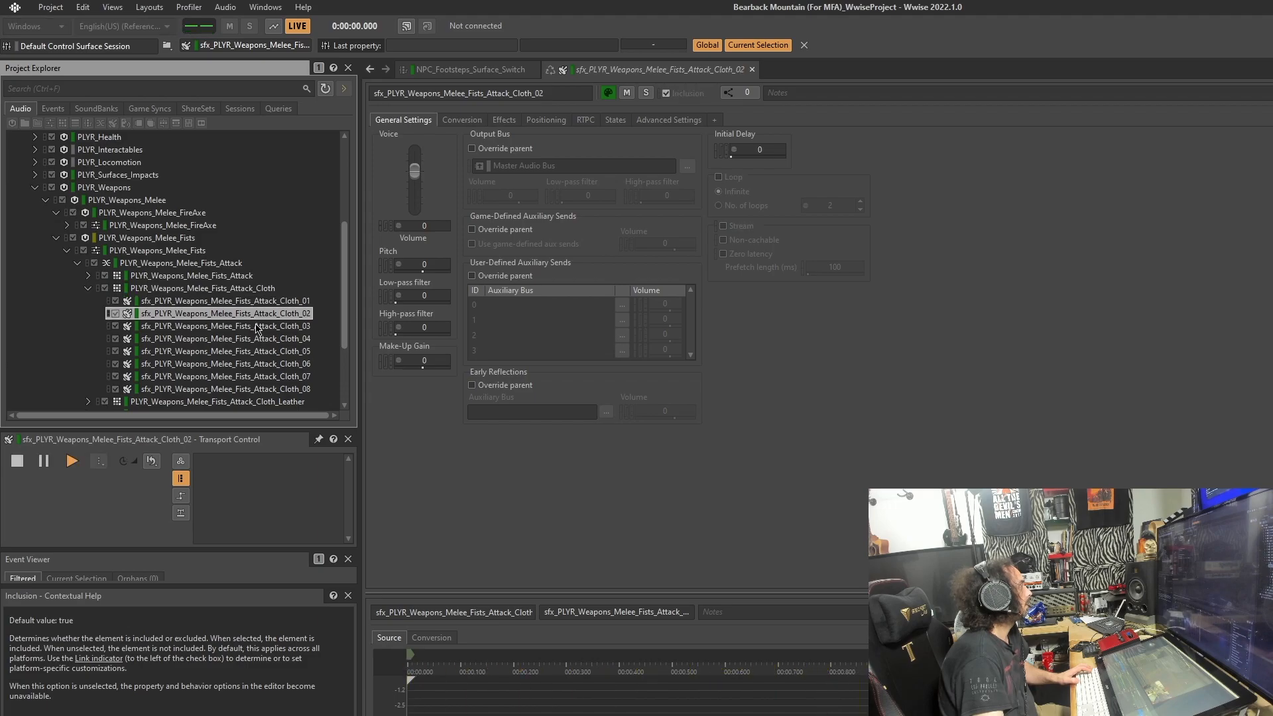
{"action": "left_click", "coordinate": [255, 326]}
{"action": "key", "text": "space"}
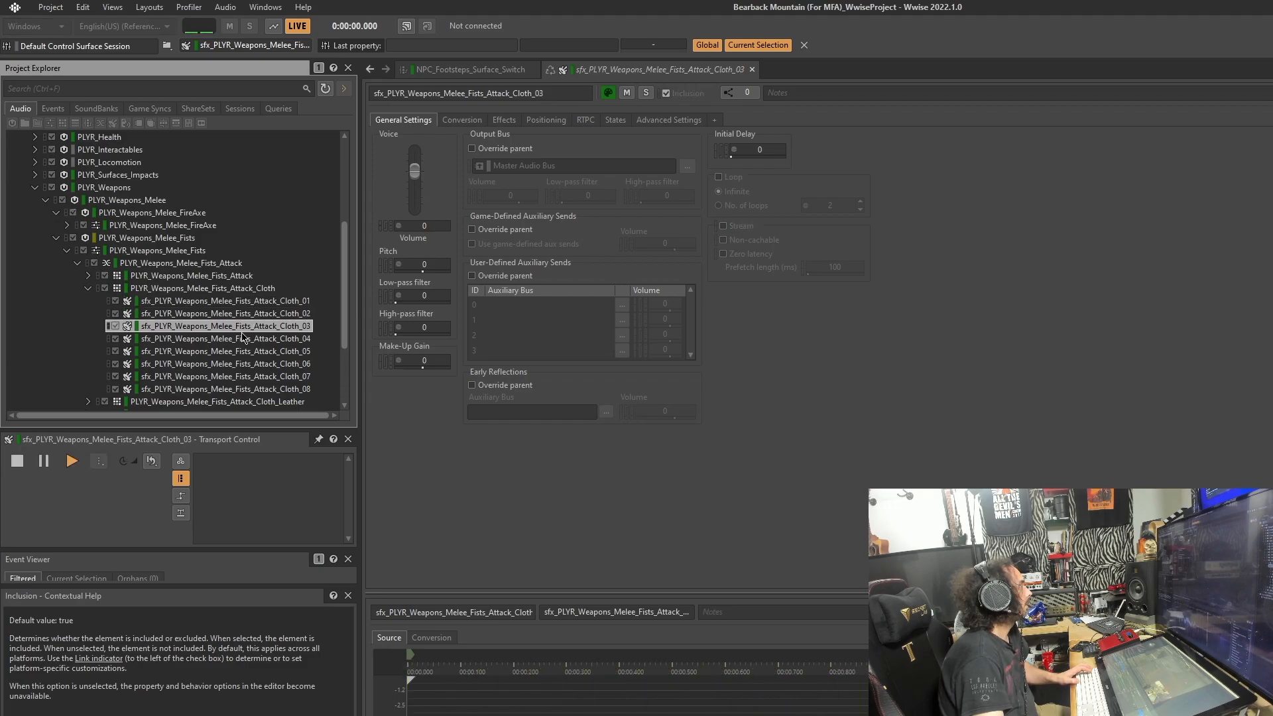
{"action": "left_click", "coordinate": [242, 339]}
{"action": "key", "text": "space"}
{"action": "left_click", "coordinate": [236, 351]}
{"action": "key", "text": "space"}
{"action": "key", "text": "space"}
{"action": "left_click", "coordinate": [205, 366]}
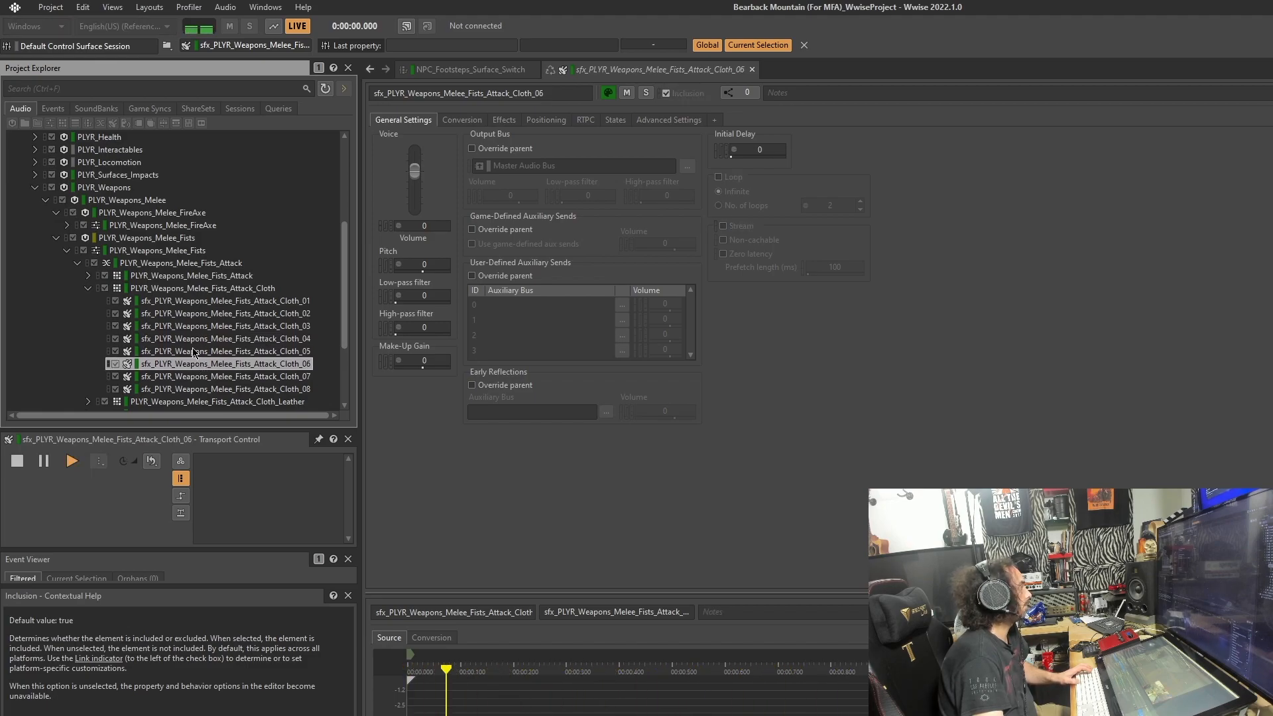
{"action": "left_click", "coordinate": [88, 289]}
- Expand PLYR_Weapons_Melee_Fists_Attack_Cloth_Leather and audition its Leather_01 and Leather_02 sounds
{"action": "left_click", "coordinate": [126, 301]}
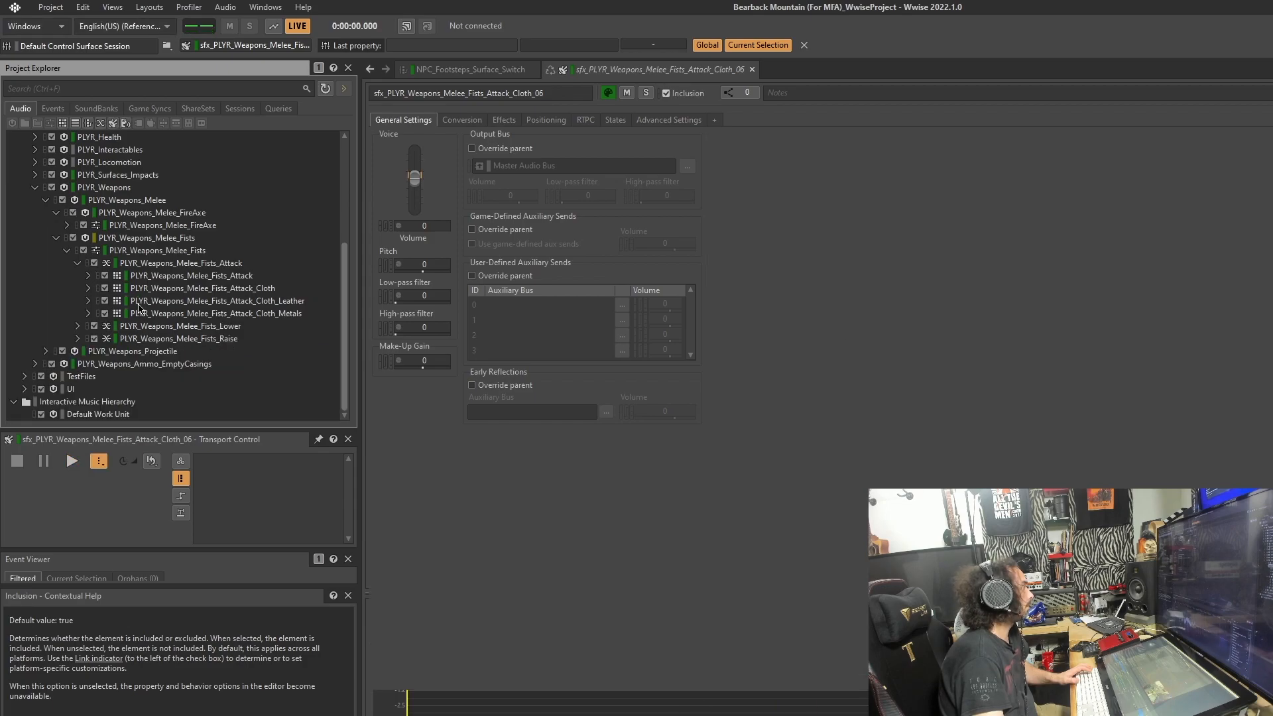
{"action": "left_click", "coordinate": [88, 301]}
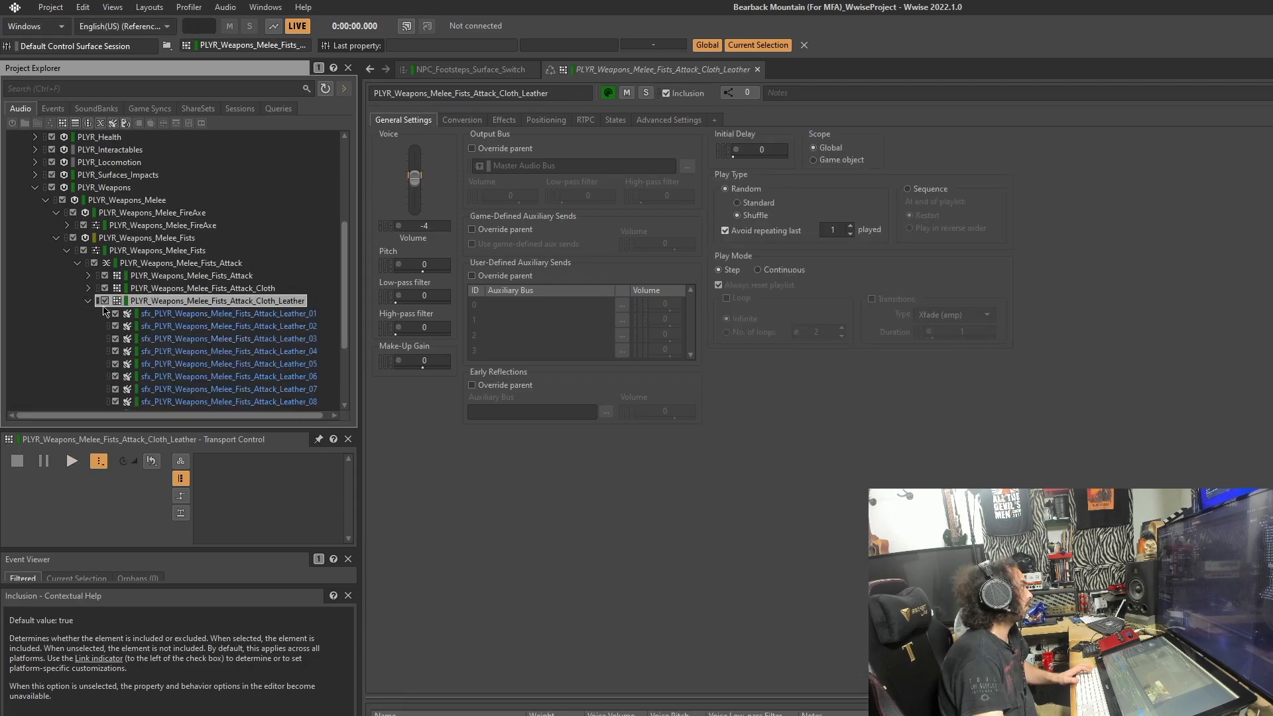
{"action": "left_click", "coordinate": [172, 313]}
{"action": "key", "text": "space"}
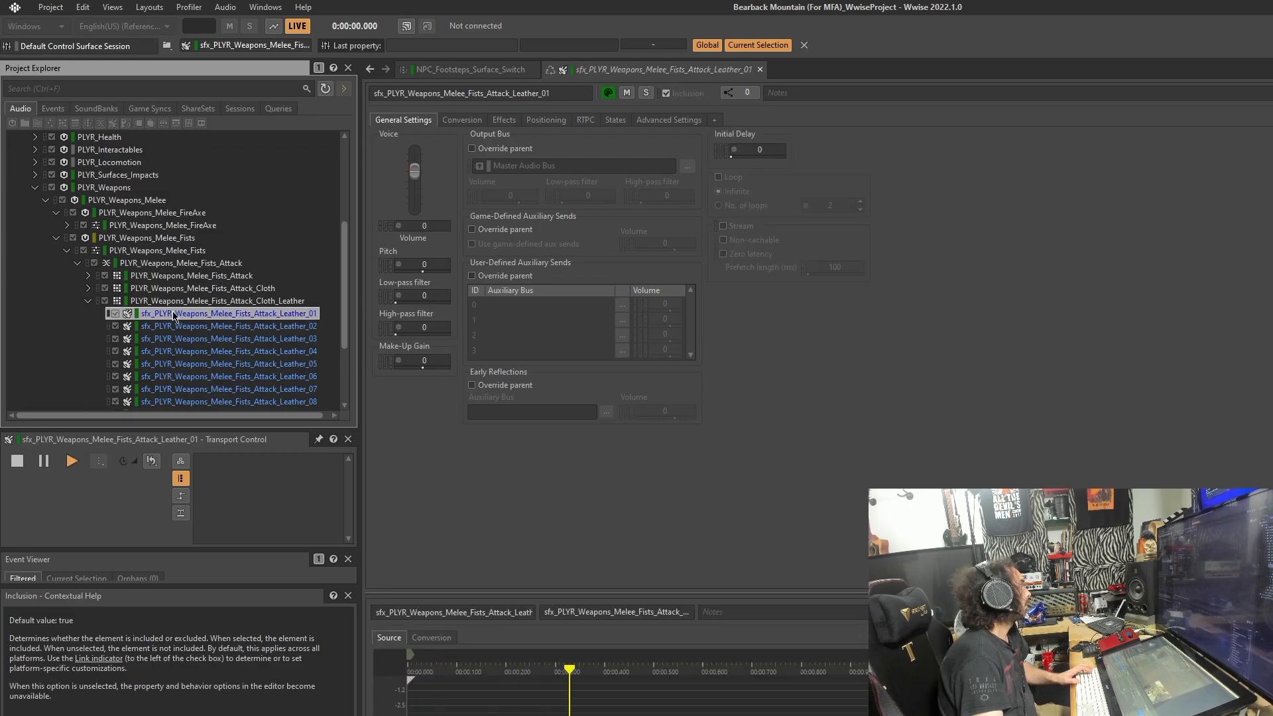
{"action": "left_click", "coordinate": [246, 326]}
{"action": "key", "text": "space"}
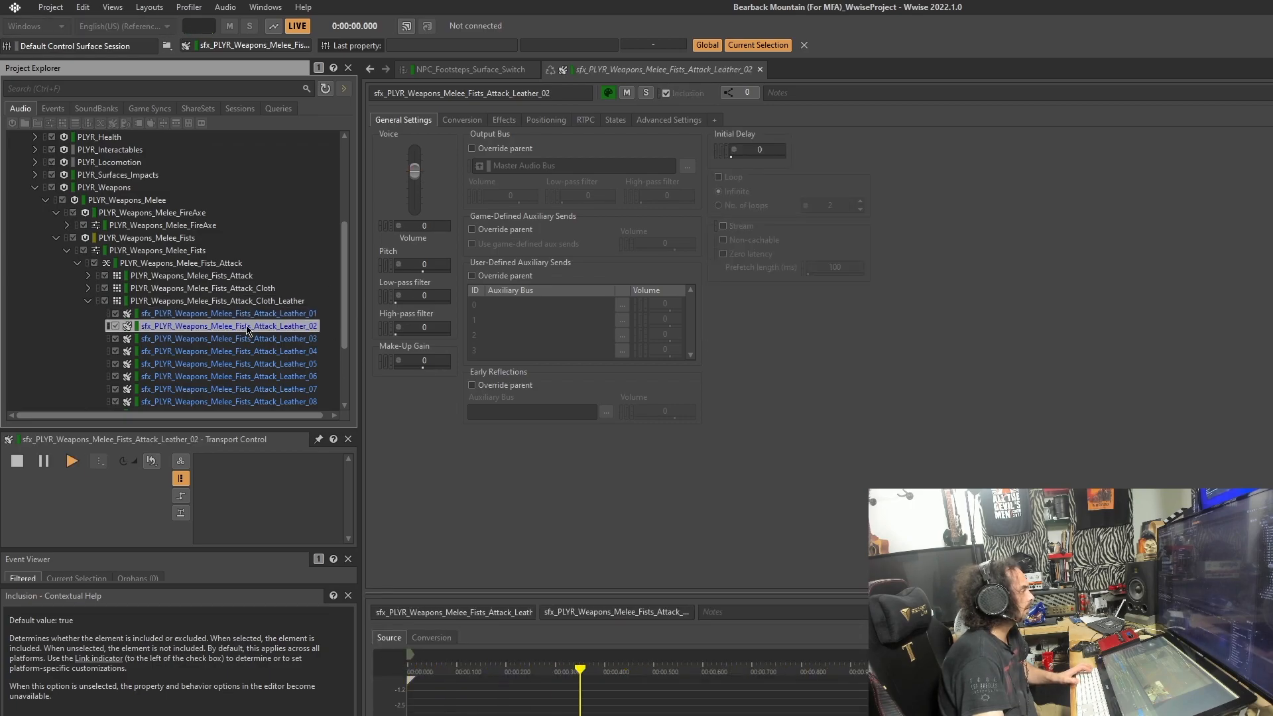
- Audition sfx_PLYR_Weapons_Melee_Fists_Attack_Leather_03 and collapse the Cloth_Leather container
{"action": "left_click", "coordinate": [246, 339]}
{"action": "key", "text": "space"}
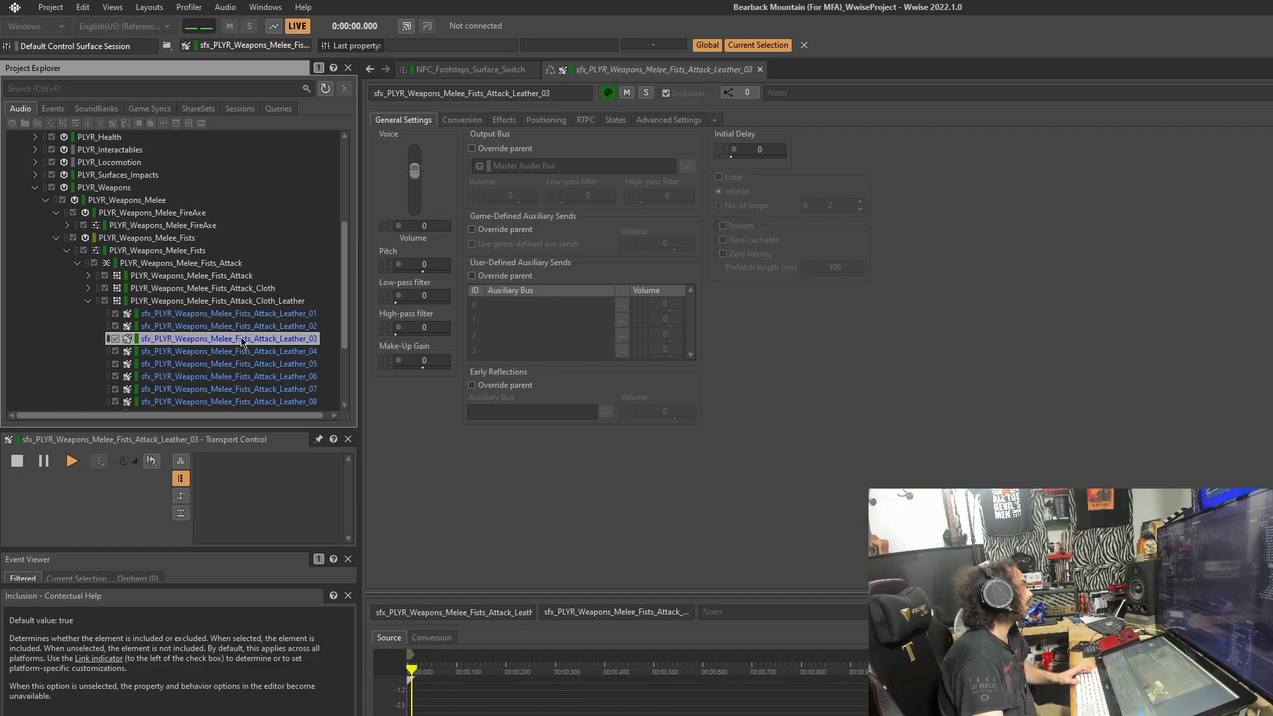
{"action": "left_click", "coordinate": [88, 301]}
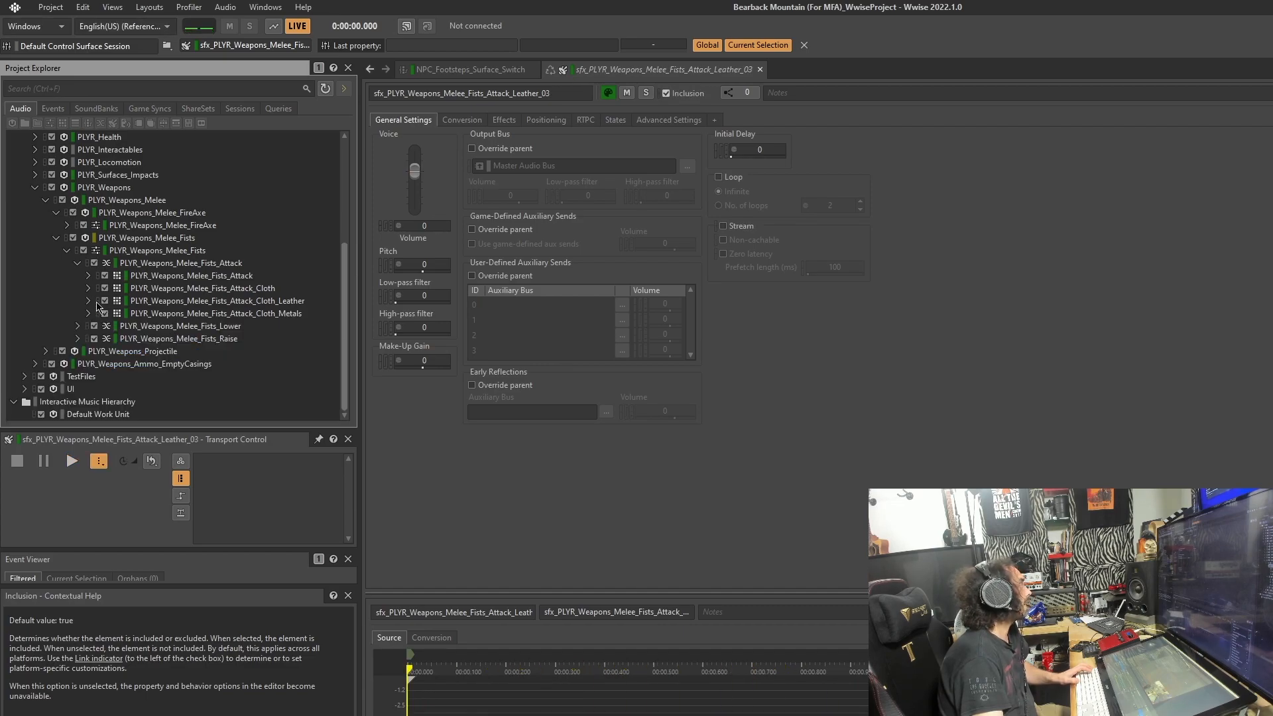
- Expand PLYR_Weapons_Melee_Fists_Attack_Cloth_Metals, audition its ClothMetals_01 through ClothMetals_03 sounds in turn, and collapse it
{"action": "left_click", "coordinate": [183, 316]}
{"action": "left_click", "coordinate": [96, 314]}
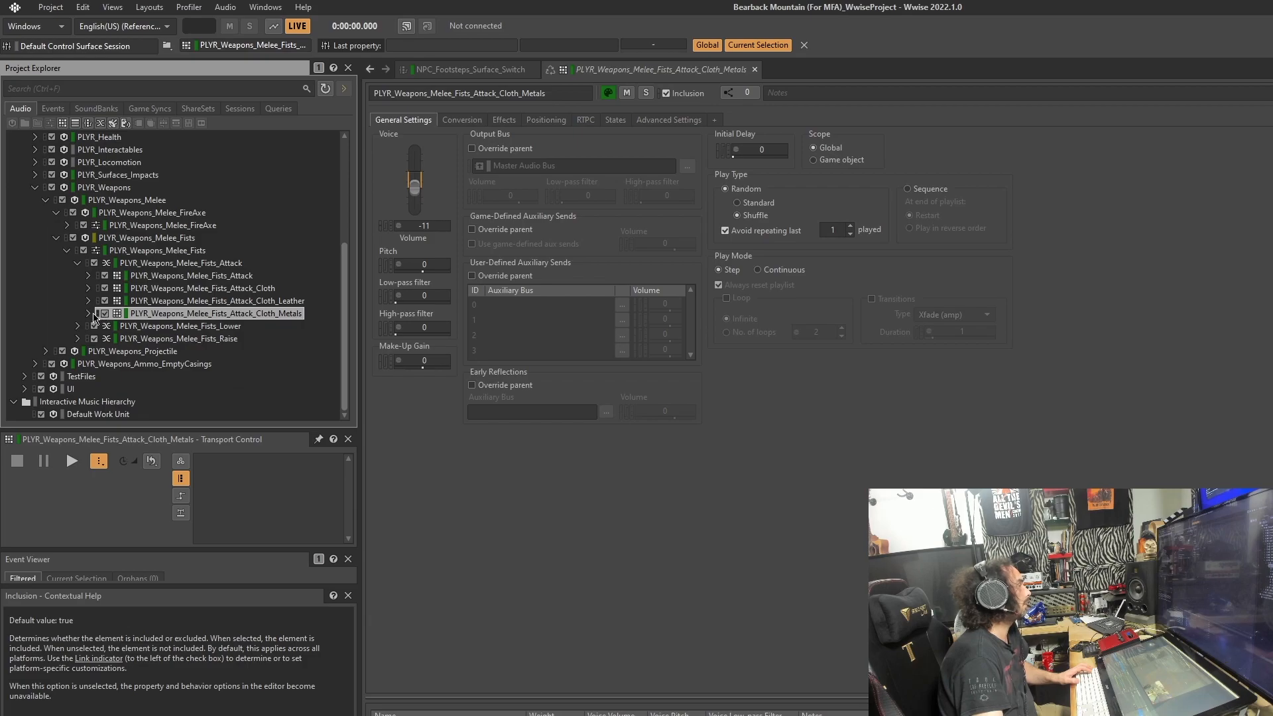
{"action": "left_click", "coordinate": [88, 314]}
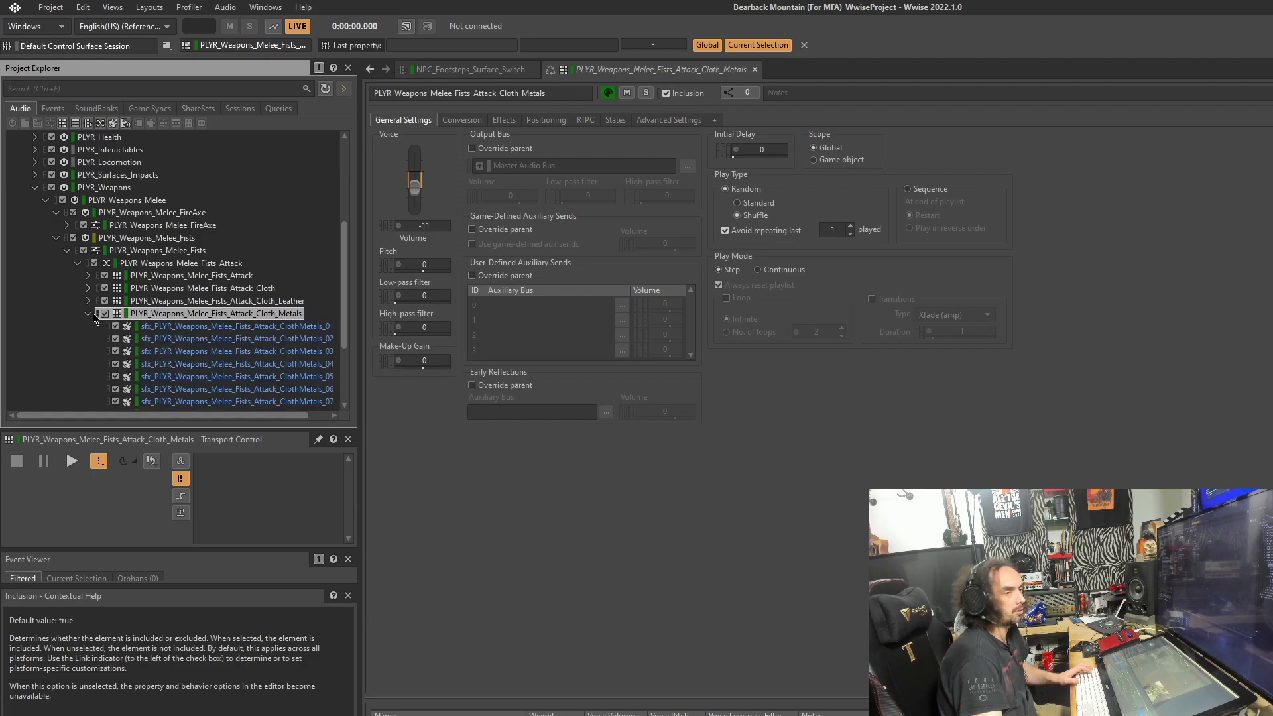
{"action": "left_click", "coordinate": [188, 327]}
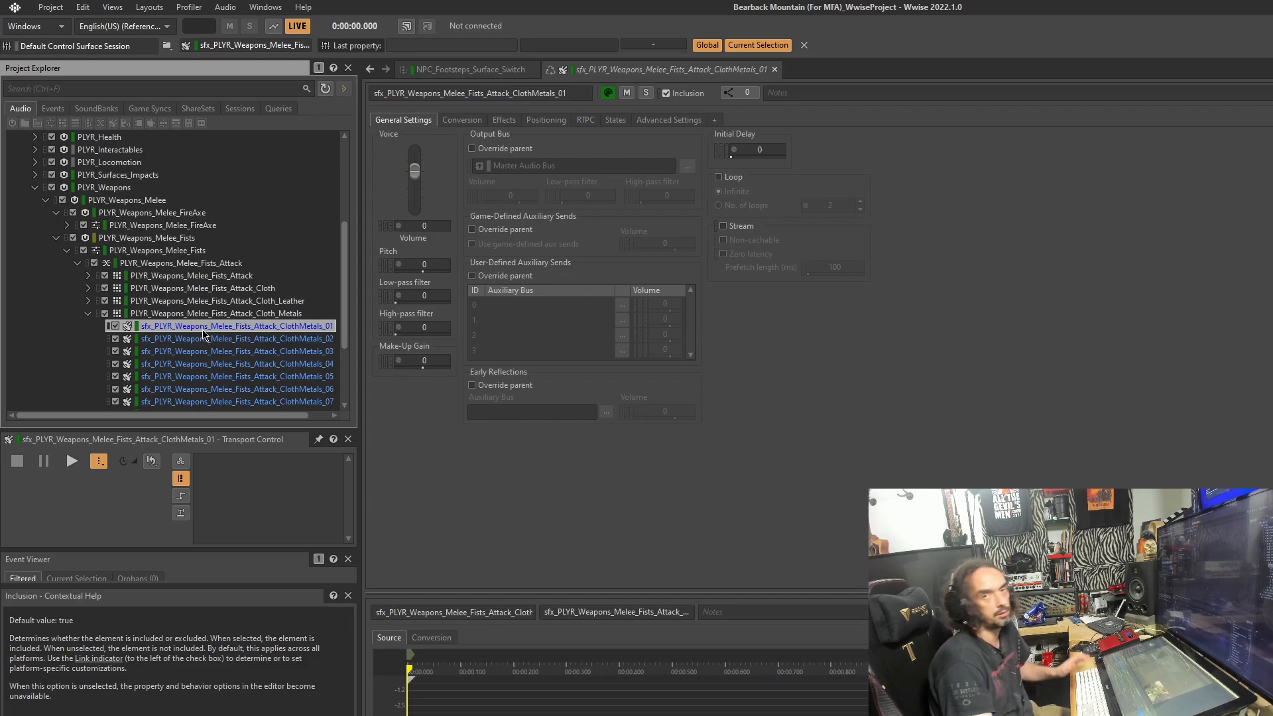
{"action": "key", "text": "space"}
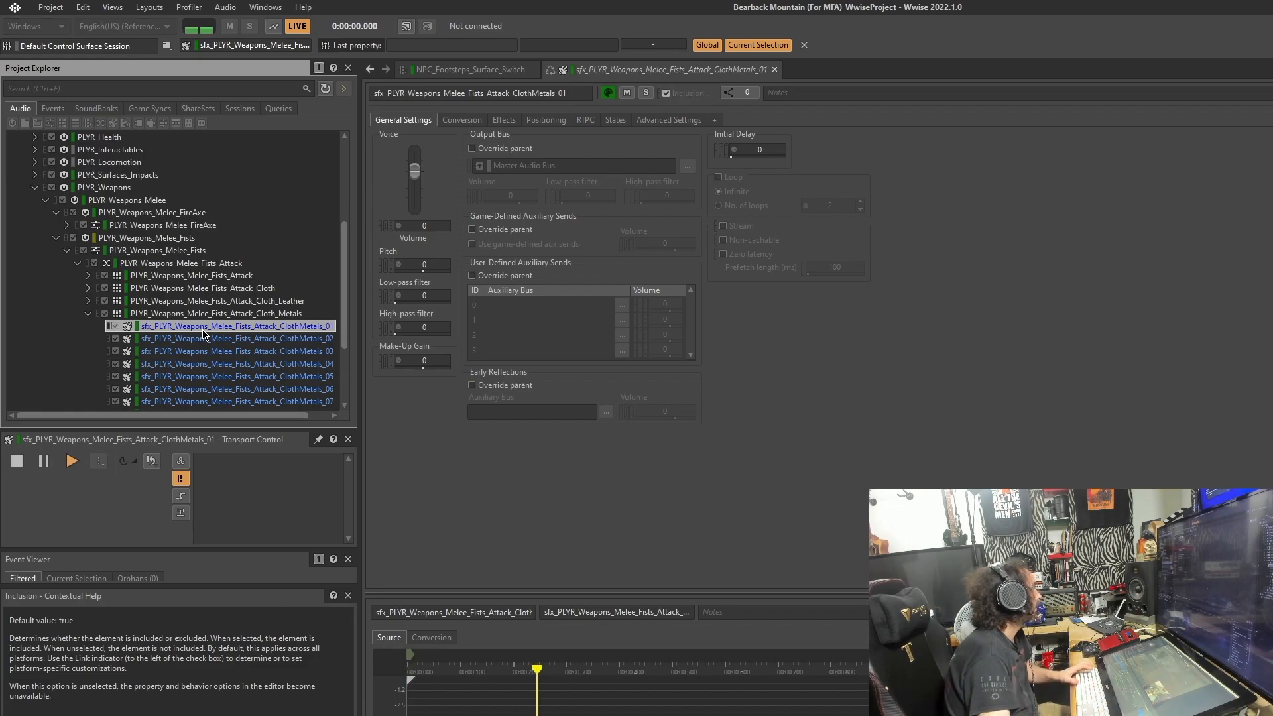
{"action": "left_click", "coordinate": [204, 339]}
{"action": "key", "text": "space"}
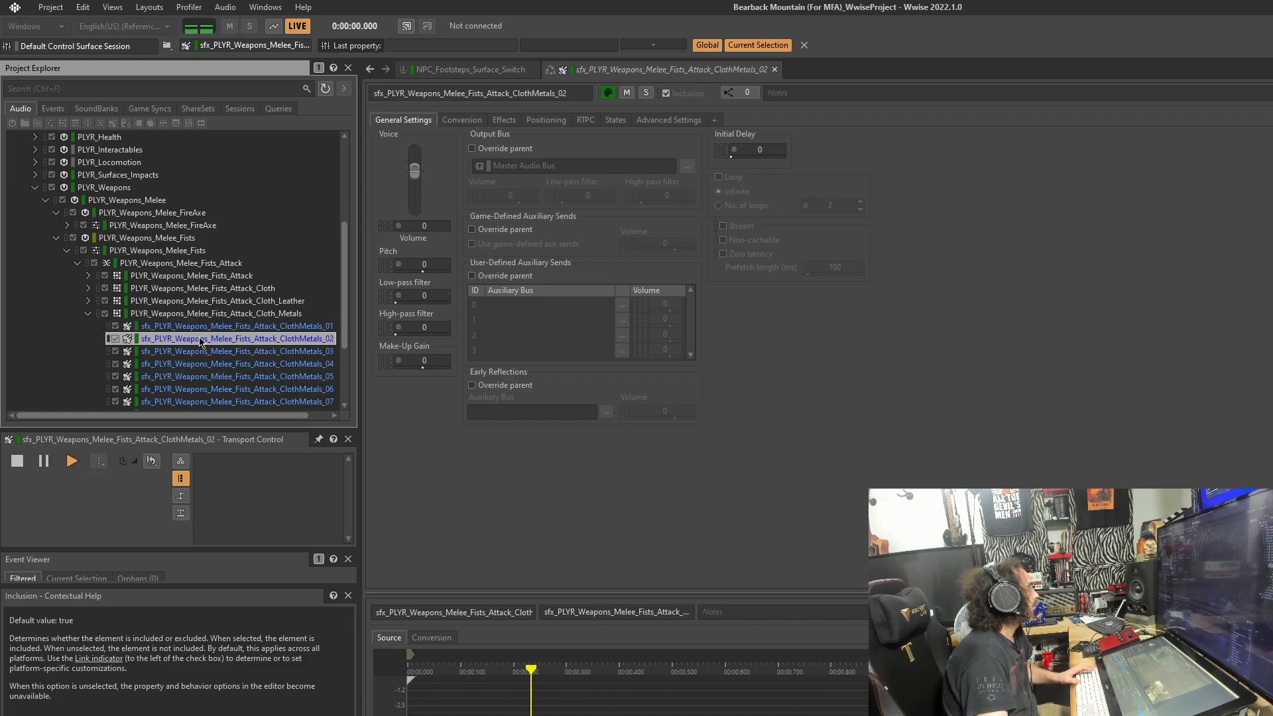
{"action": "left_click", "coordinate": [186, 352]}
{"action": "key", "text": "space"}
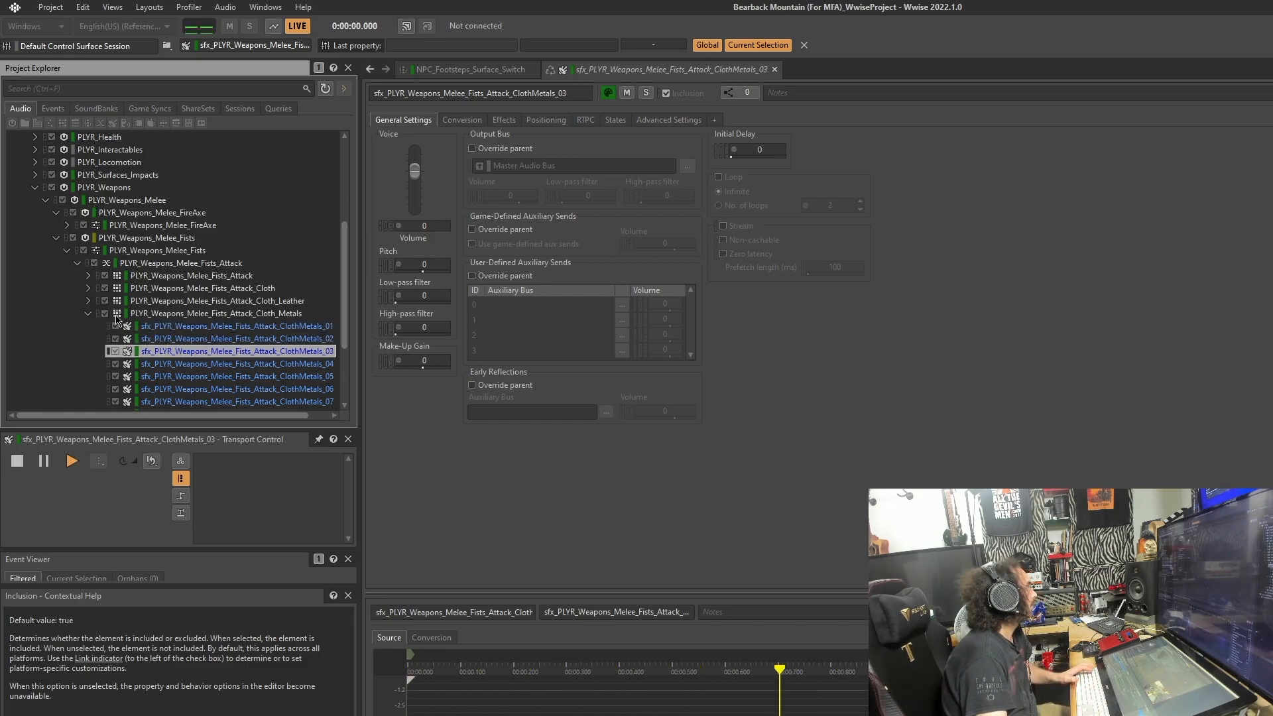
{"action": "left_click", "coordinate": [88, 313]}
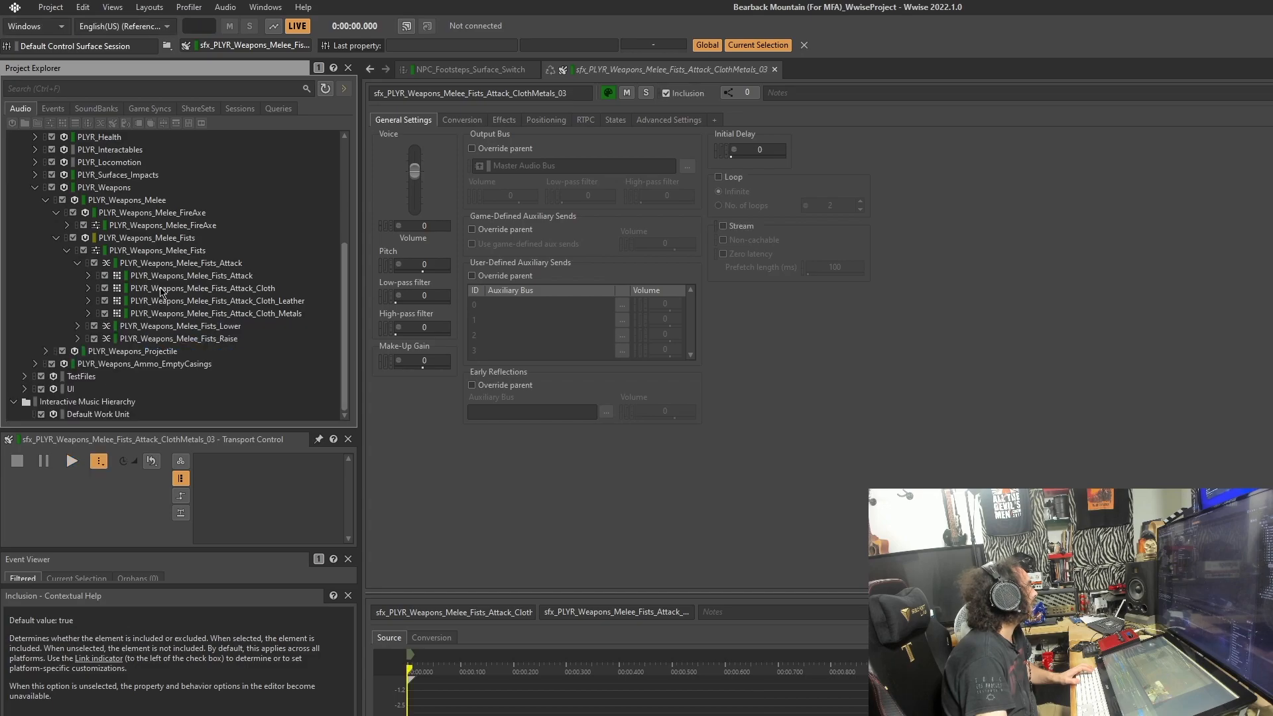
- Audition the parent PLYR_Weapons_Melee_Fists_Attack container with all layers, and its random container of the same name on its own
{"action": "left_click", "coordinate": [202, 265]}
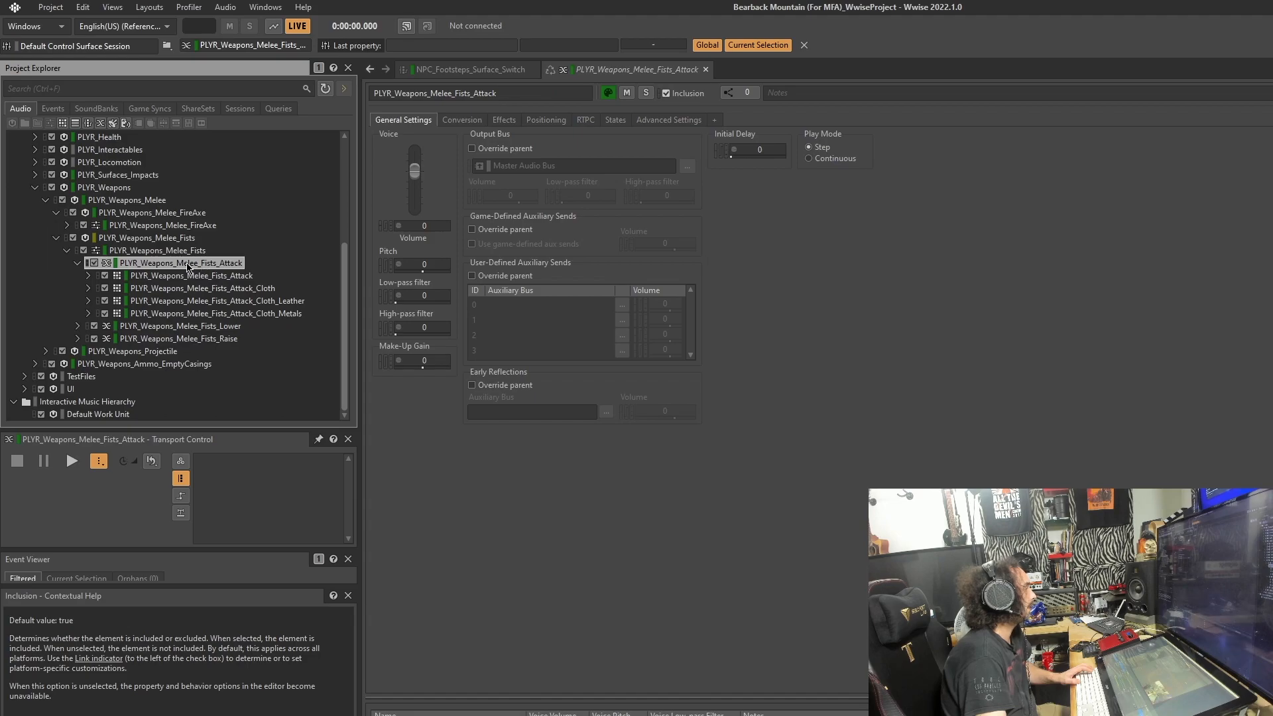
{"action": "key", "text": "space"}
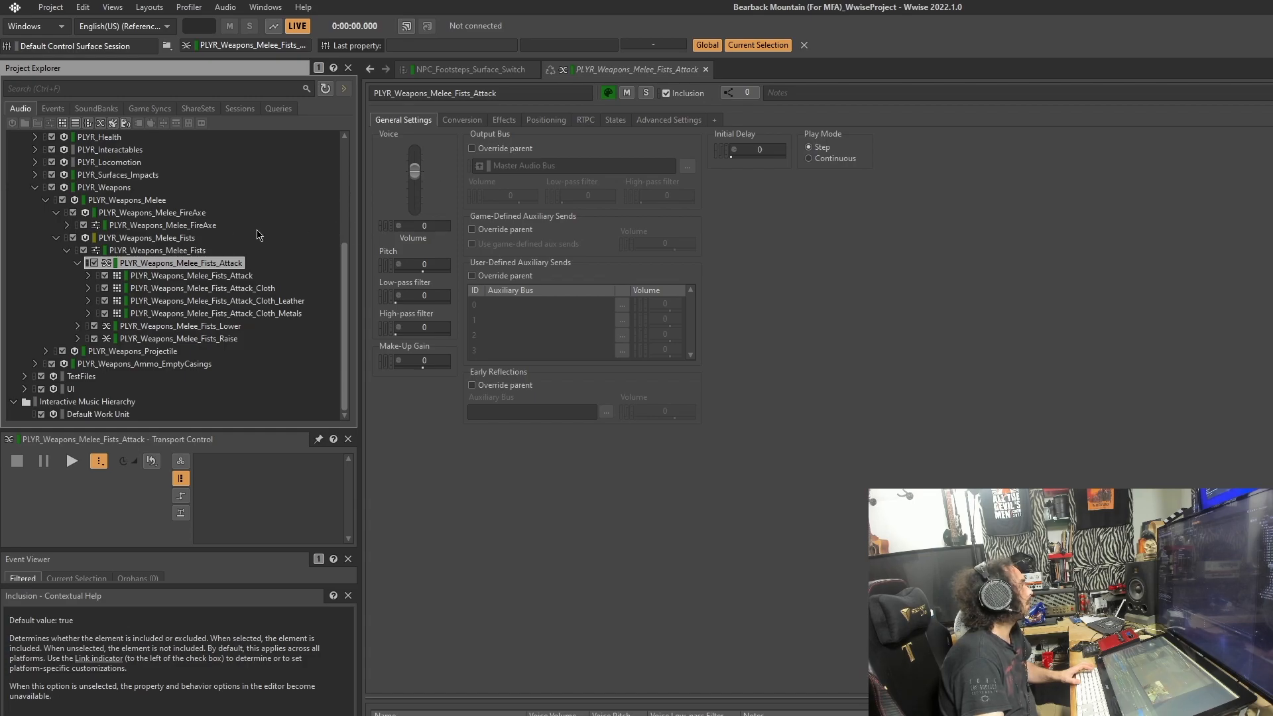
{"action": "left_click", "coordinate": [223, 278]}
{"action": "left_click", "coordinate": [199, 276]}
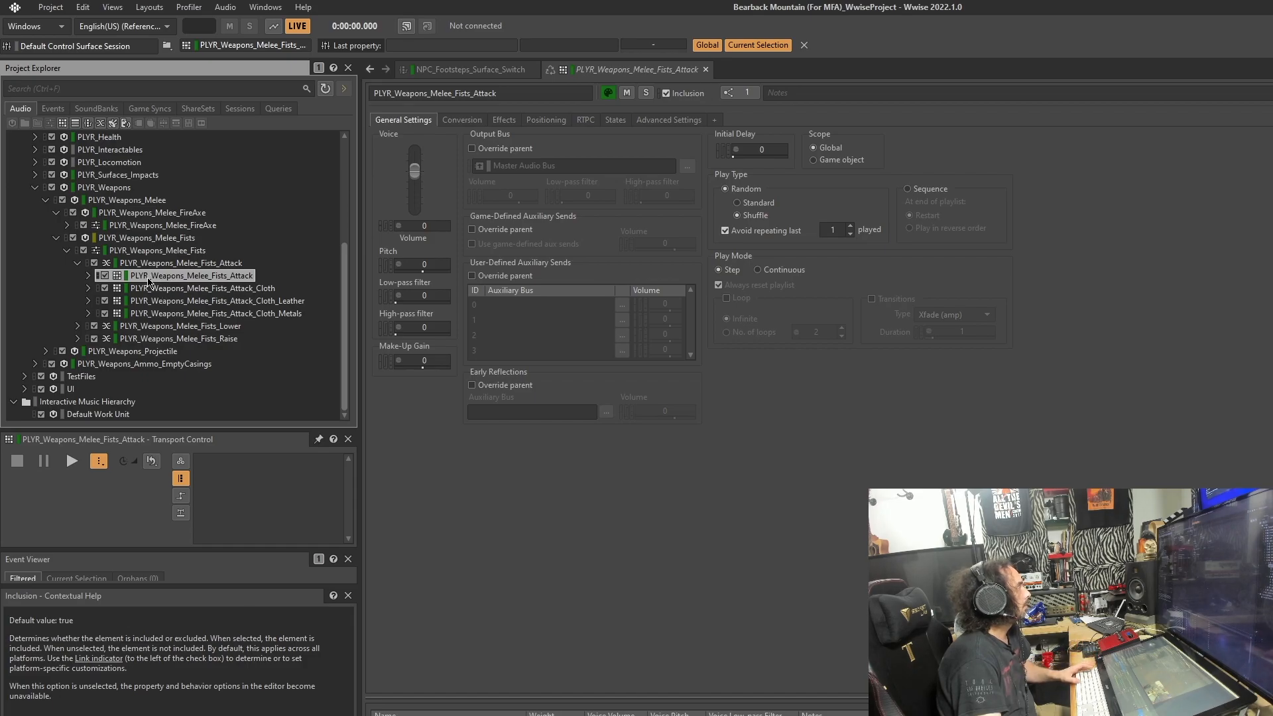
{"action": "left_click", "coordinate": [89, 276]}
{"action": "left_click", "coordinate": [90, 177]}
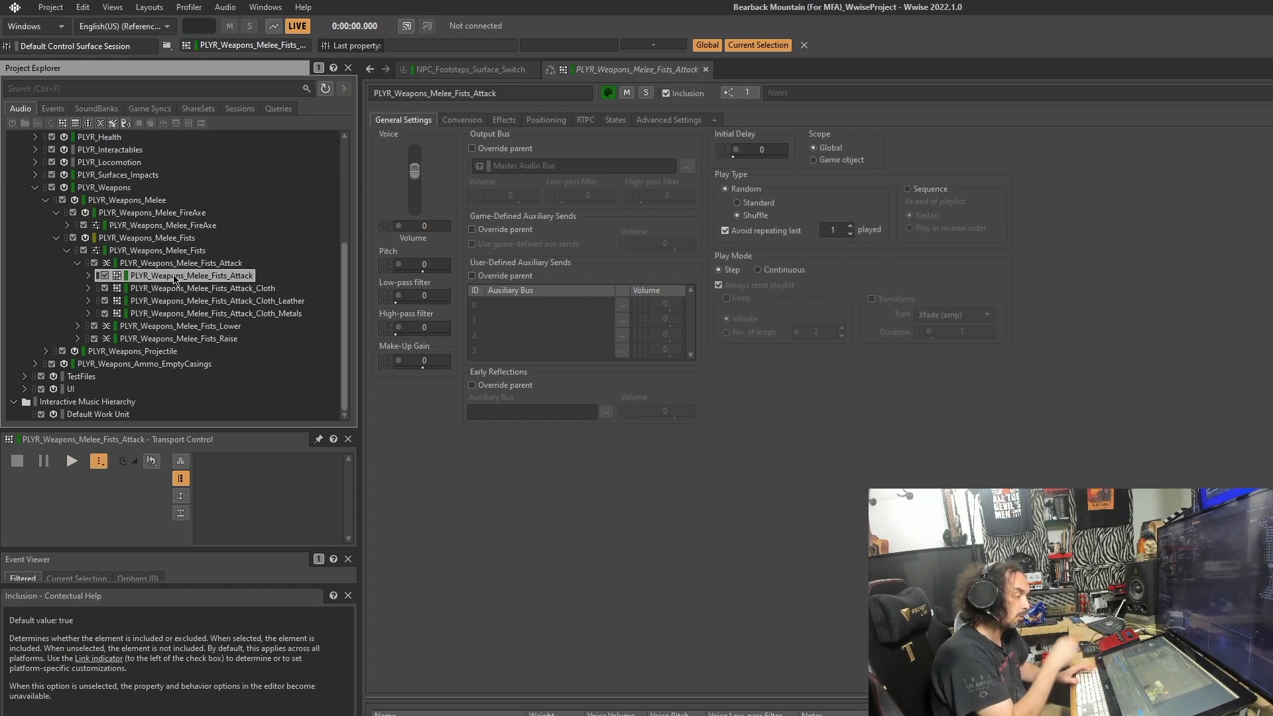
{"action": "key", "text": "space"}
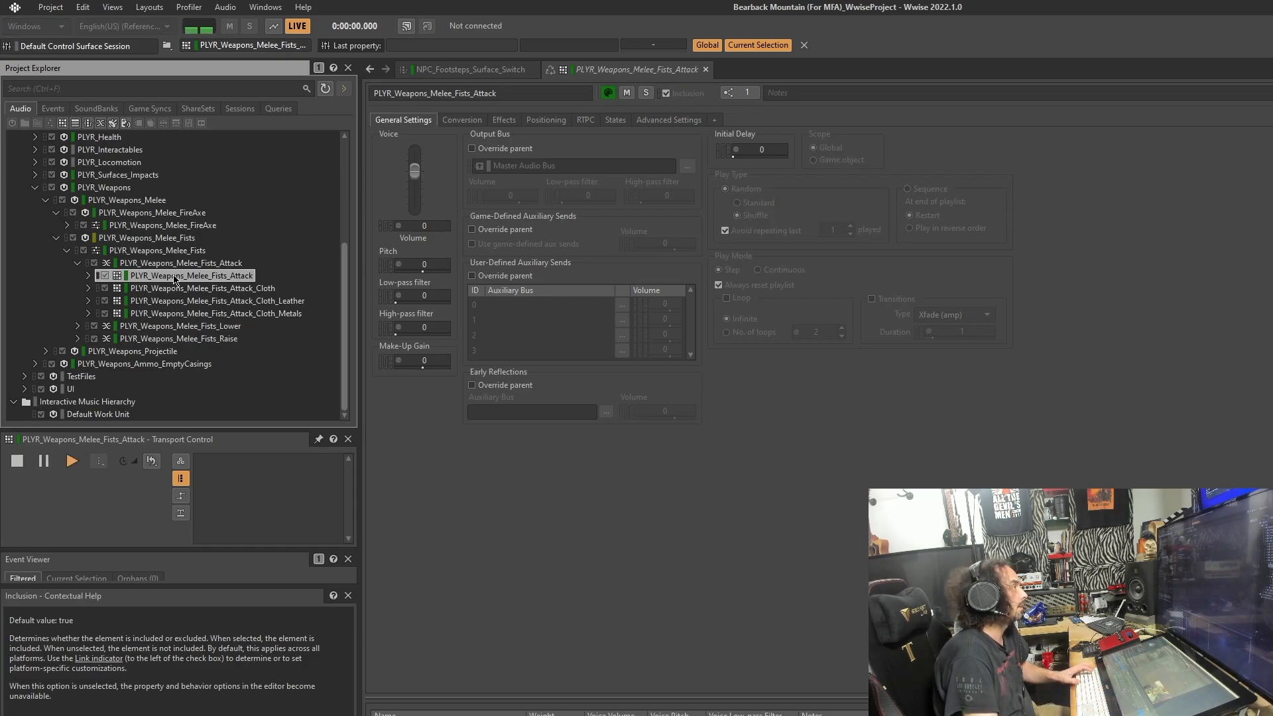
{"action": "key", "text": "space"}
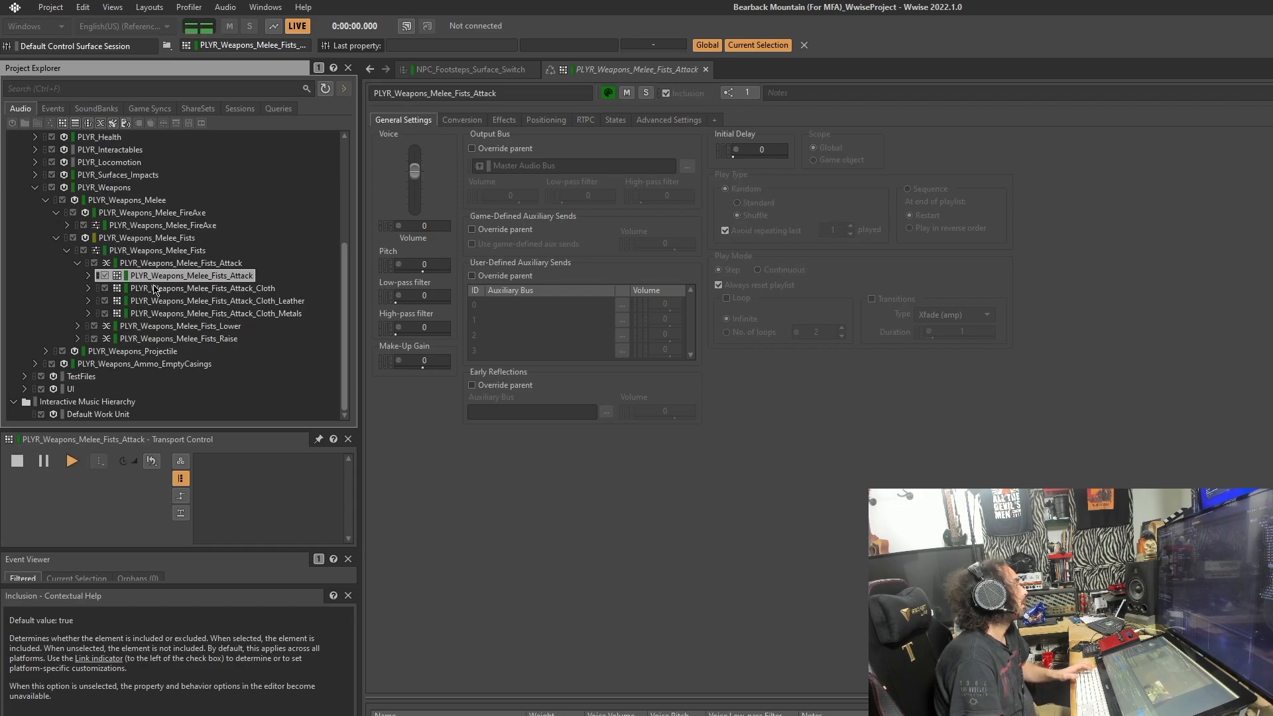
- Audition the PLYR_Weapons_Melee_Fists_Attack_Cloth random container several times to hear its shuffled variations
{"action": "left_click", "coordinate": [154, 289]}
{"action": "key", "text": "space"}
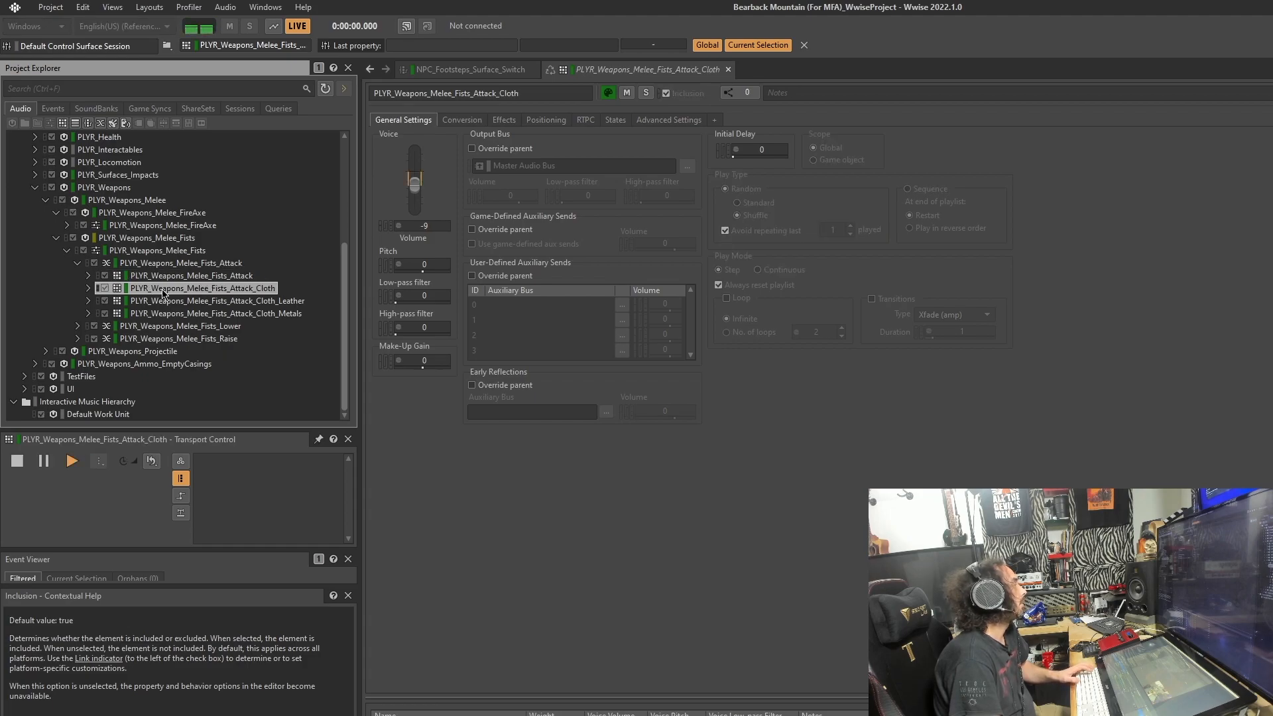
{"action": "key", "text": "space"}
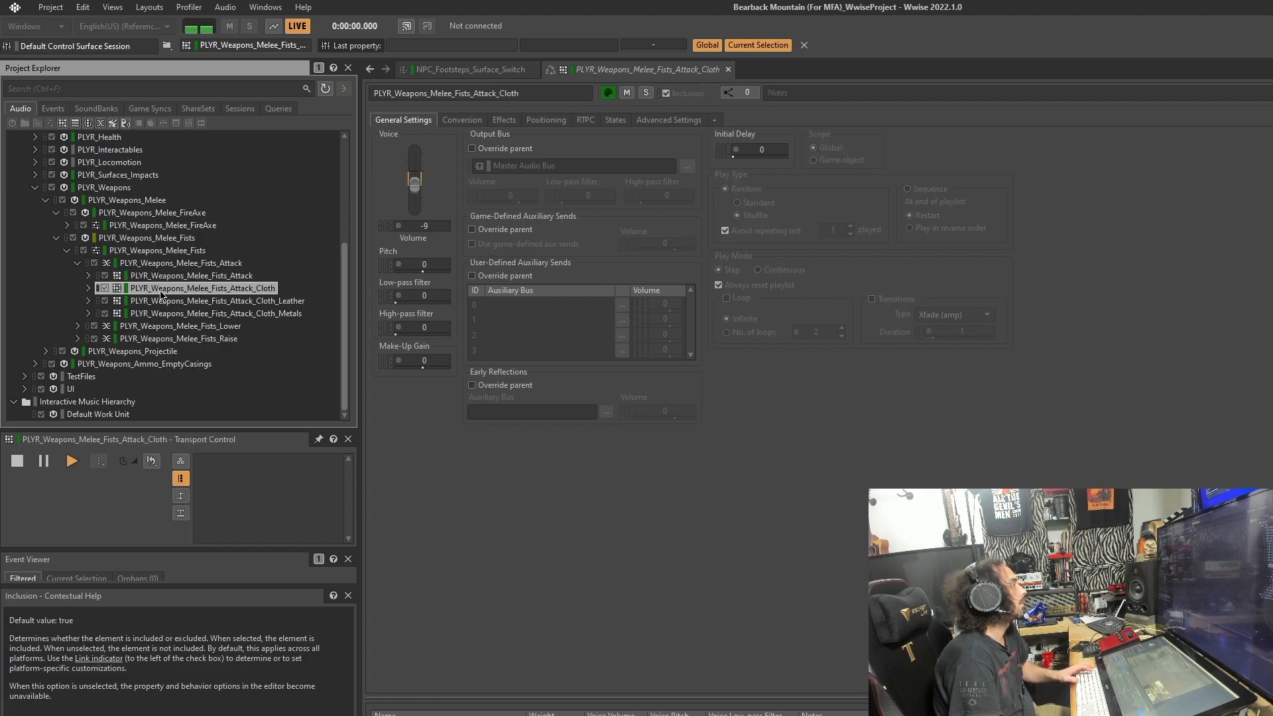
{"action": "key", "text": "space"}
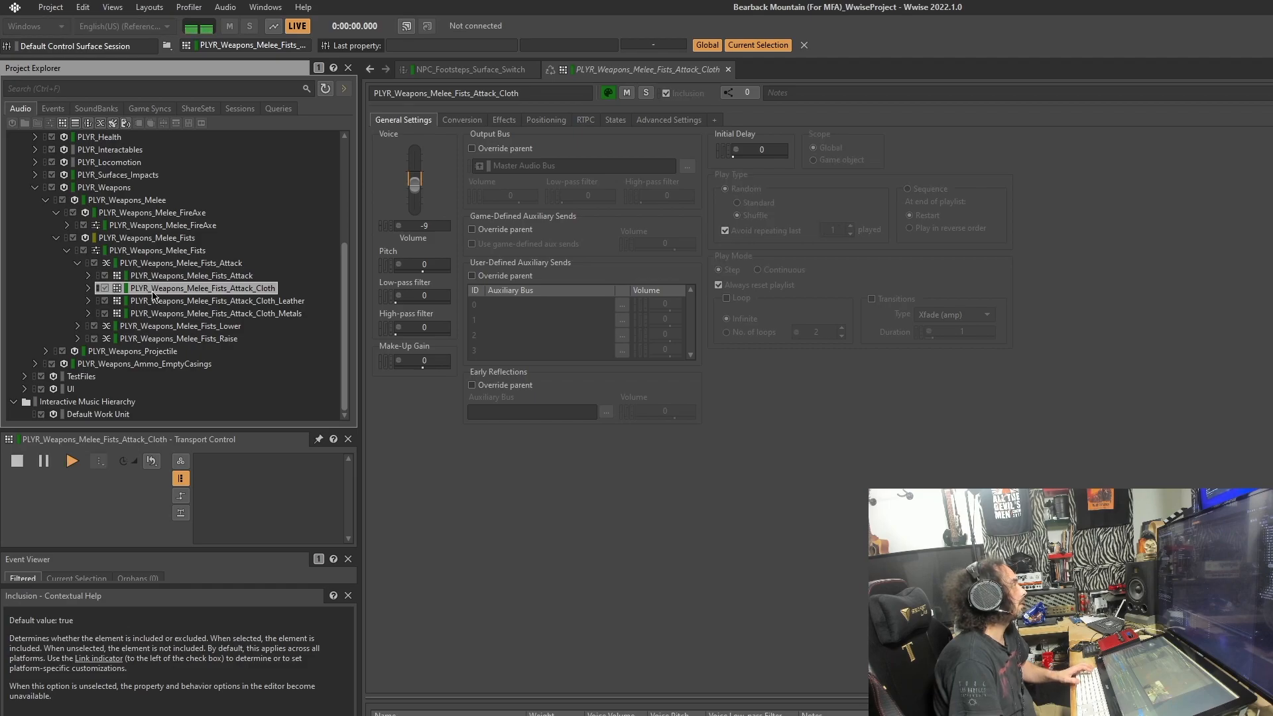
{"action": "key", "text": "space"}
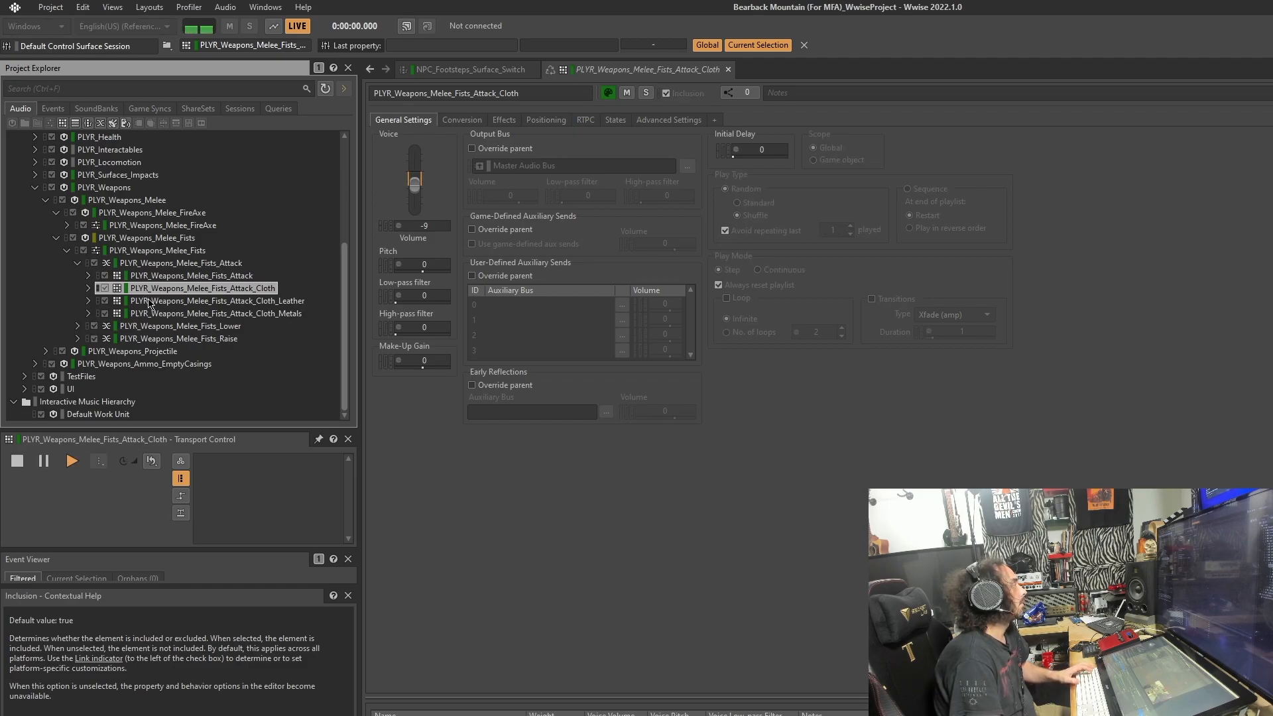
- Play the PLYR_Weapons_Melee_Fists_Attack_Cloth_Leather random container repeatedly to compare its variations
{"action": "left_click", "coordinate": [147, 302]}
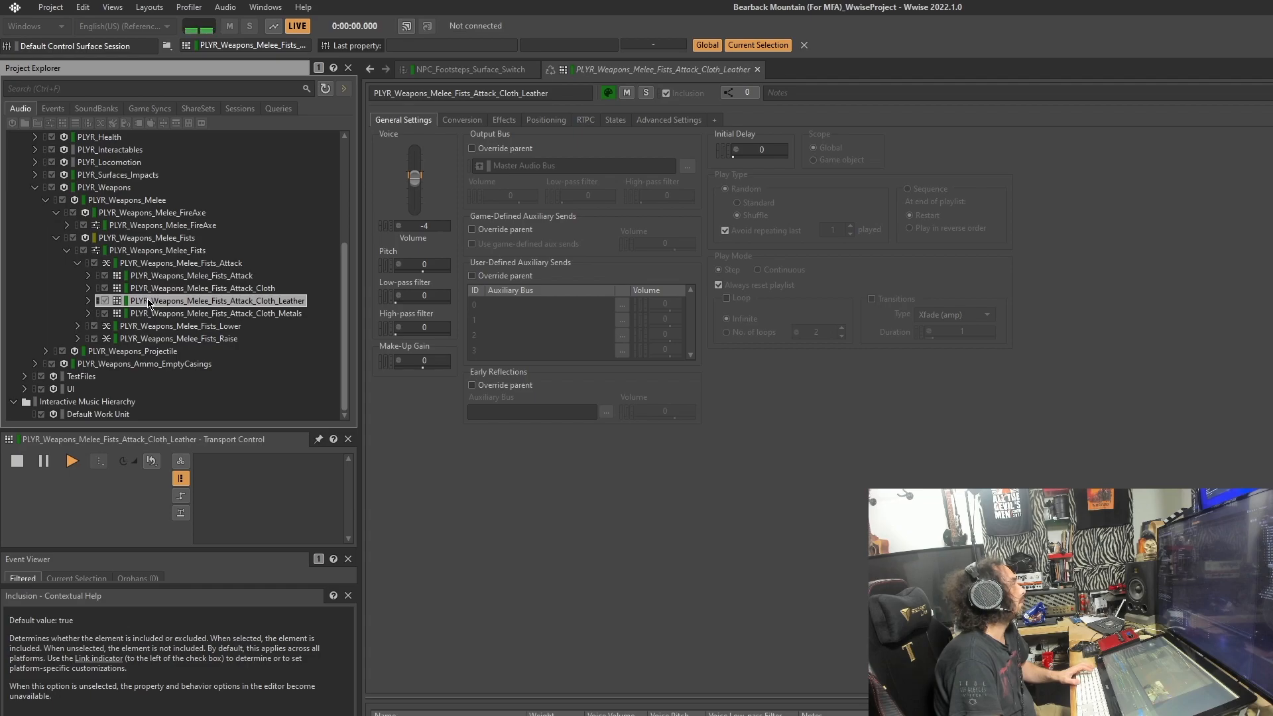
{"action": "key", "text": "space"}
{"action": "key", "text": "space"}
{"action": "key", "text": "space"}
{"action": "key", "text": "space"}
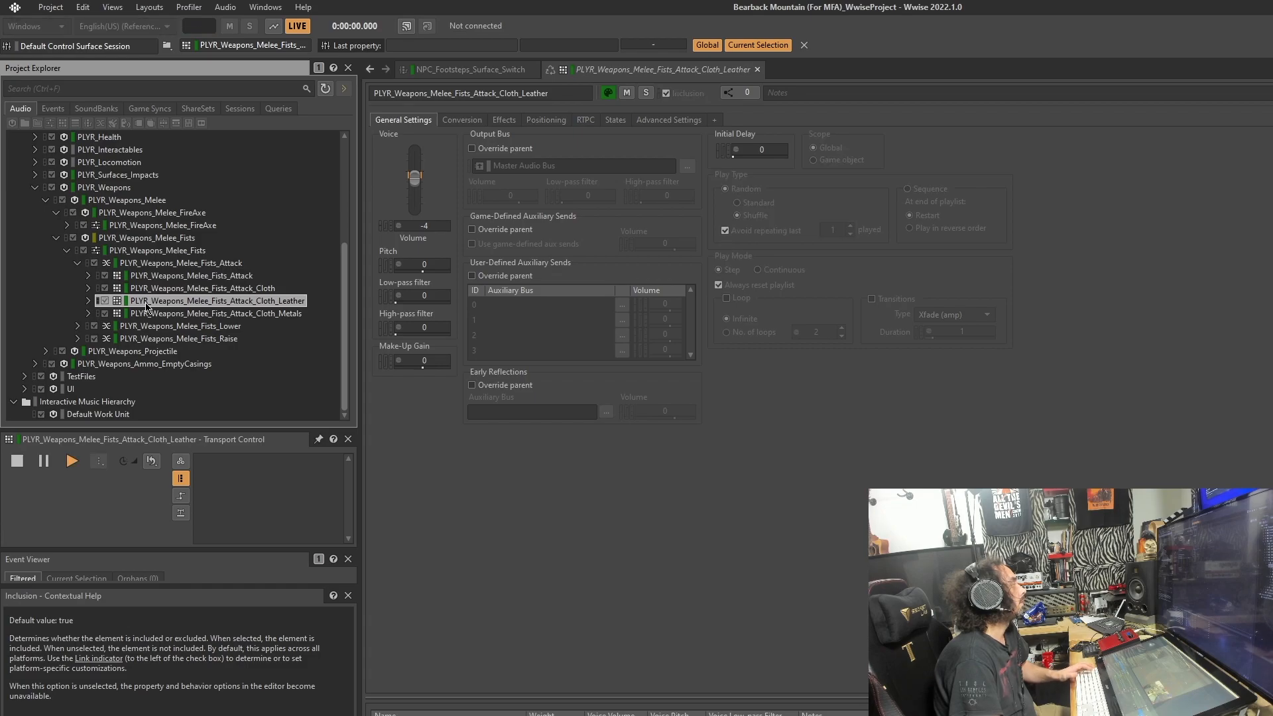
{"action": "key", "text": "space"}
{"action": "key", "text": "space"}
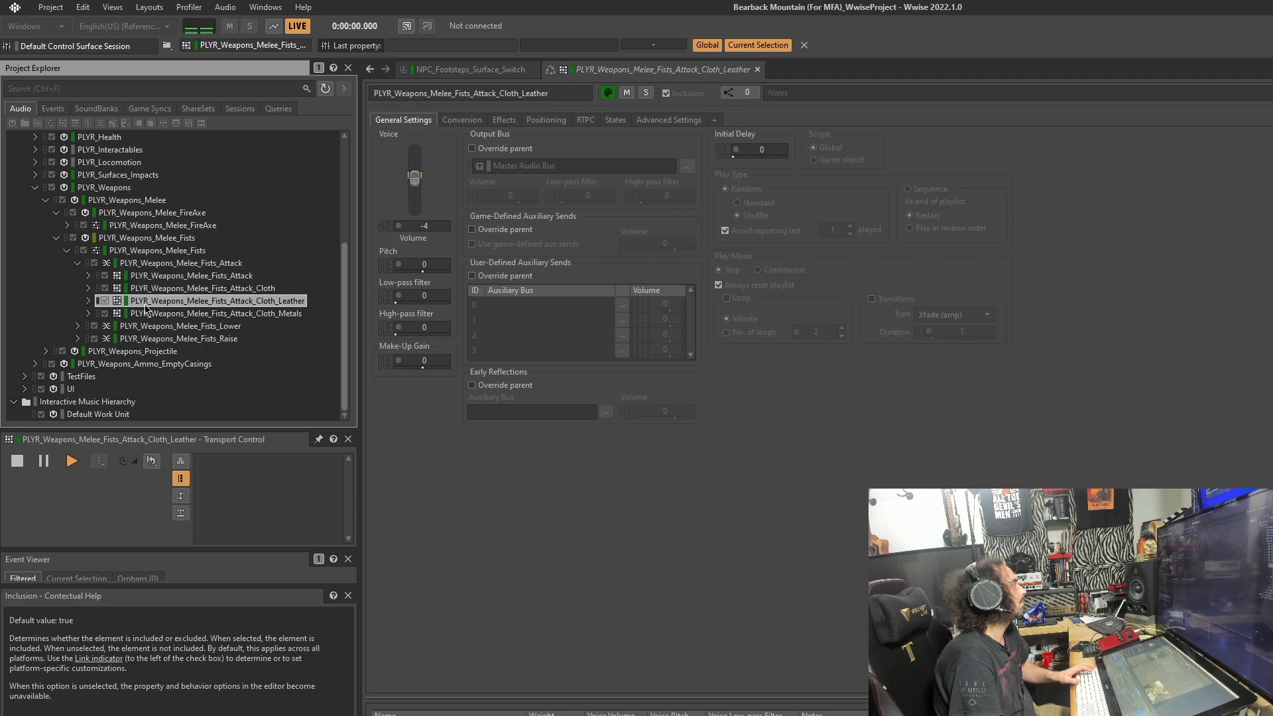
- Audition the PLYR_Weapons_Melee_Fists_Attack_Cloth_Metals random container, and replay the parent Attack container with all layers combined
{"action": "left_click", "coordinate": [155, 315]}
{"action": "key", "text": "space"}
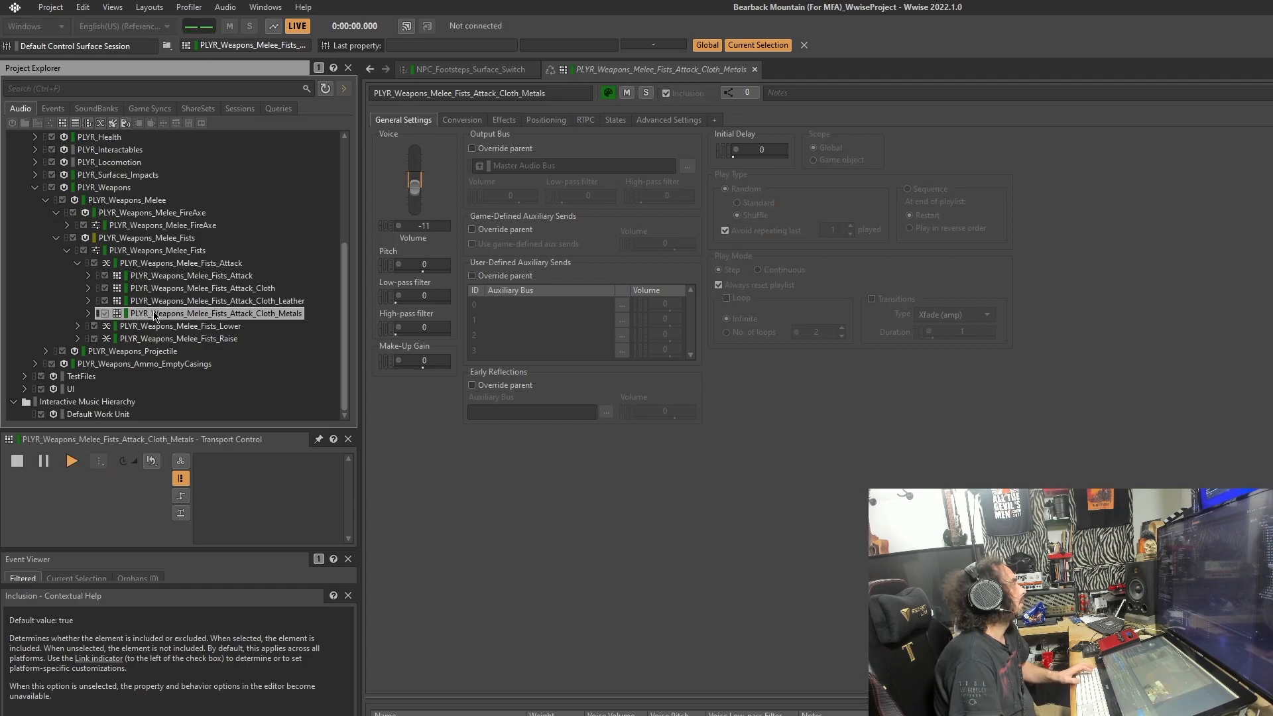
{"action": "key", "text": "space"}
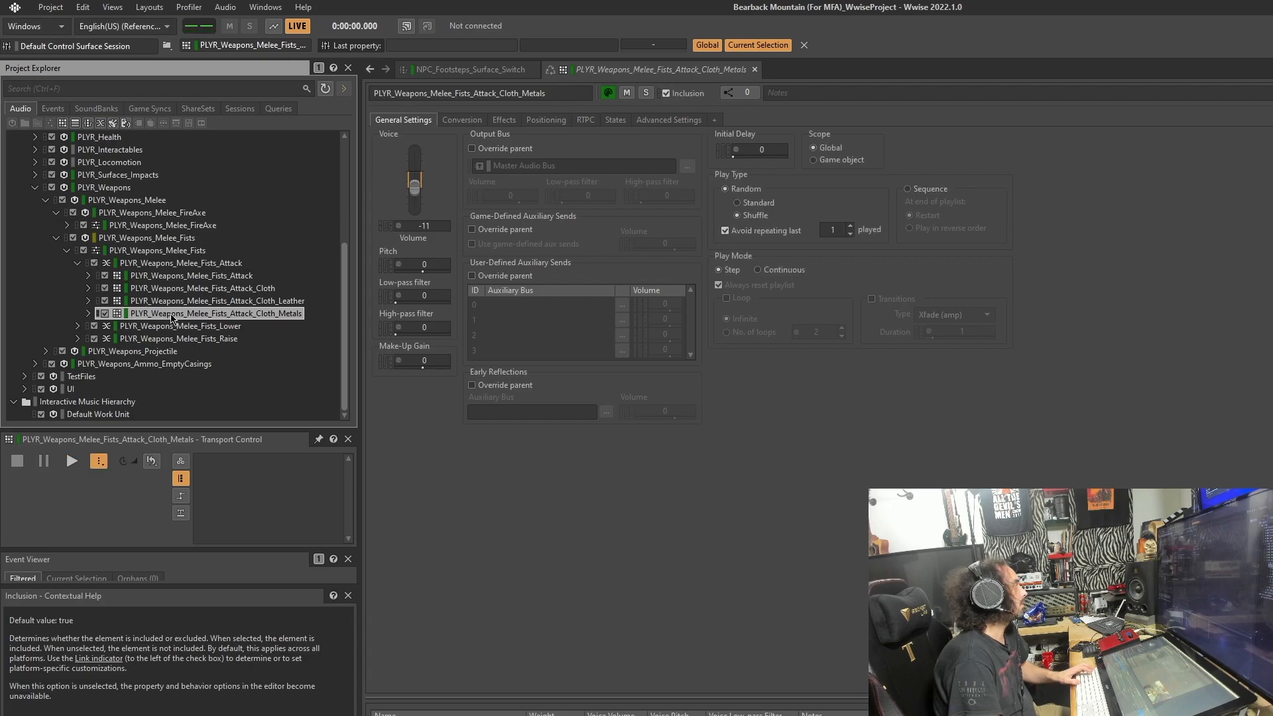
{"action": "left_click", "coordinate": [161, 264]}
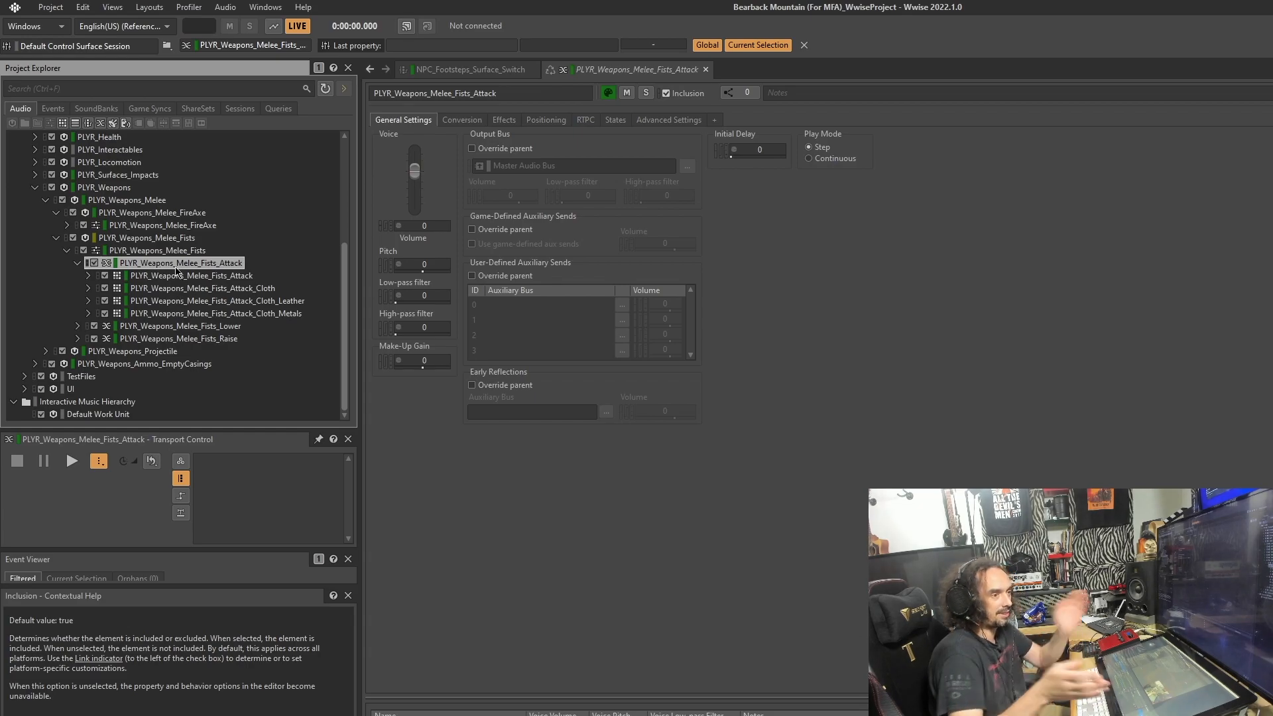
{"action": "key", "text": "space"}
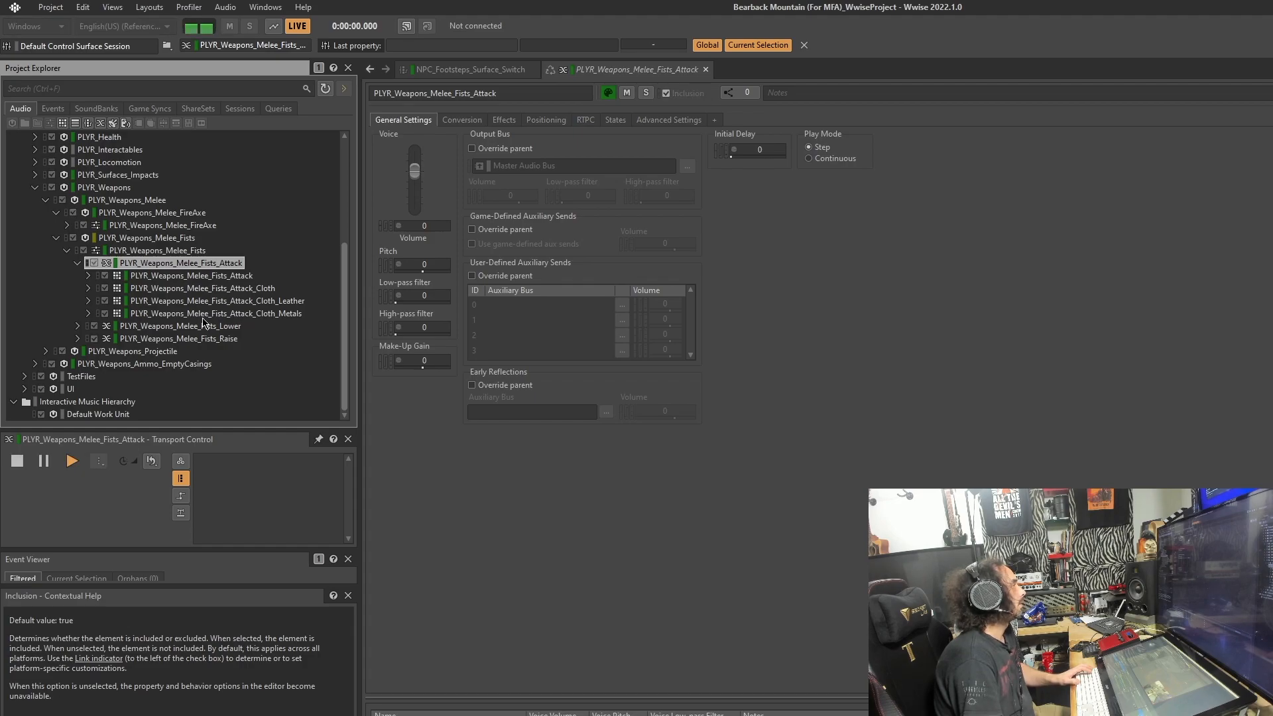
- Audition PLYR_Weapons_Melee_Fists_Lower and expand it to review its Lower_Cloth and Lower_ClothMetals random containers
{"action": "left_click", "coordinate": [145, 327]}
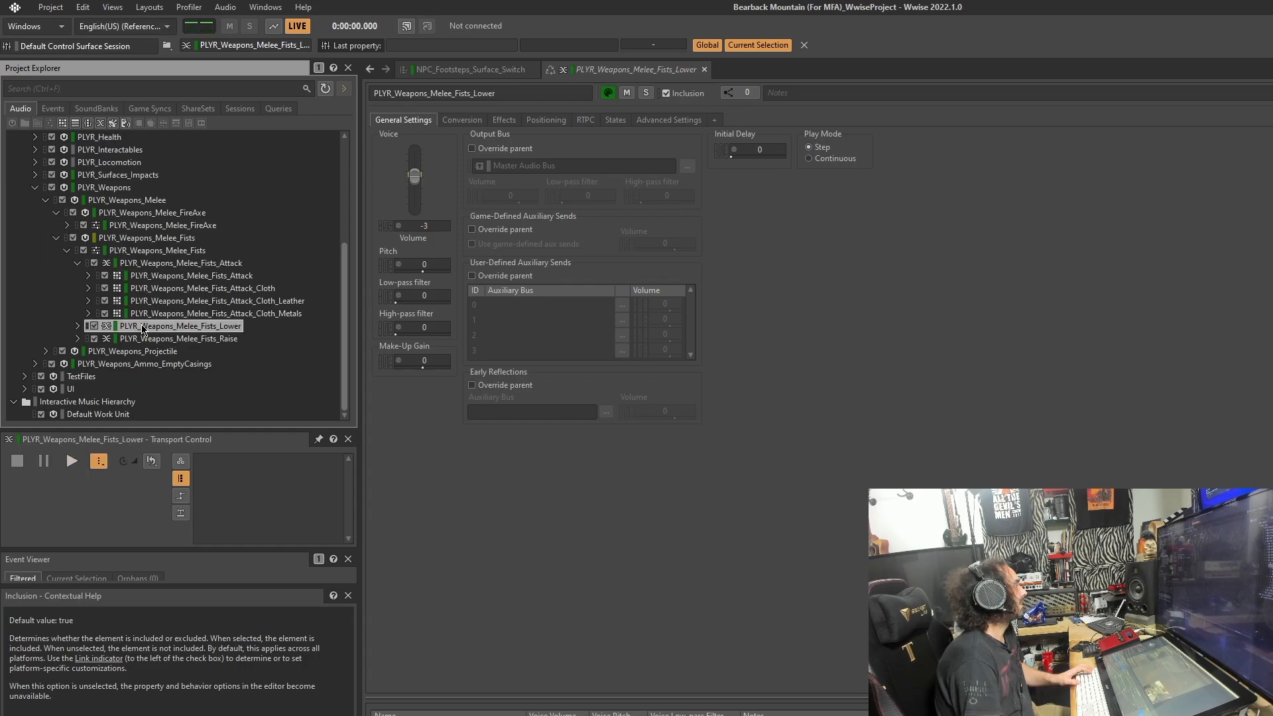
{"action": "left_click", "coordinate": [77, 326]}
{"action": "key", "text": "space"}
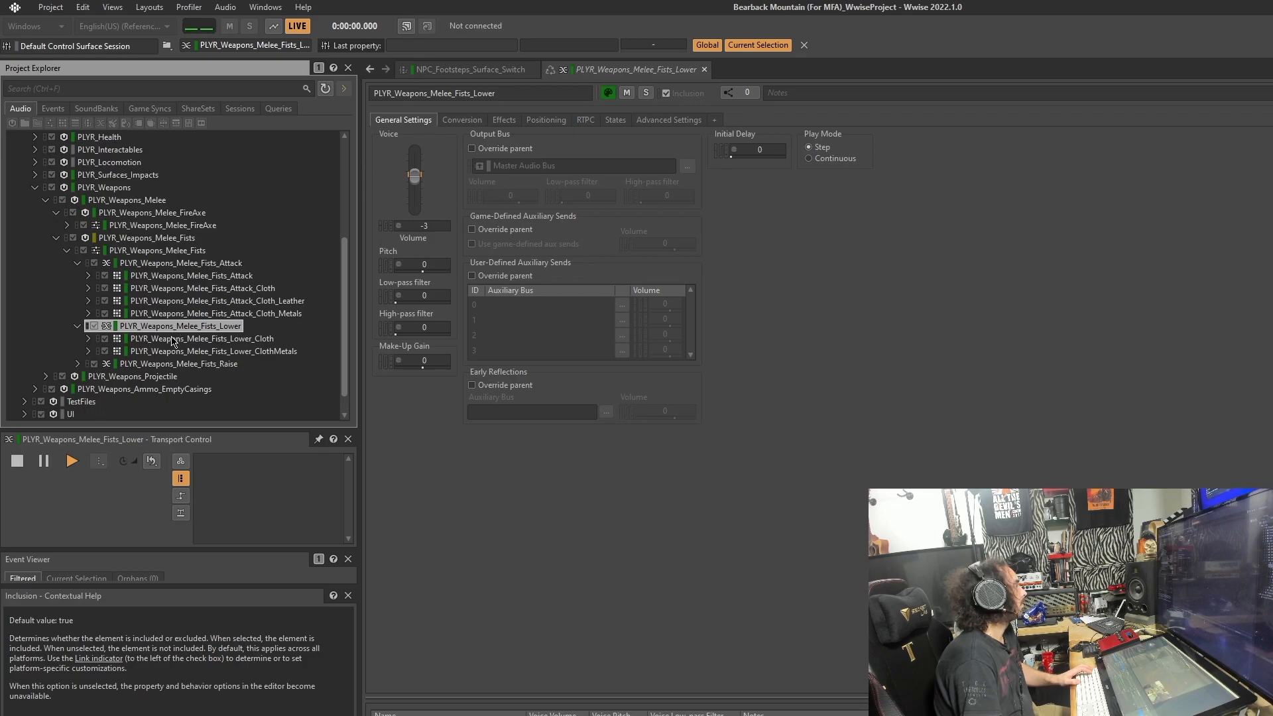
{"action": "left_click", "coordinate": [172, 339]}
{"action": "left_click", "coordinate": [173, 351]}
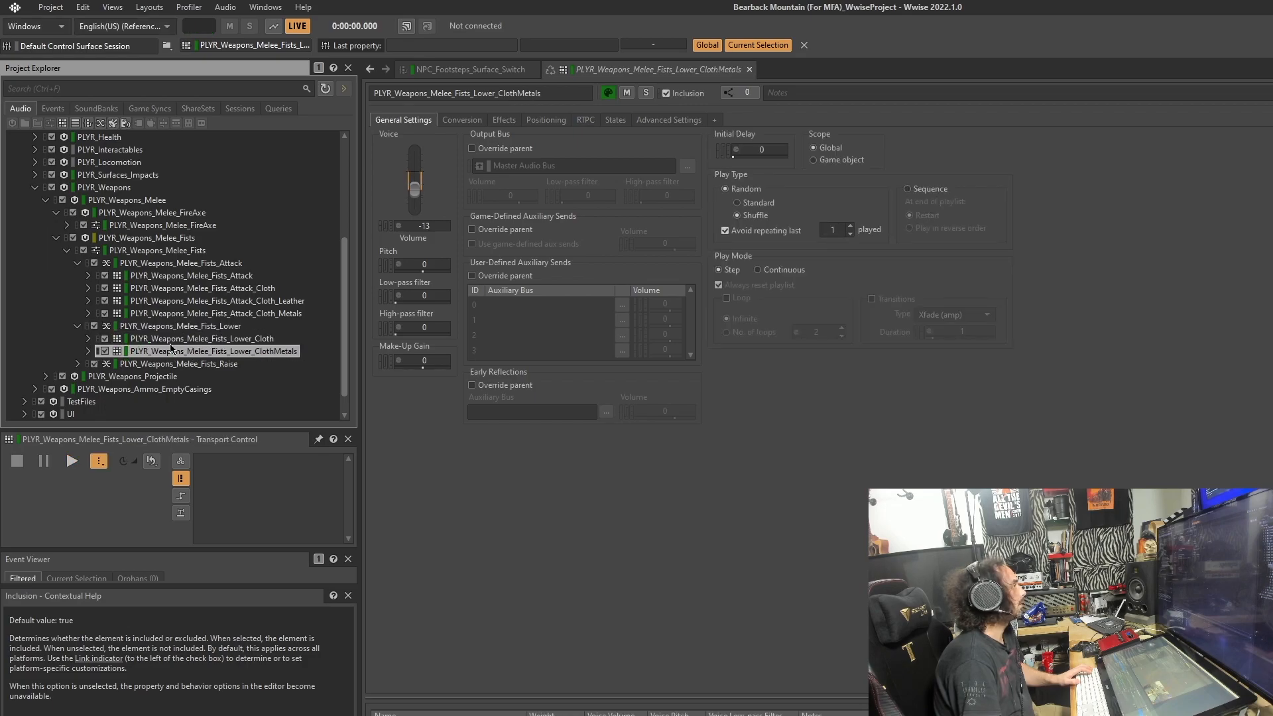
{"action": "left_click", "coordinate": [165, 329]}
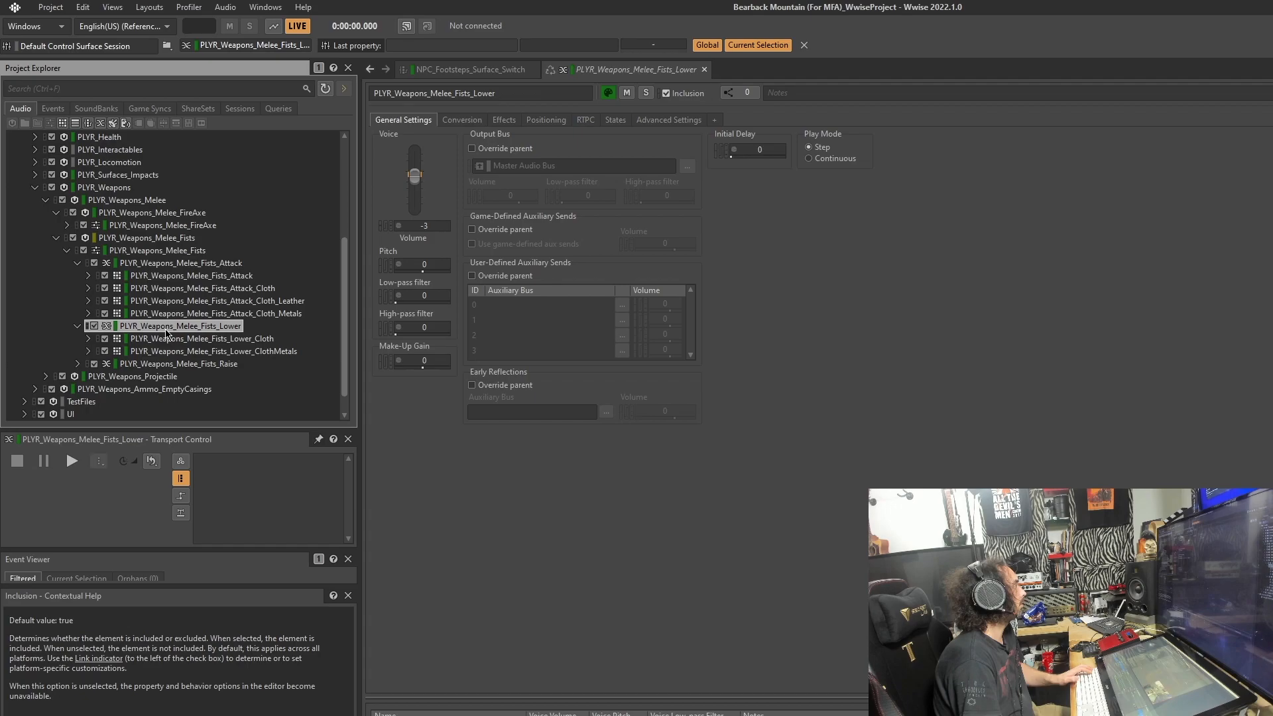
- Audition PLYR_Weapons_Melee_Fists_Raise and expand it to list its child containers
{"action": "left_click", "coordinate": [153, 364]}
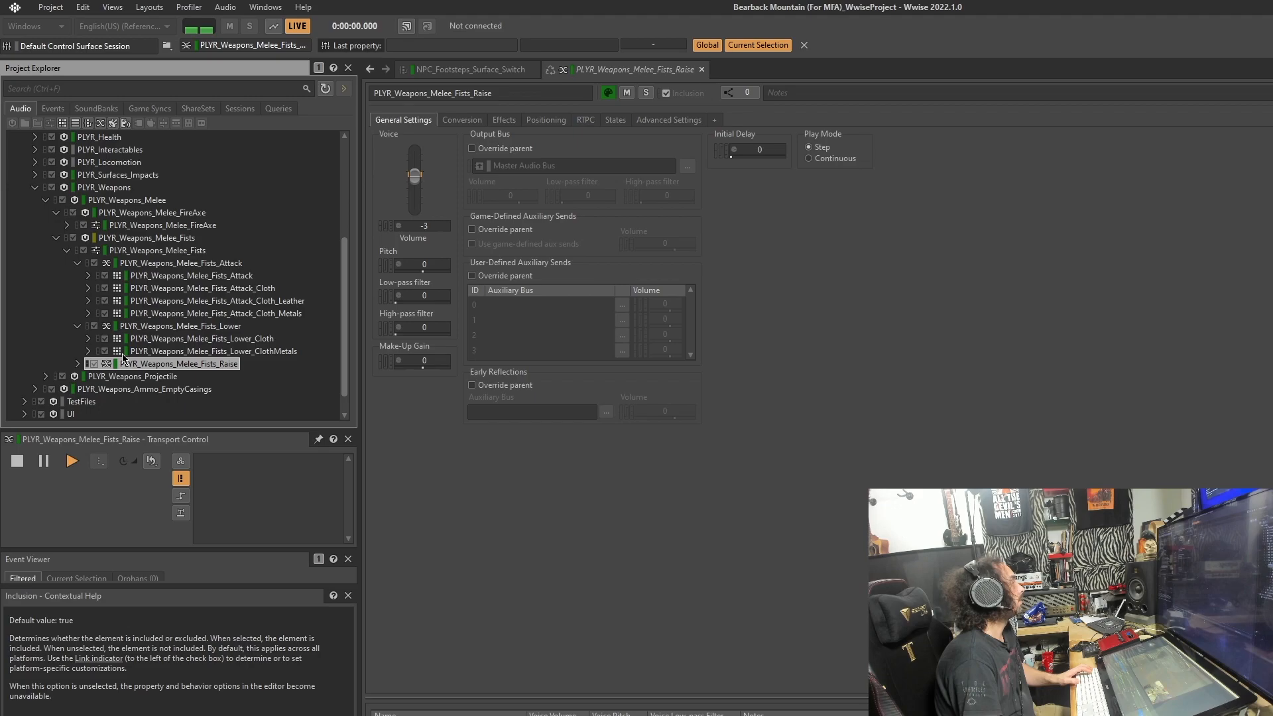
{"action": "left_click", "coordinate": [78, 364]}
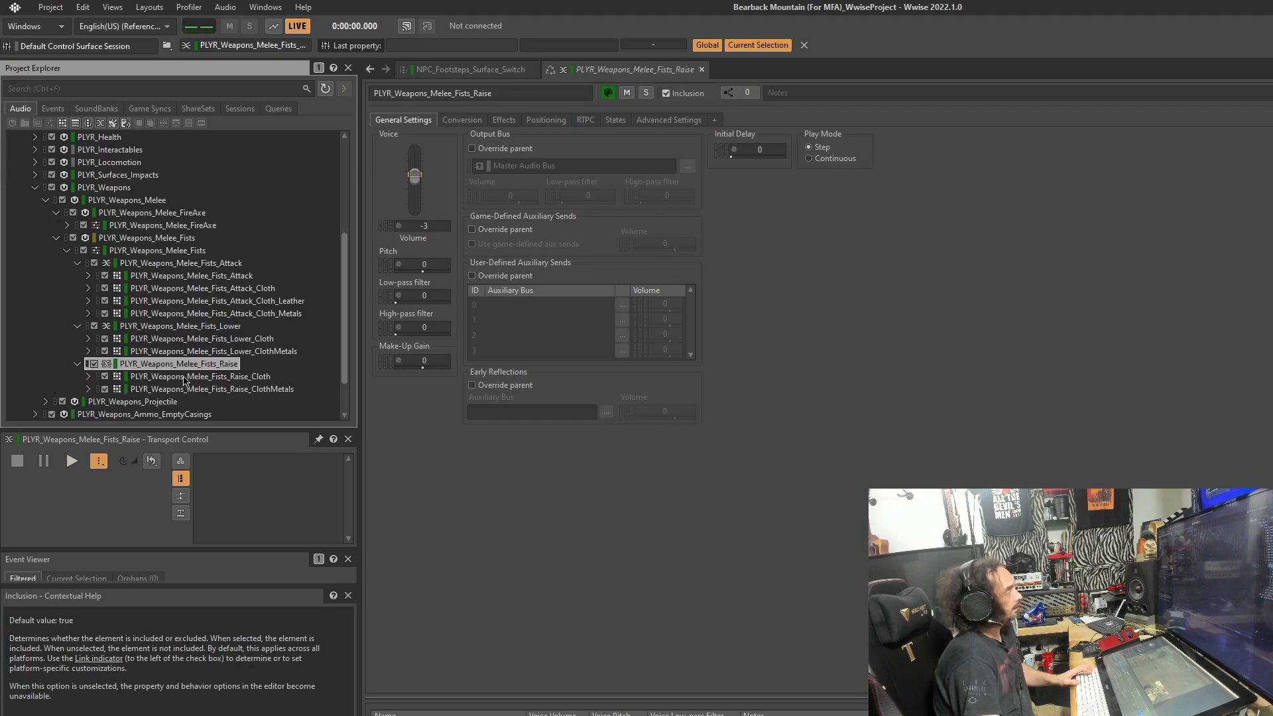